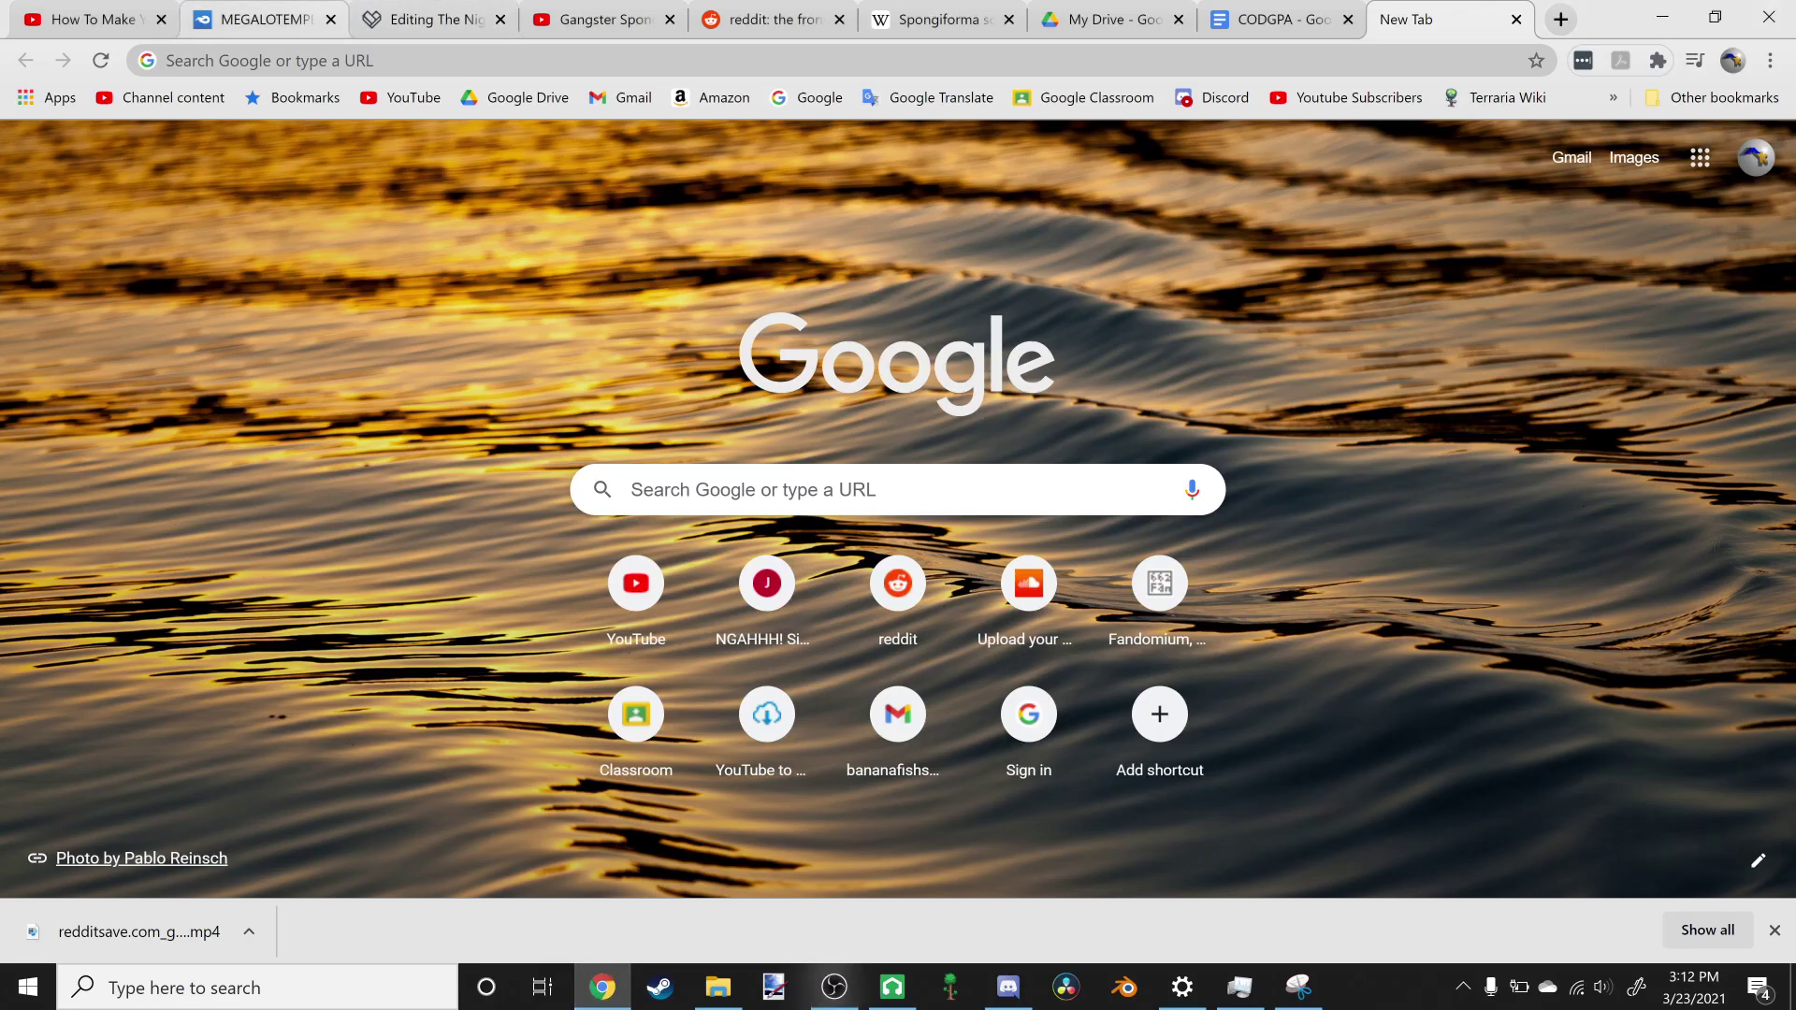
Step: View the MEGALOTEMPLATE V2 download page in the browser, and switch to LMMS
click(262, 18)
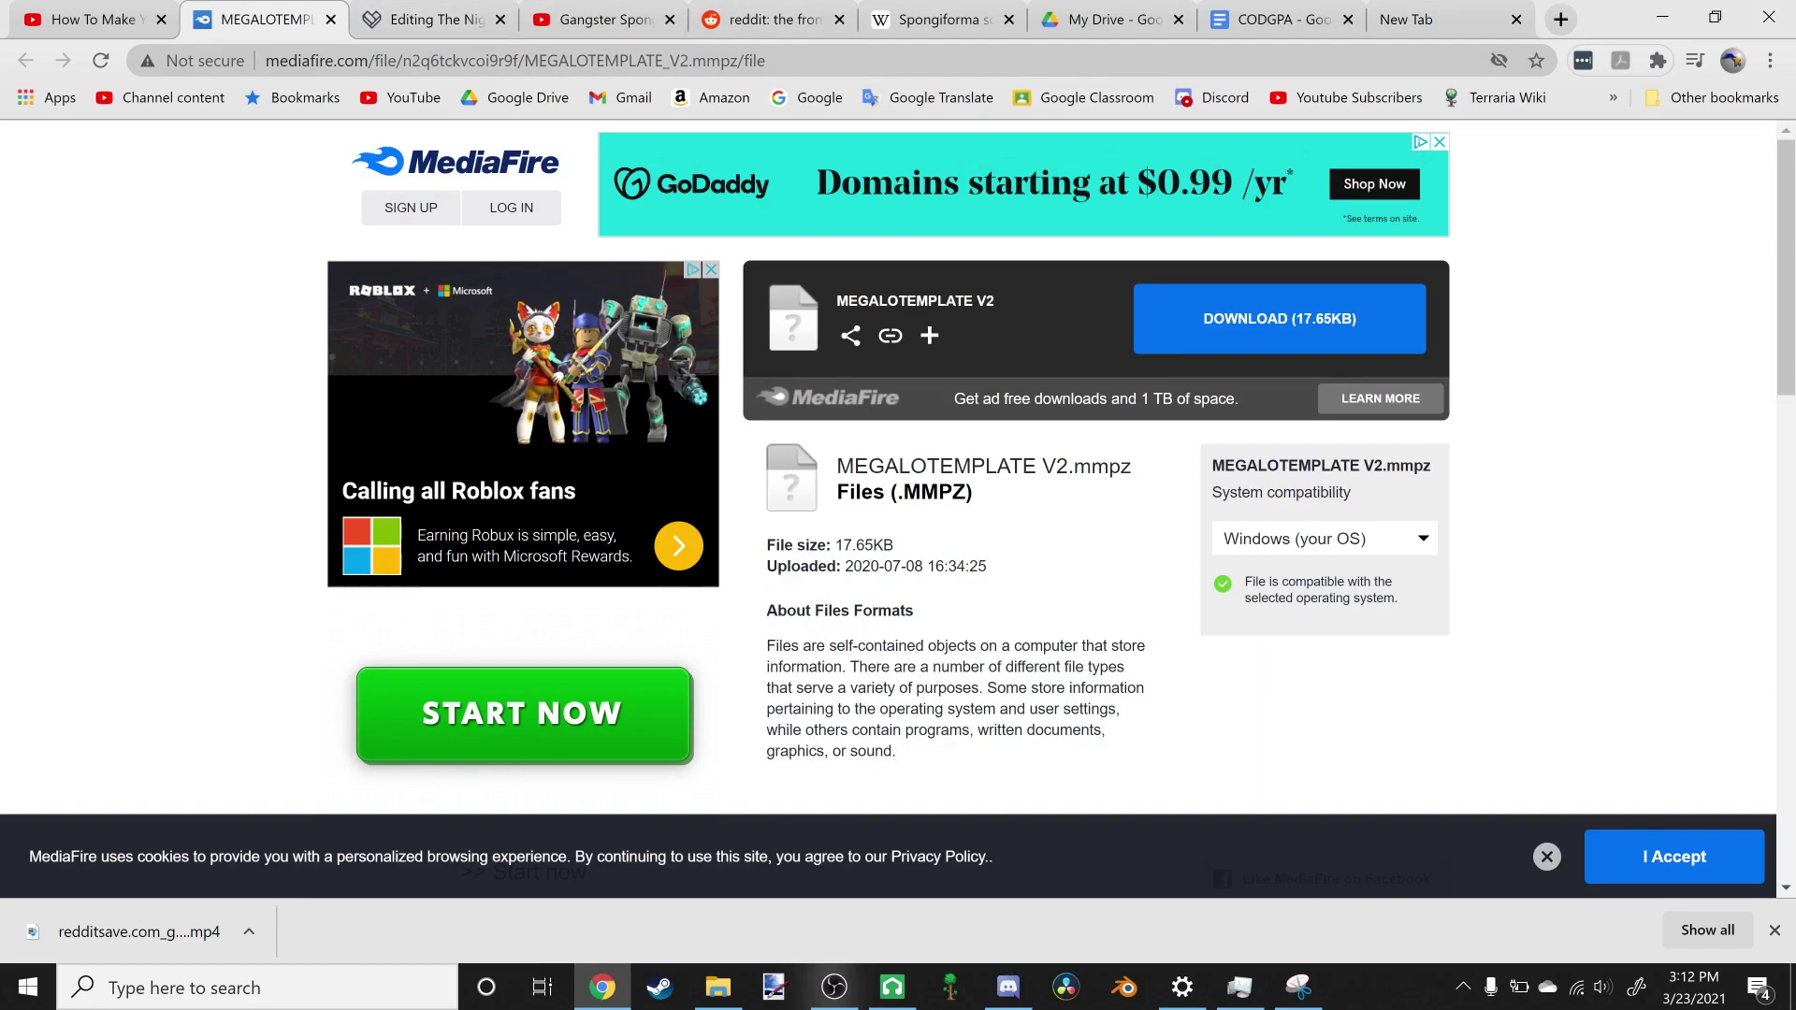
click(1441, 19)
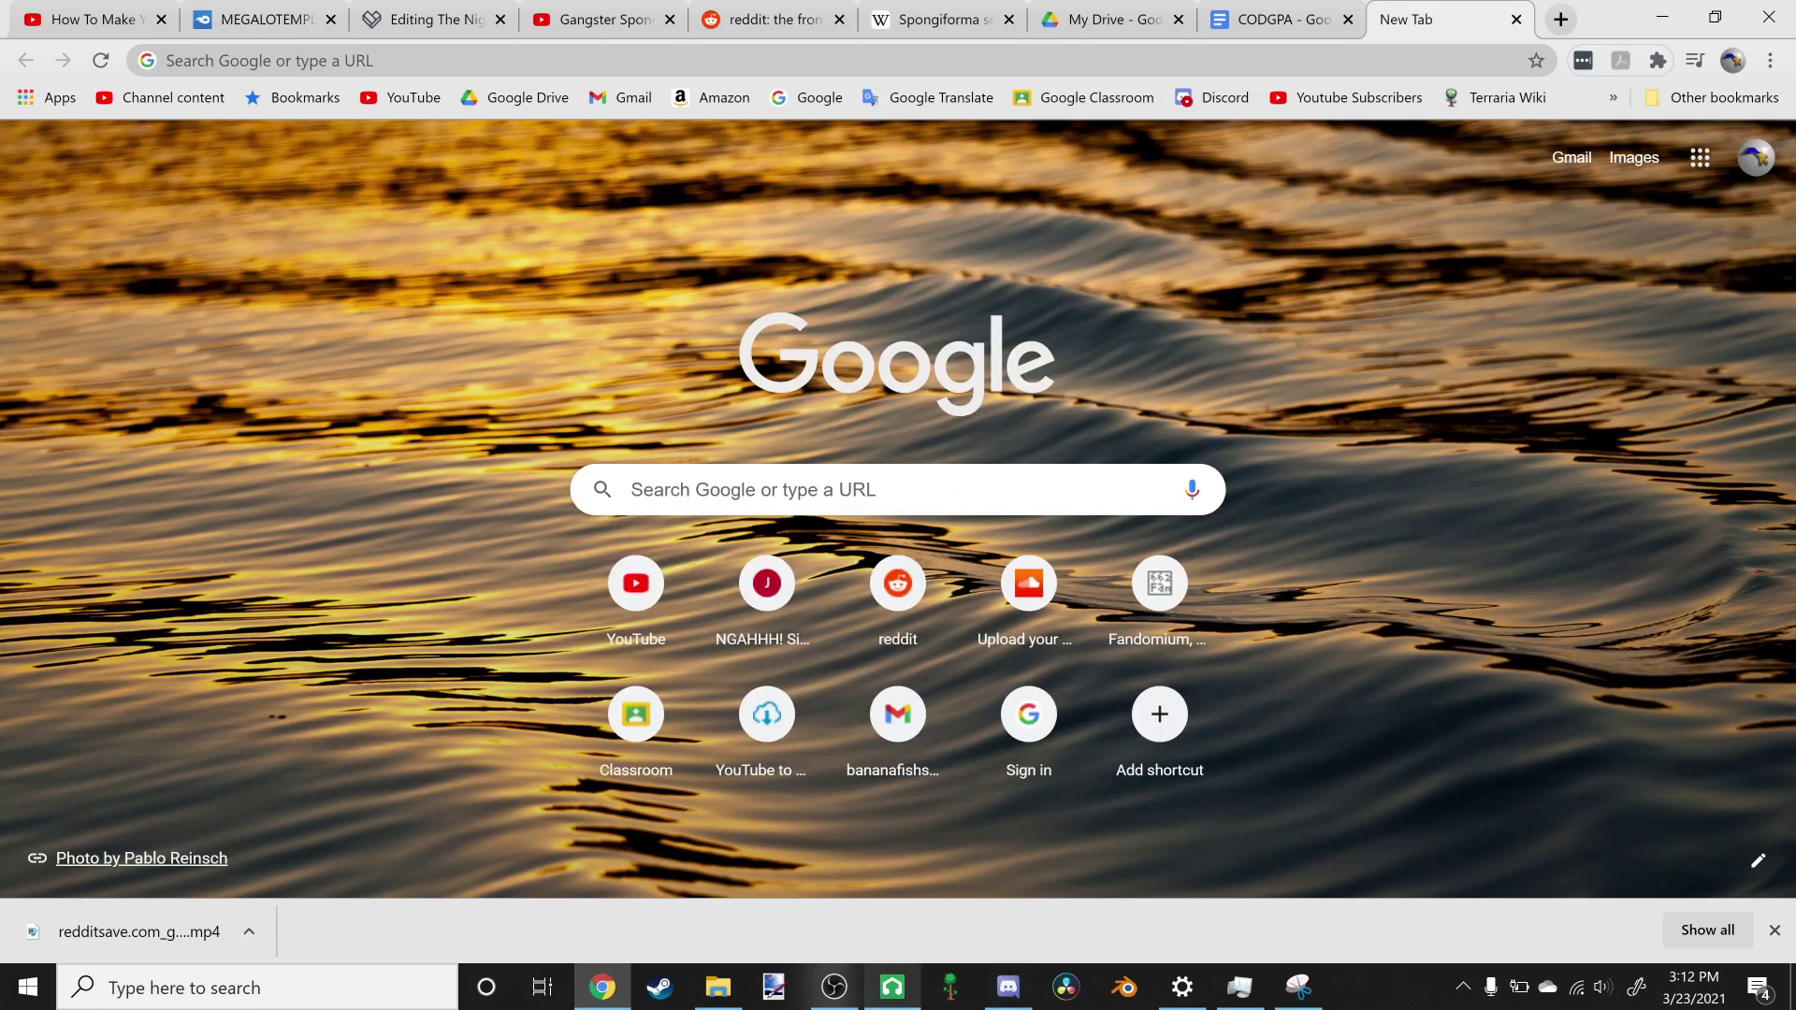
click(892, 986)
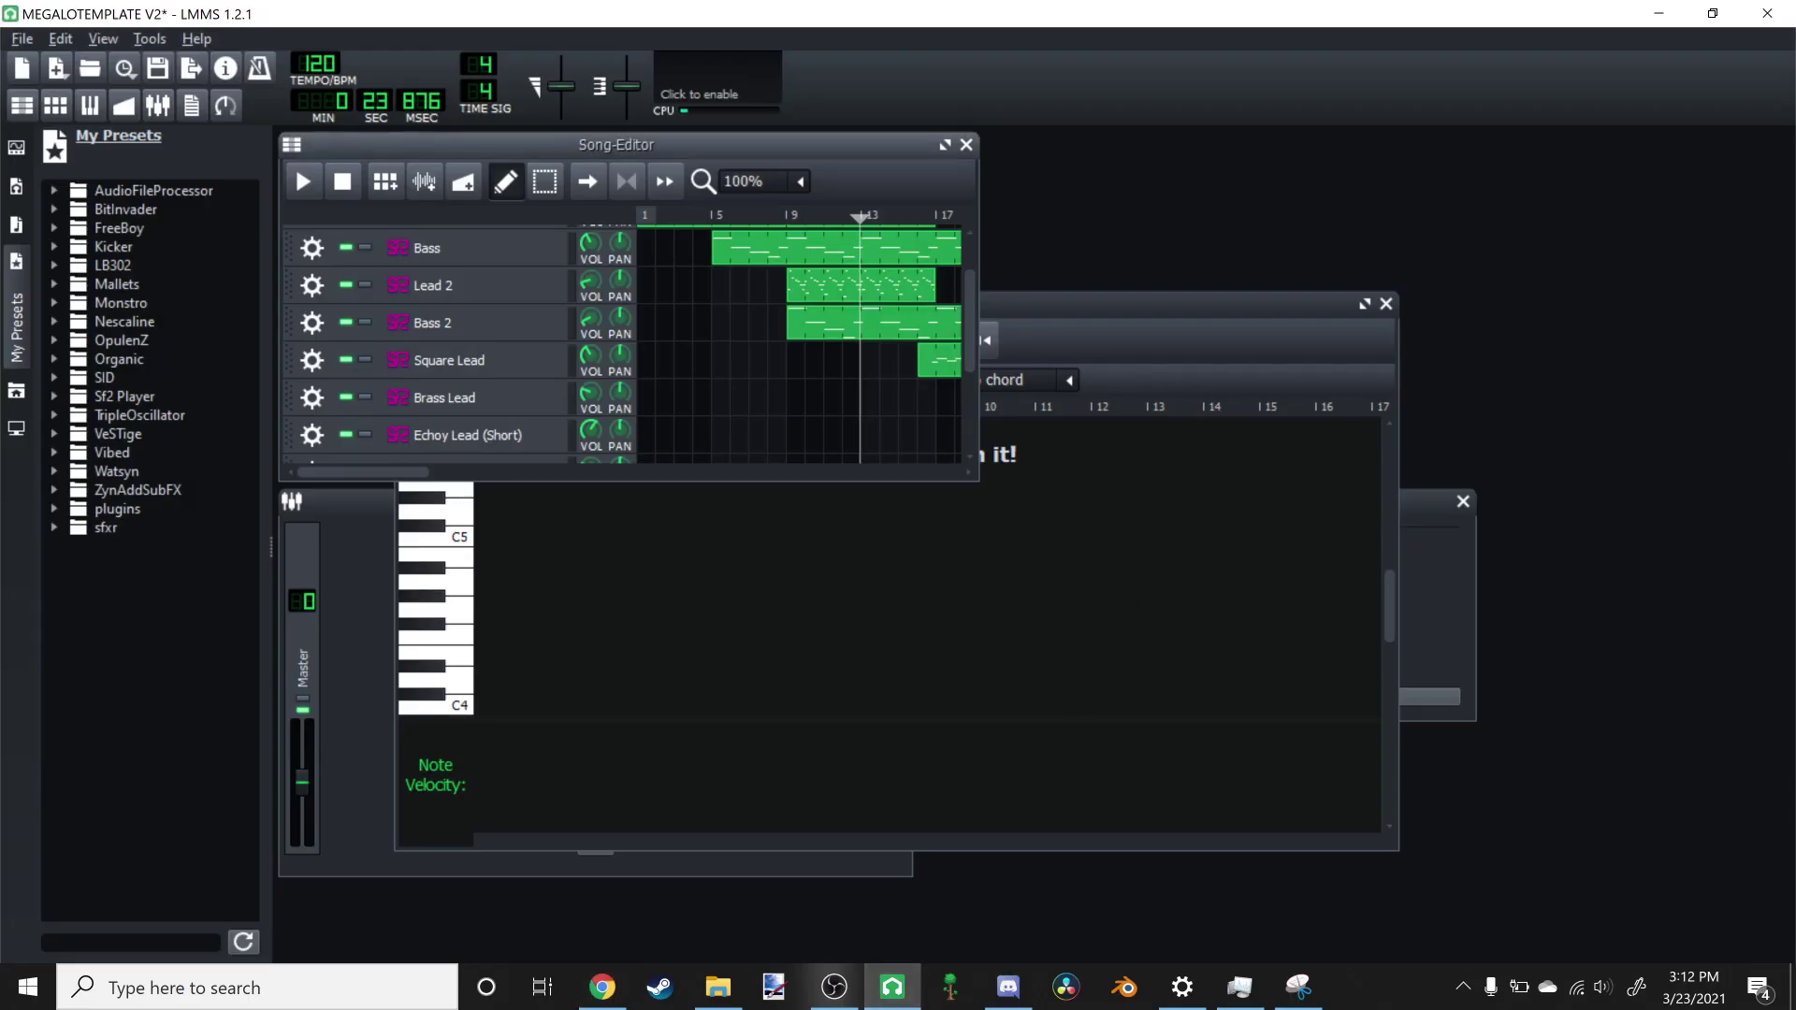
Step: Play the song from the beginning, look at the Brass Lead instrument and the lower tracks, and pause playback
scroll(623, 345, up, 2)
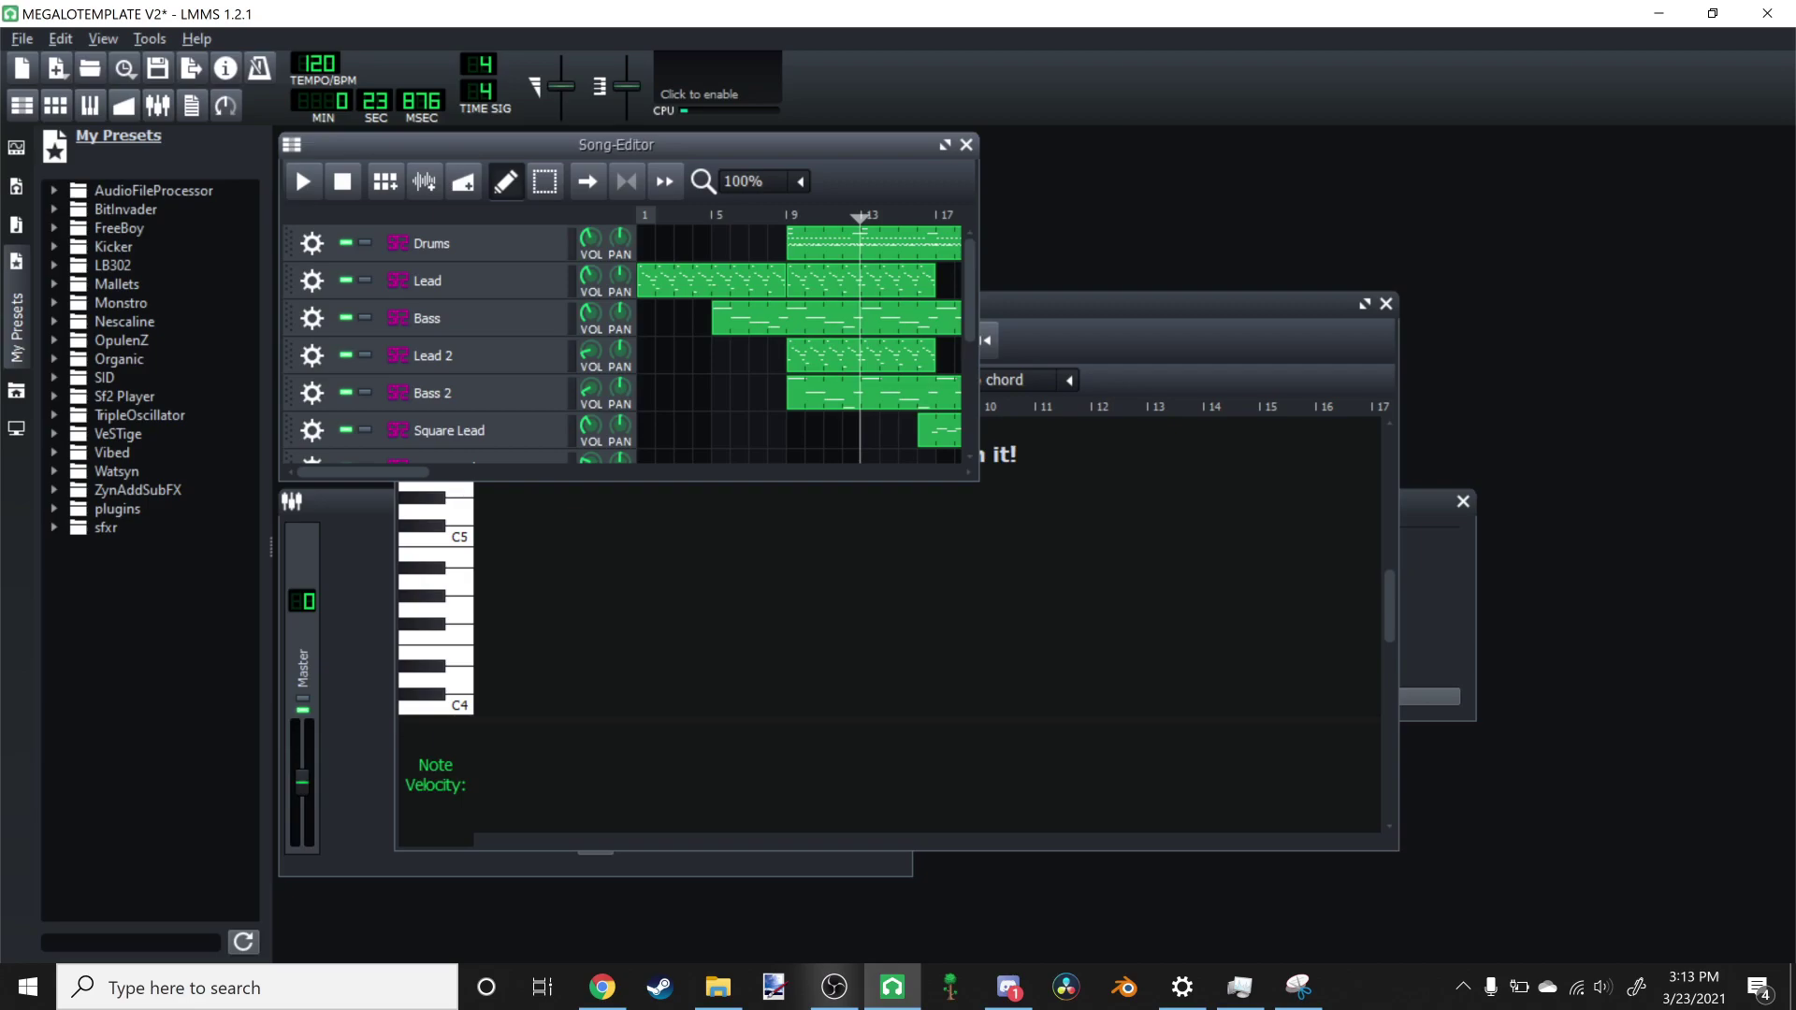
drag(861, 216, 637, 216)
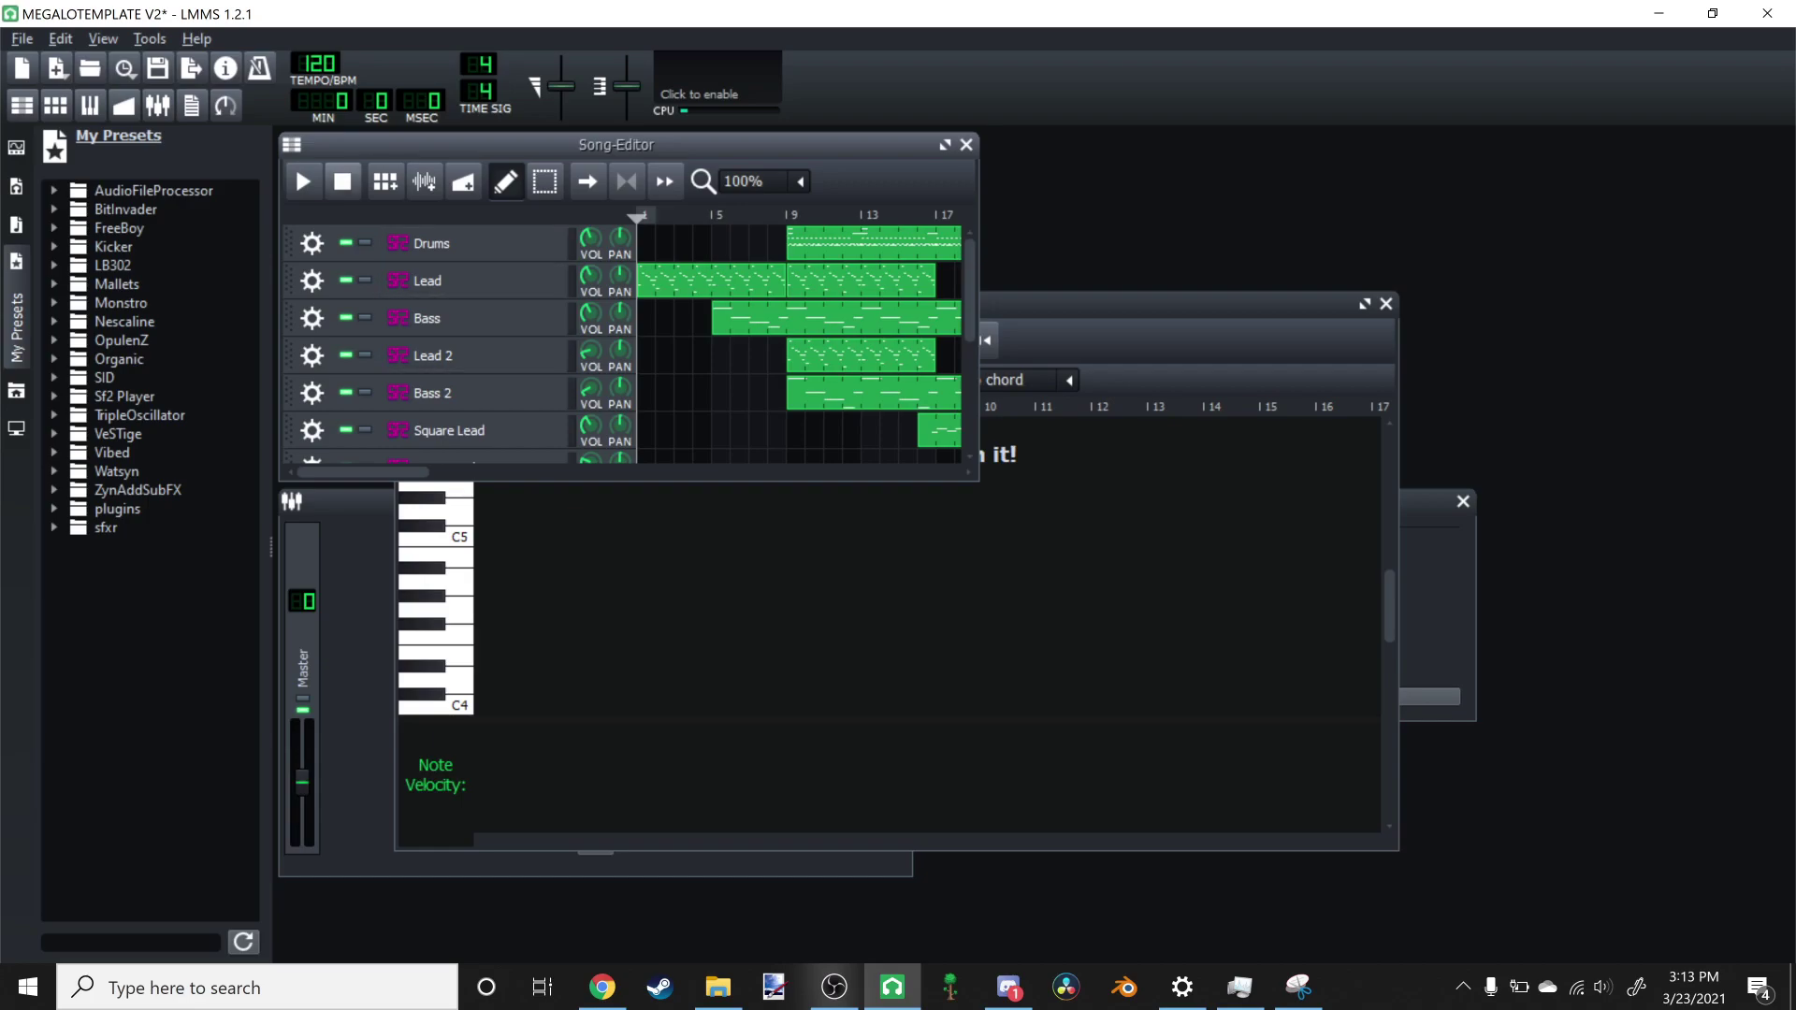
key(space)
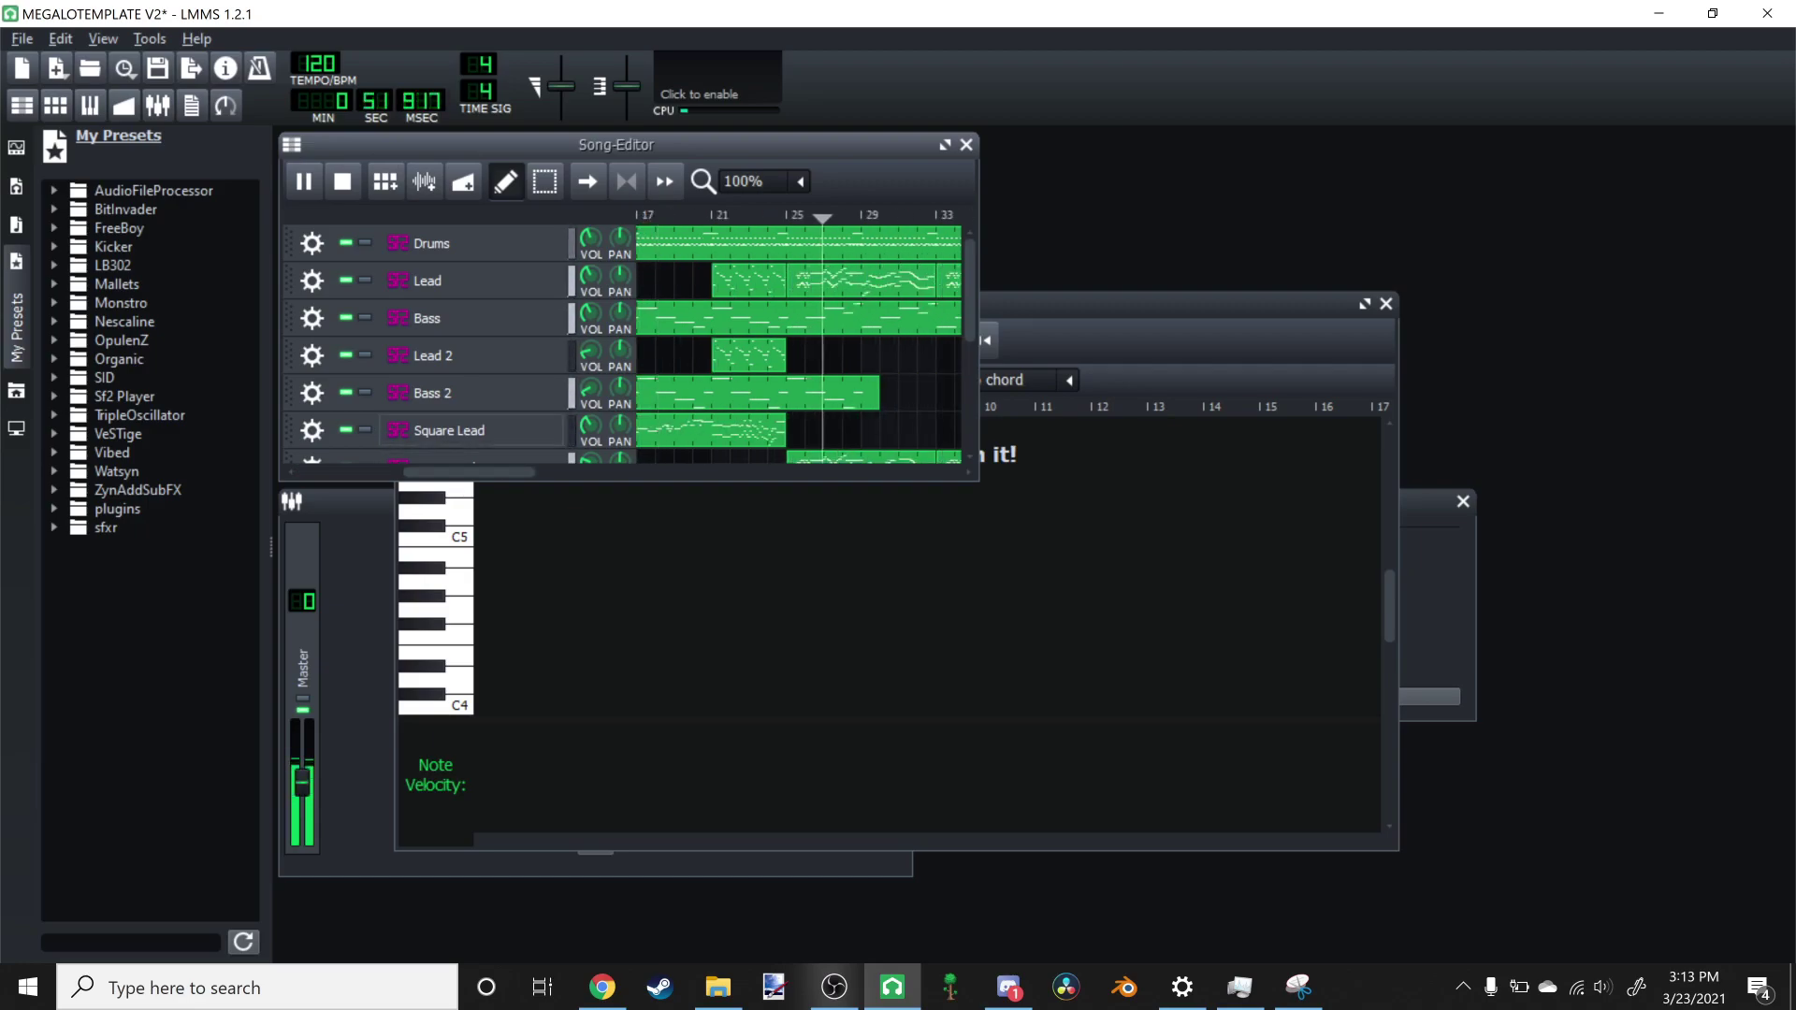
click(472, 458)
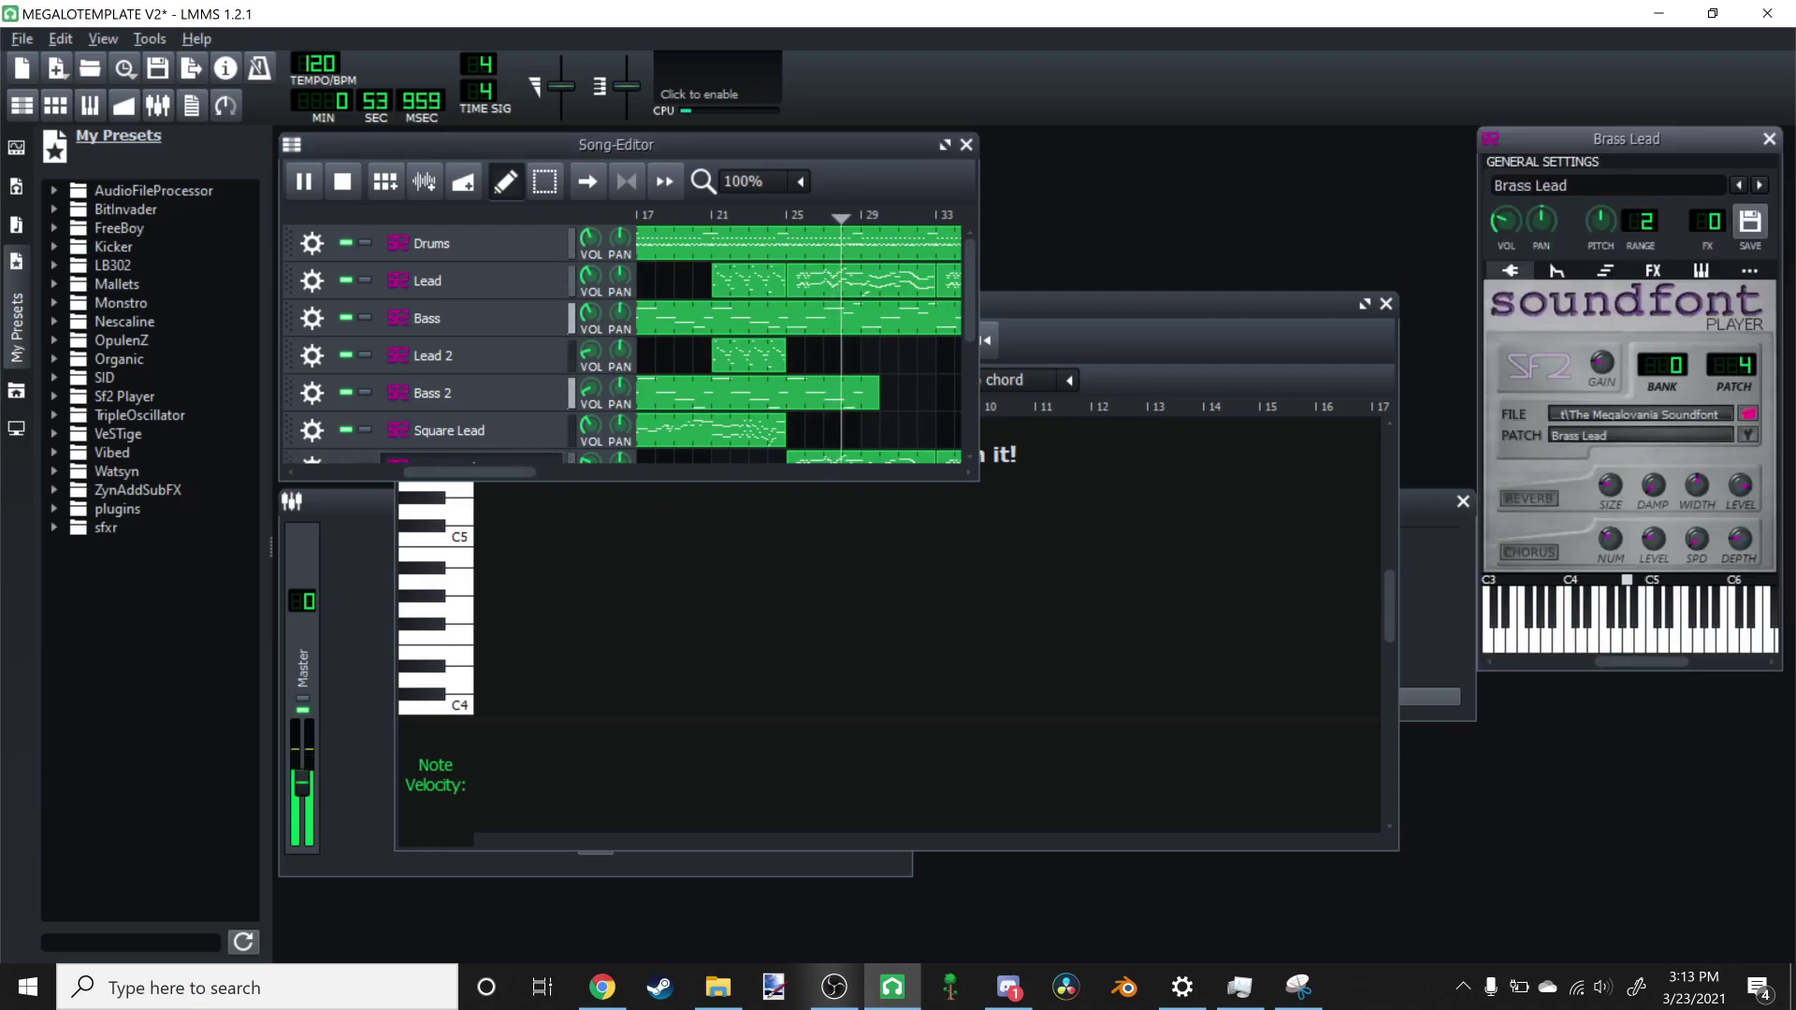
click(1769, 139)
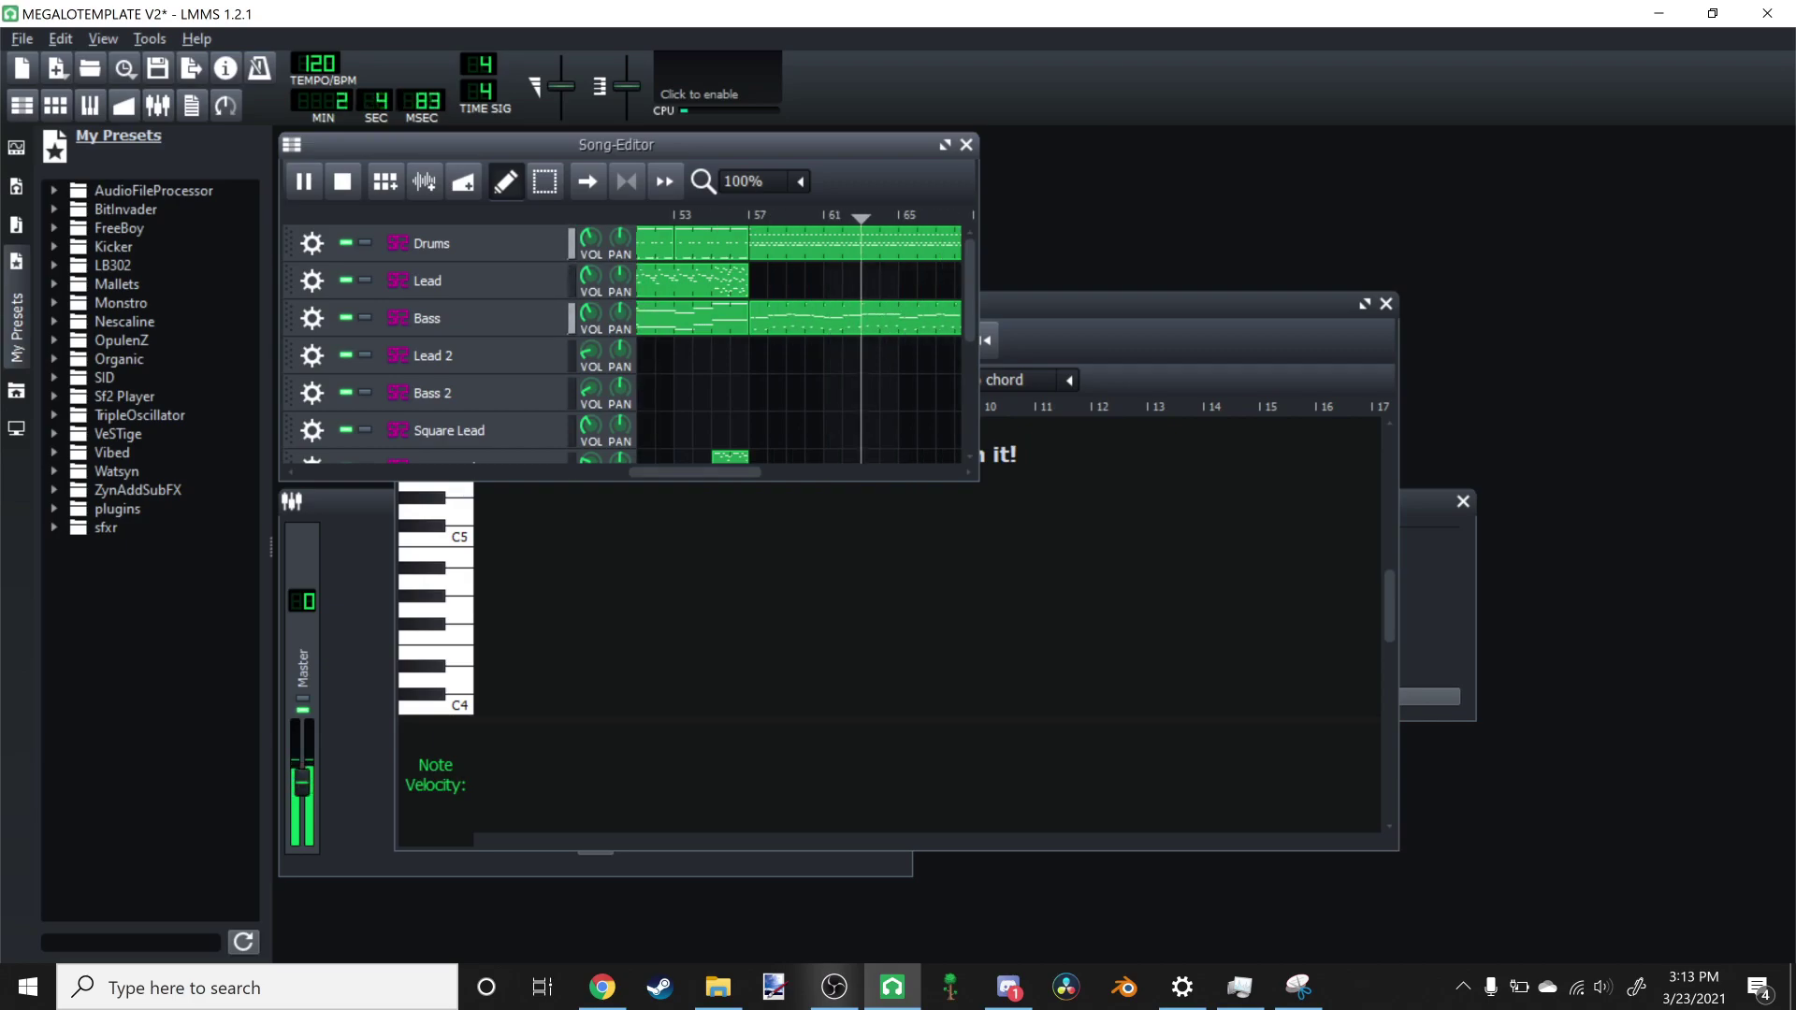
scroll(628, 343, down, 5)
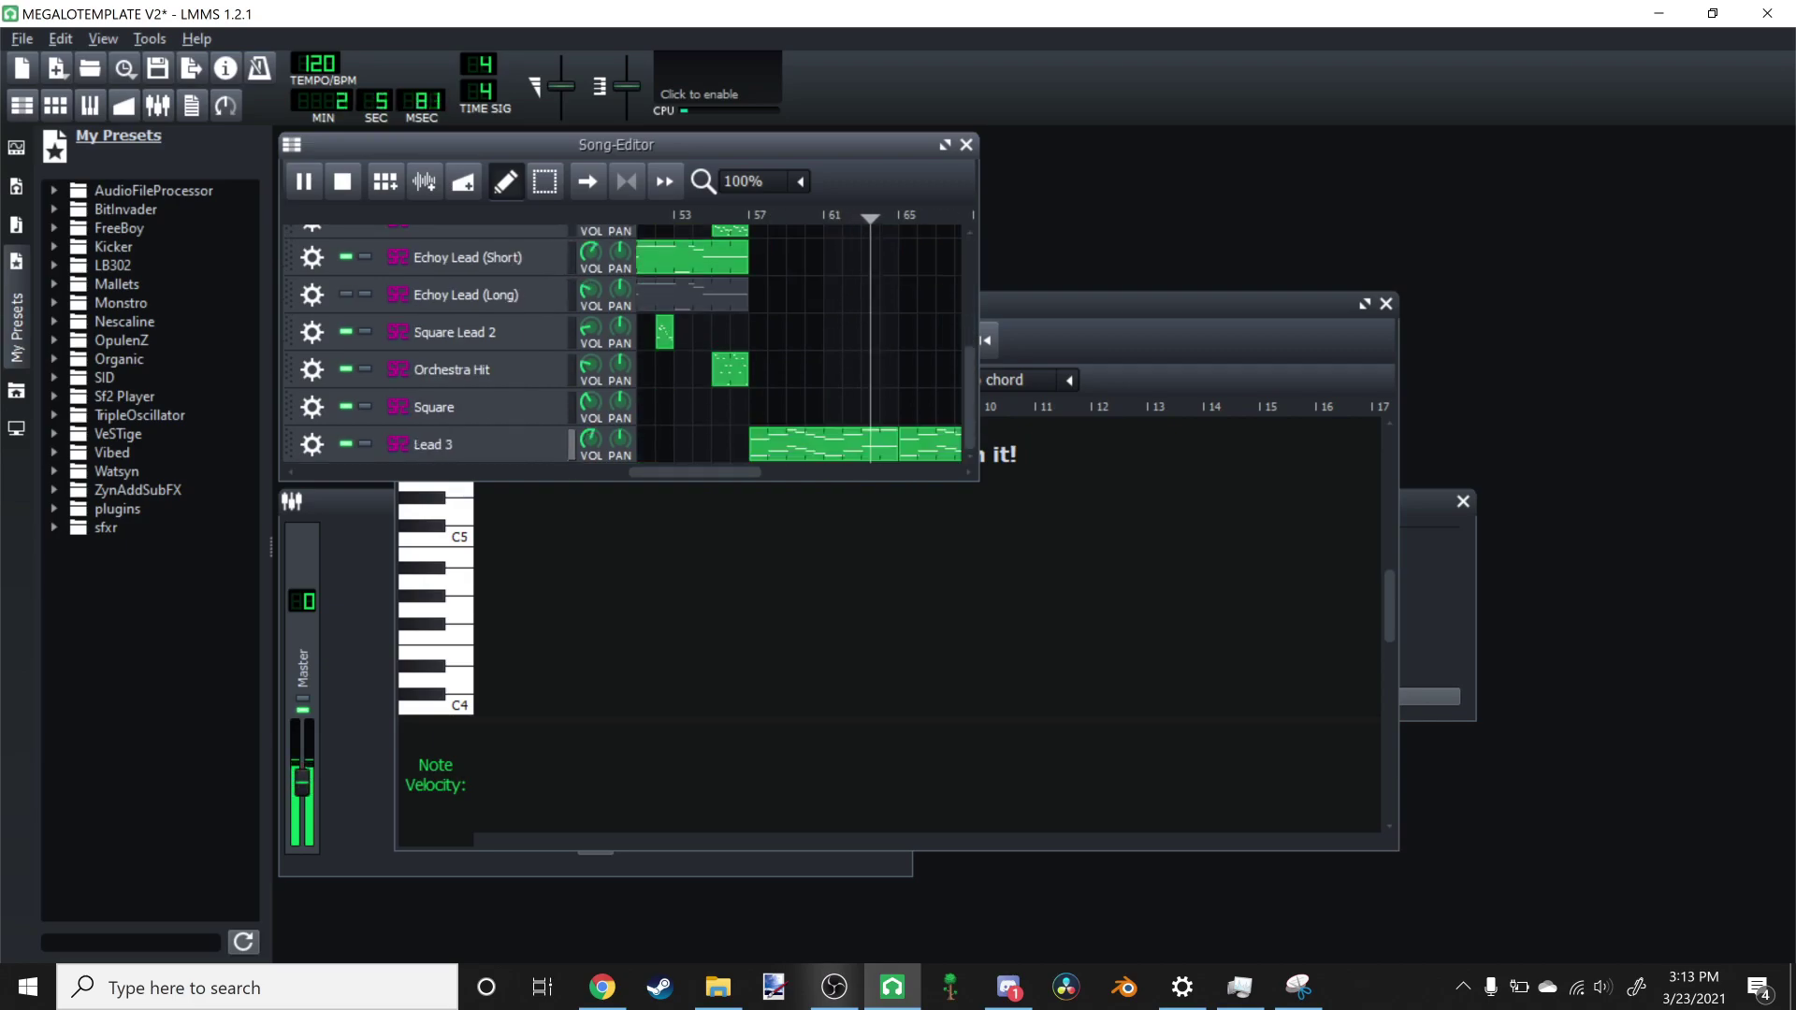
click(304, 181)
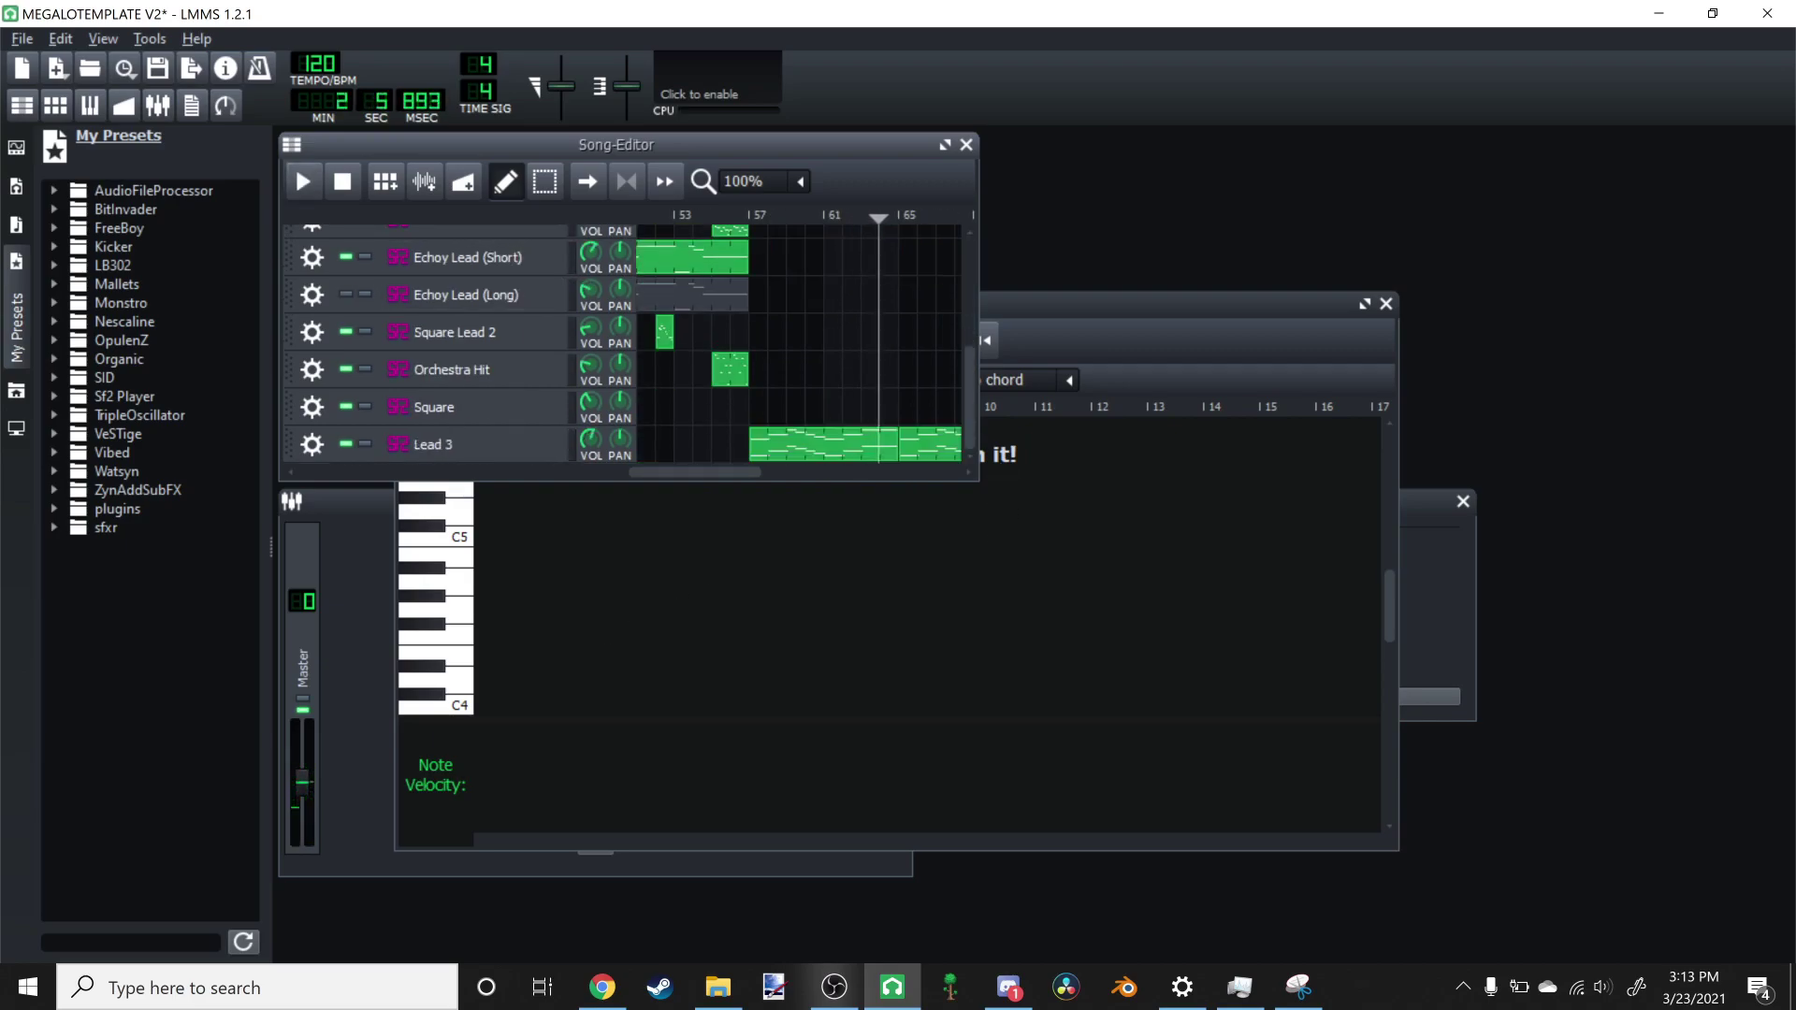
click(131, 489)
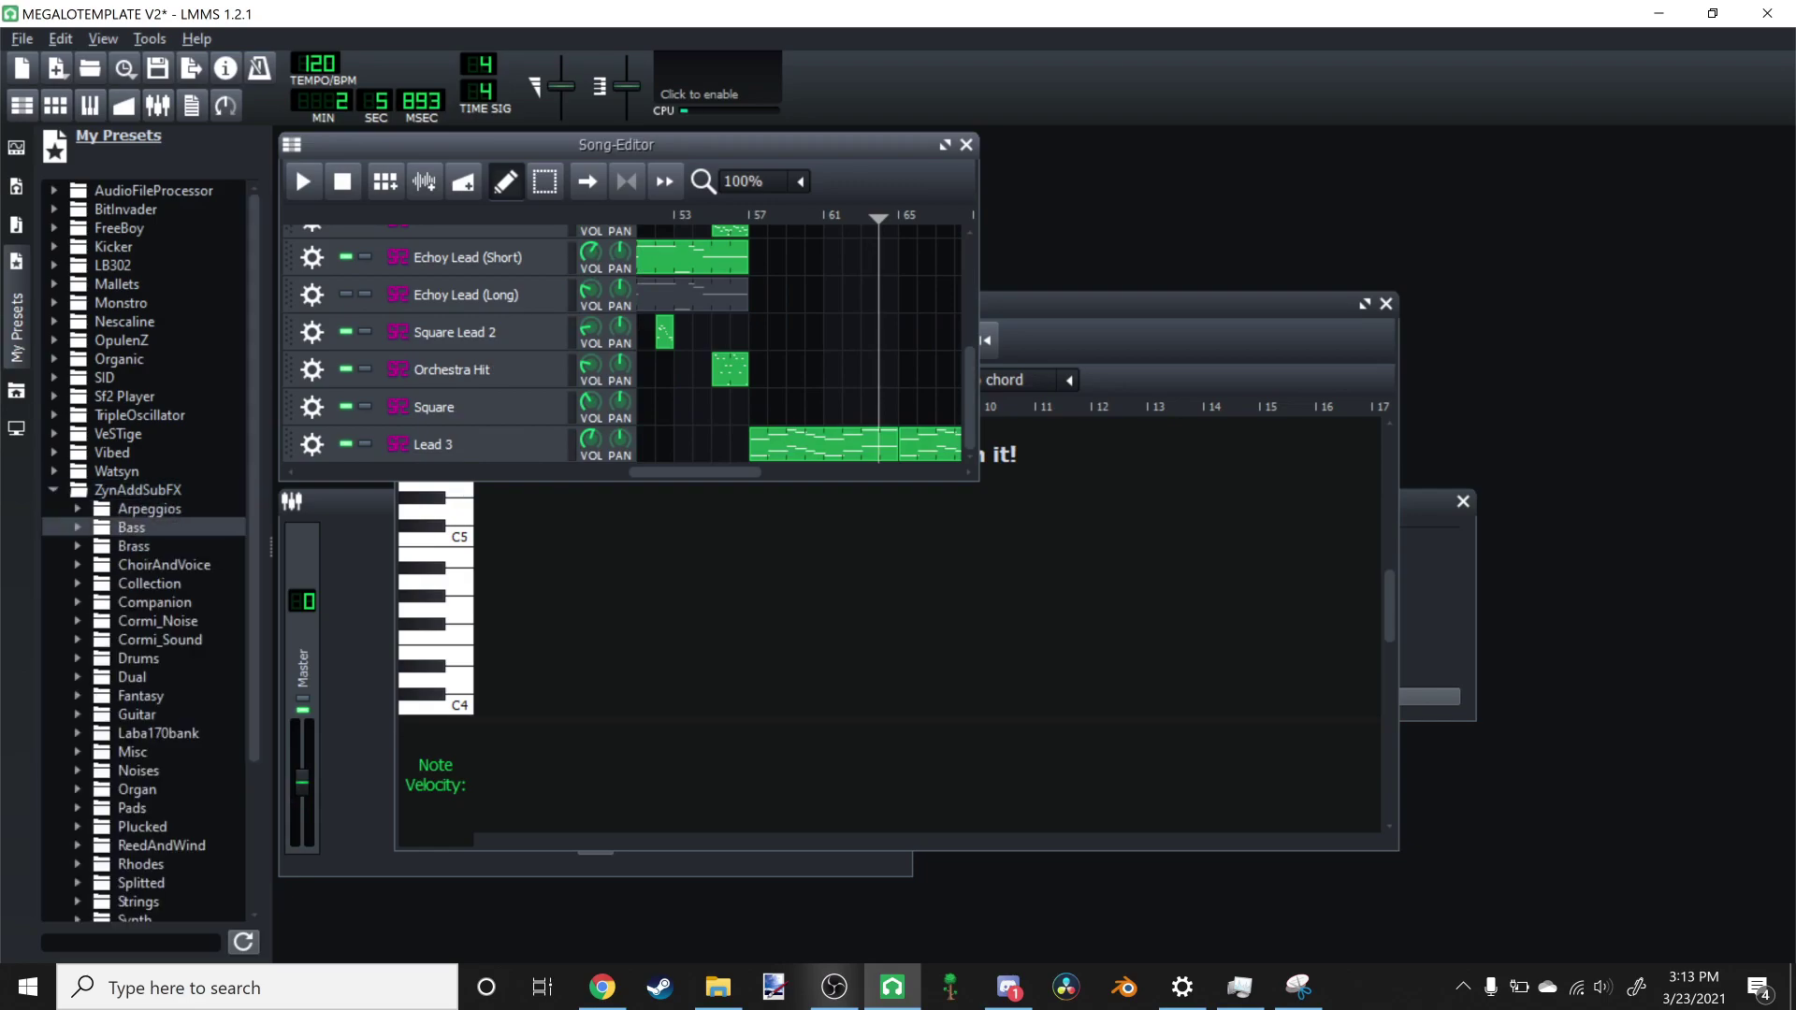
click(131, 489)
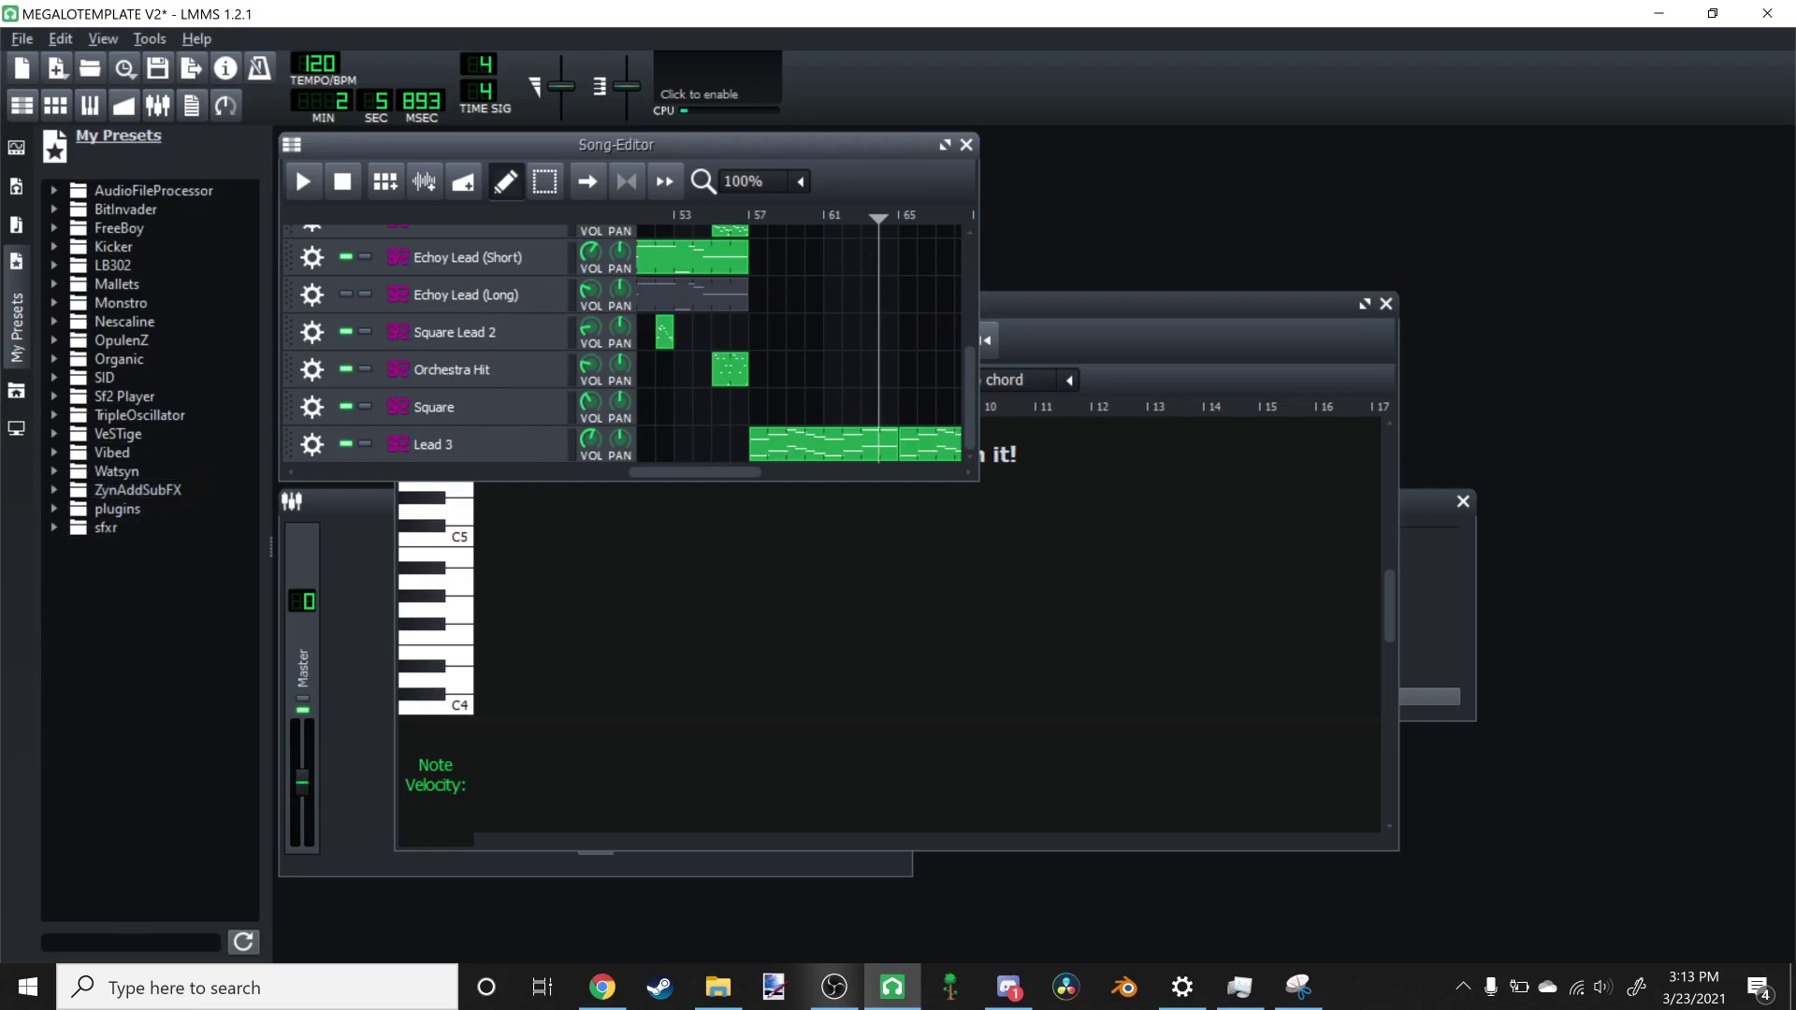
Step: Save the MEGALOTEMPLATE V2 project
click(21, 38)
click(42, 185)
scroll(627, 346, up, 5)
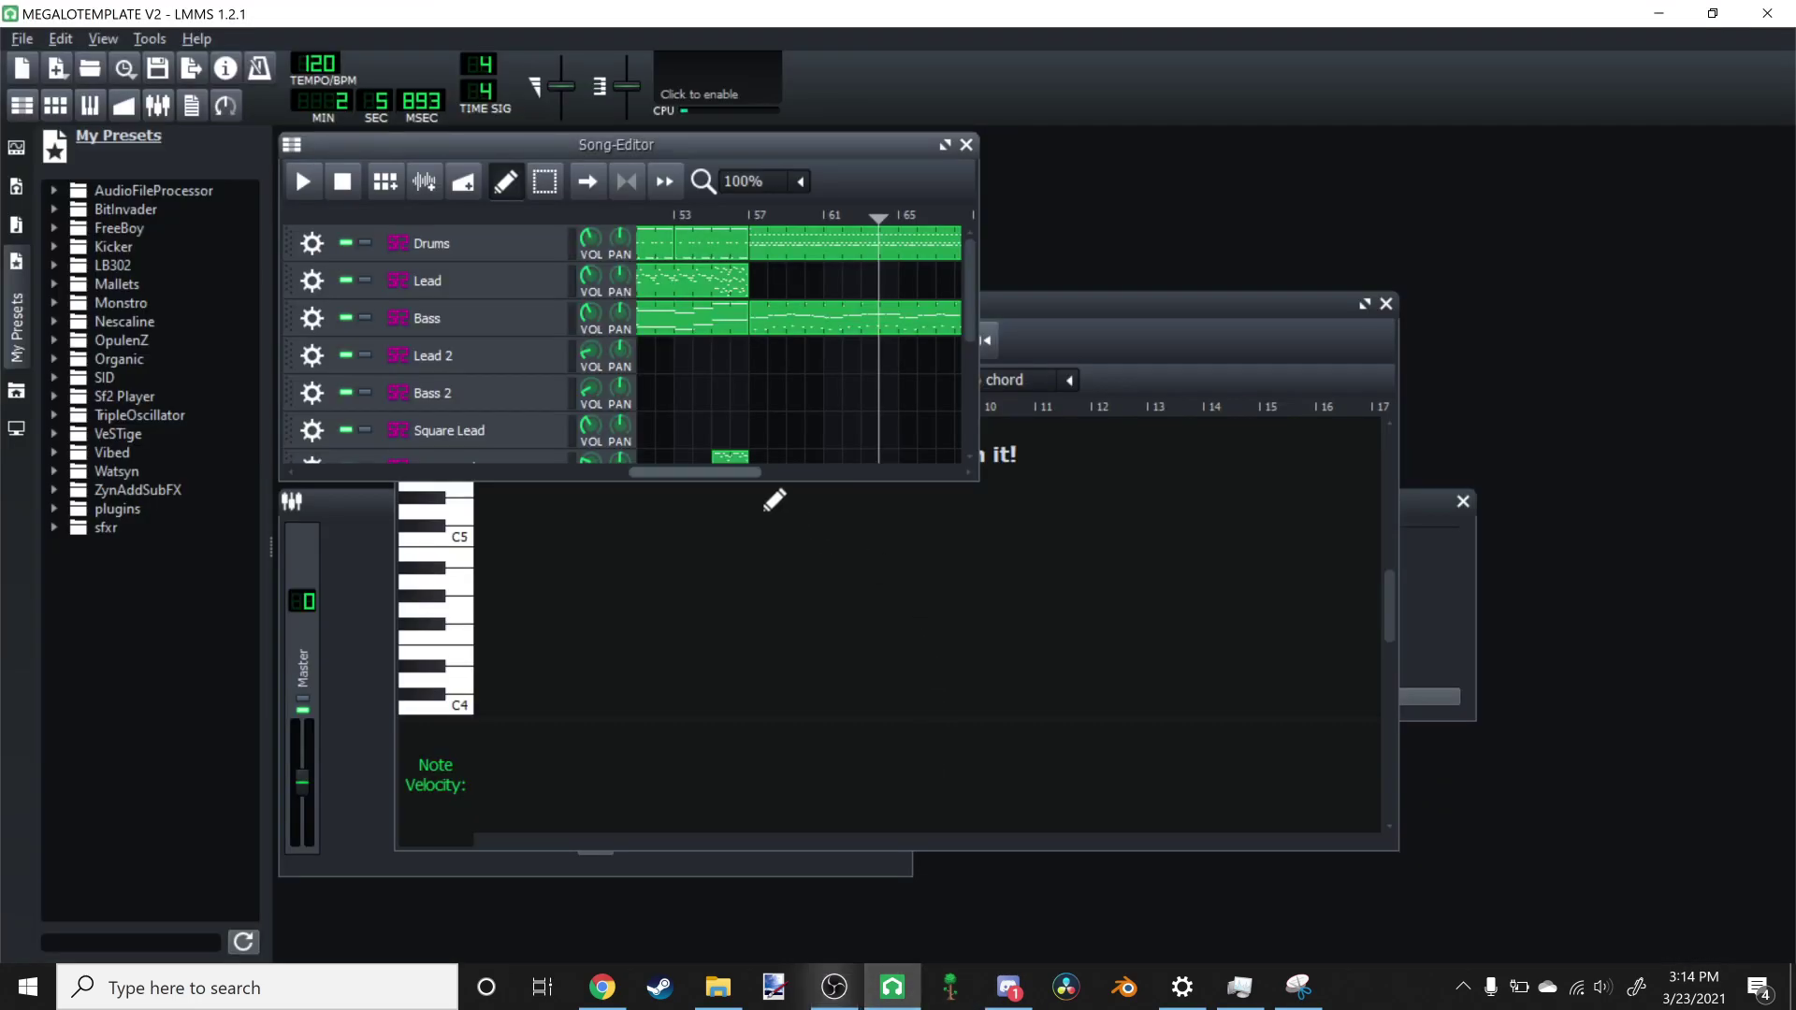
drag(739, 473, 406, 472)
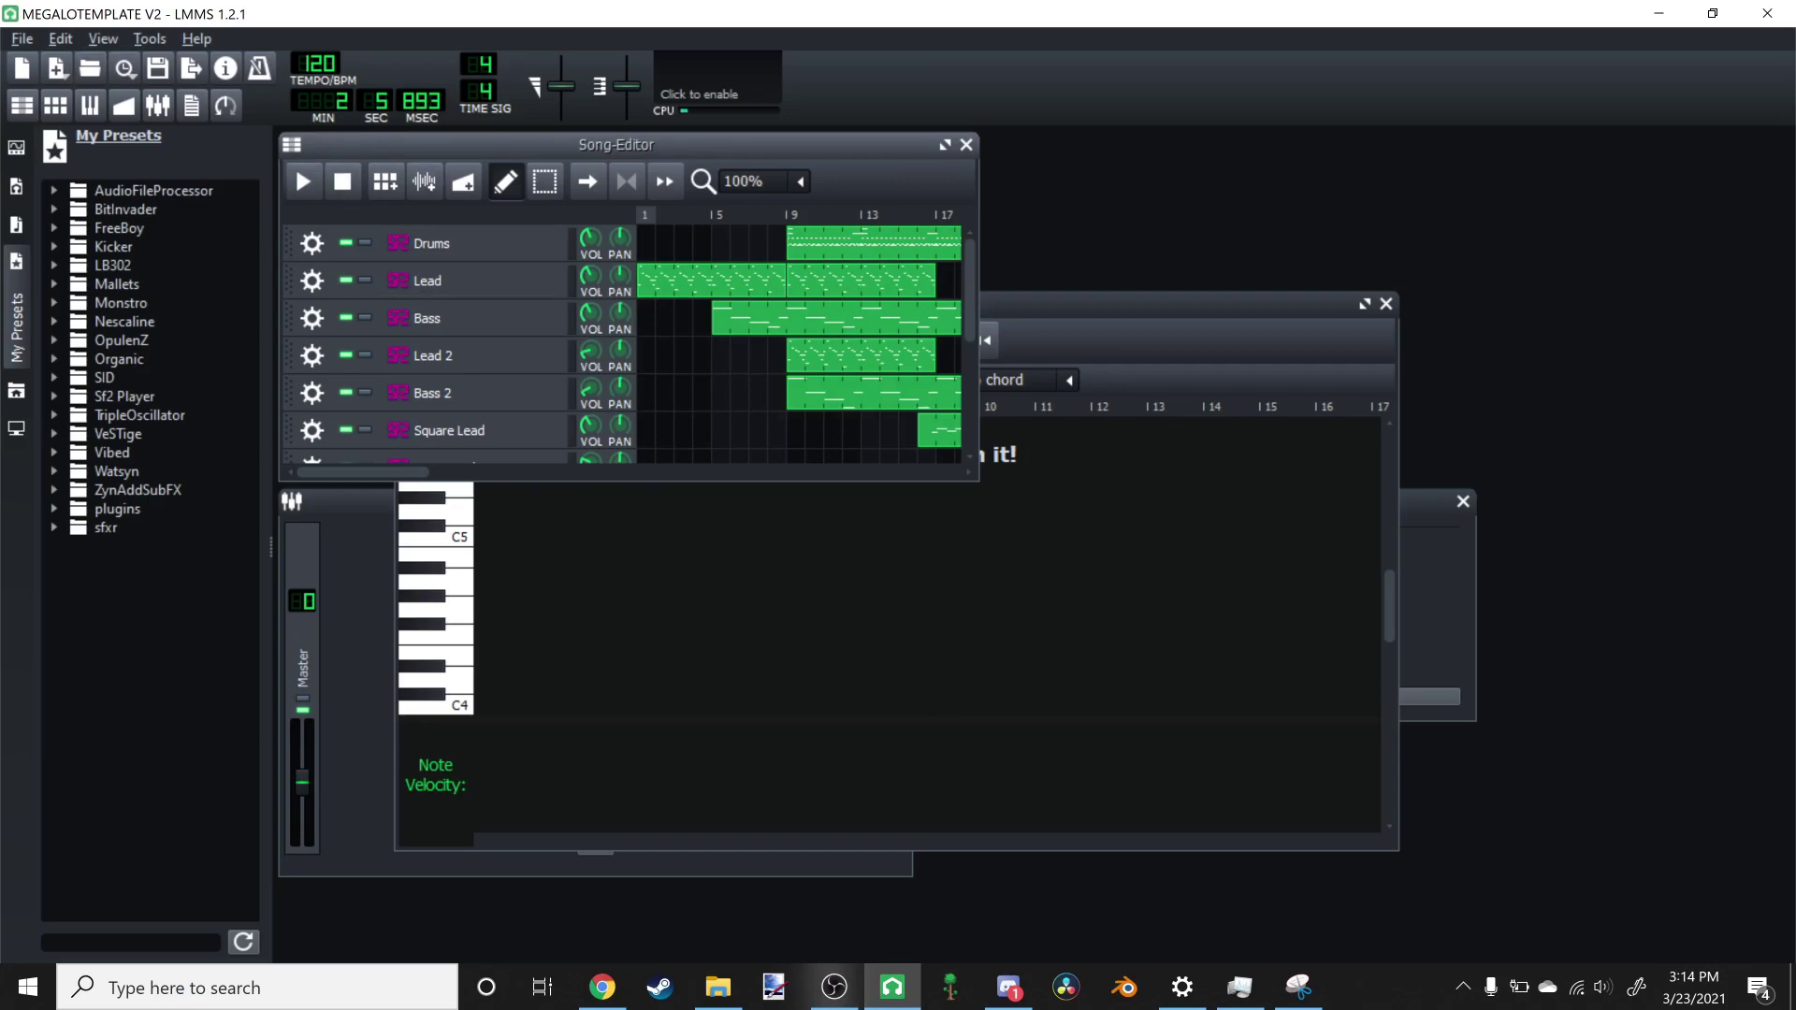
Step: Open the project file MEGALOTEMPLATE V2.mmpz from the Downloads folder
click(22, 39)
key(Return)
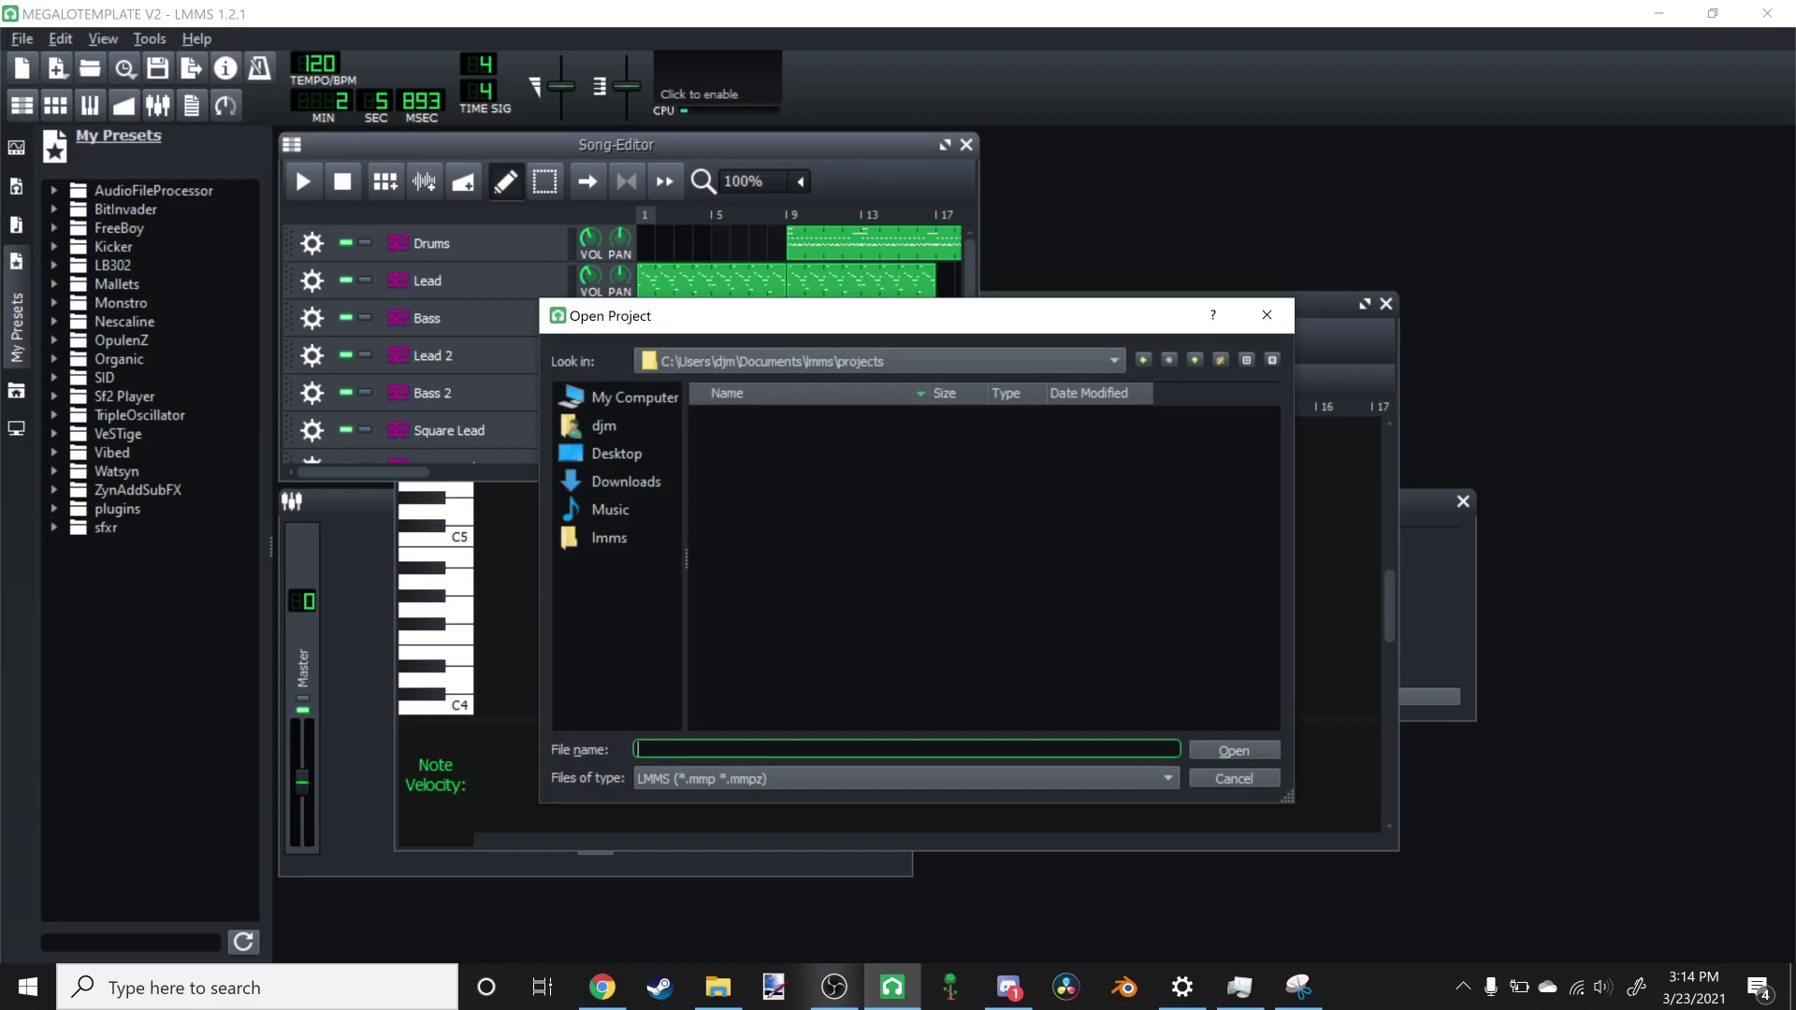
click(626, 482)
scroll(977, 569, down, 8)
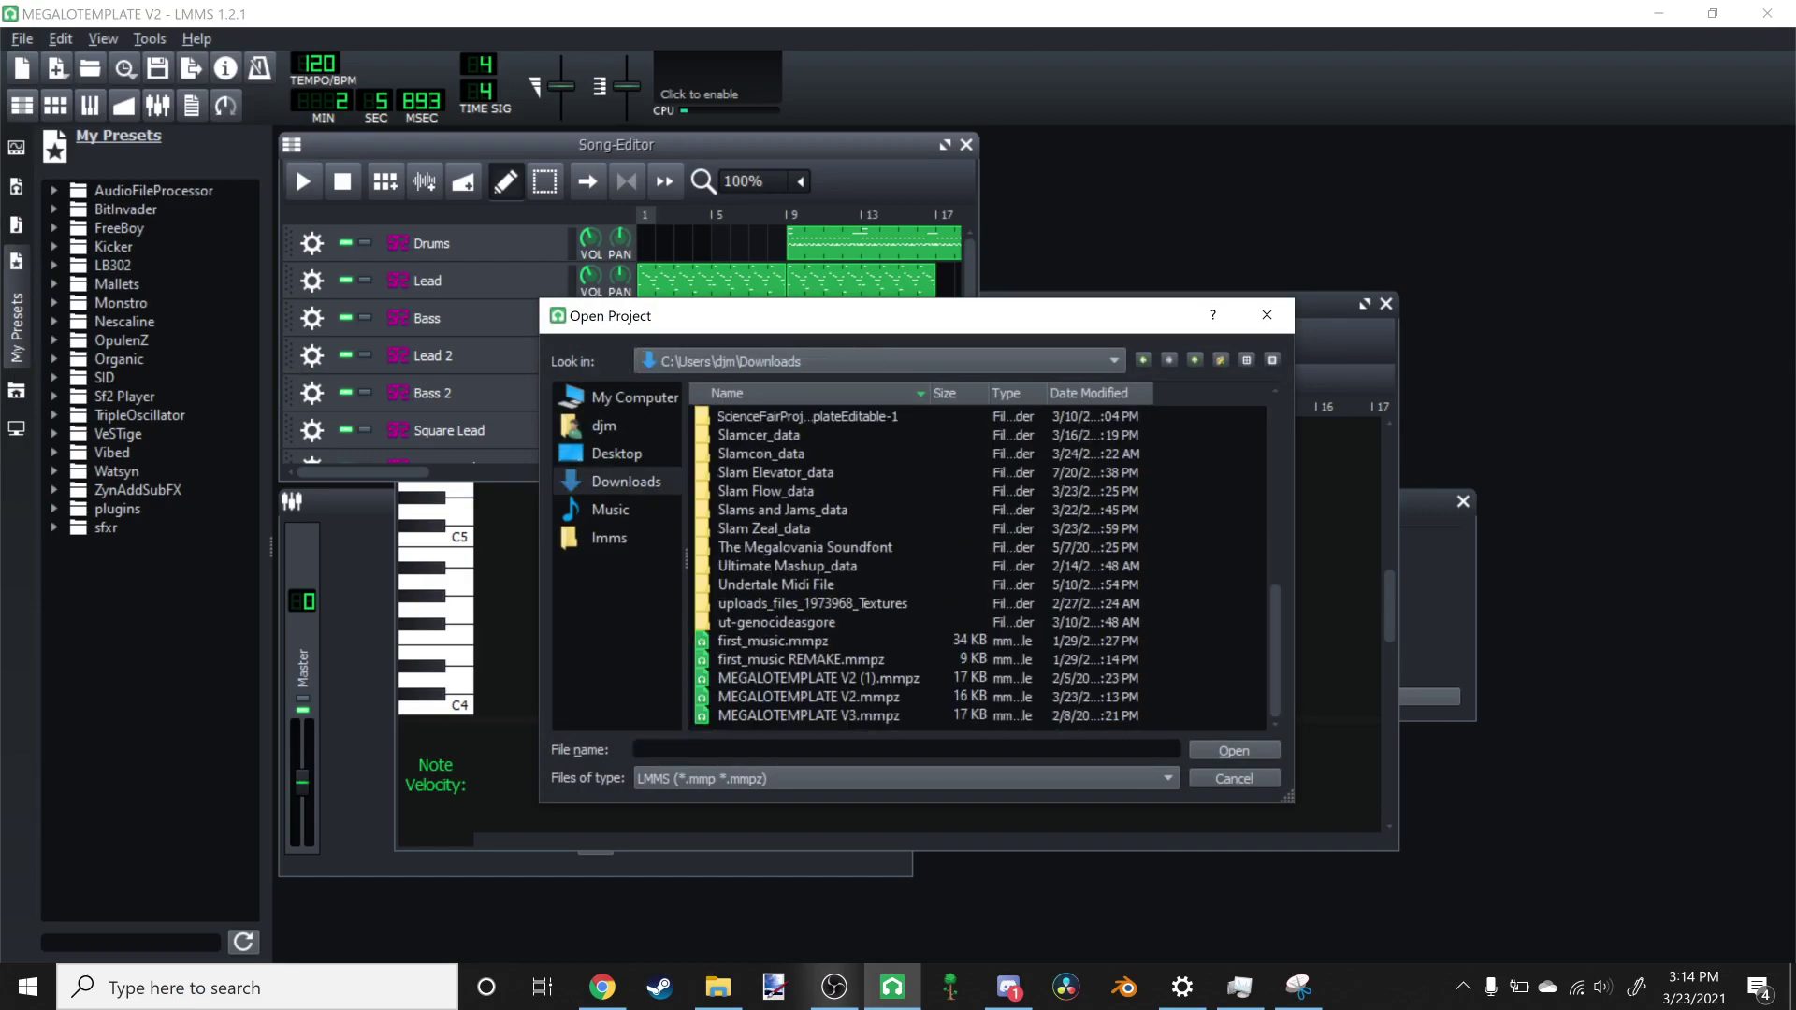
click(808, 697)
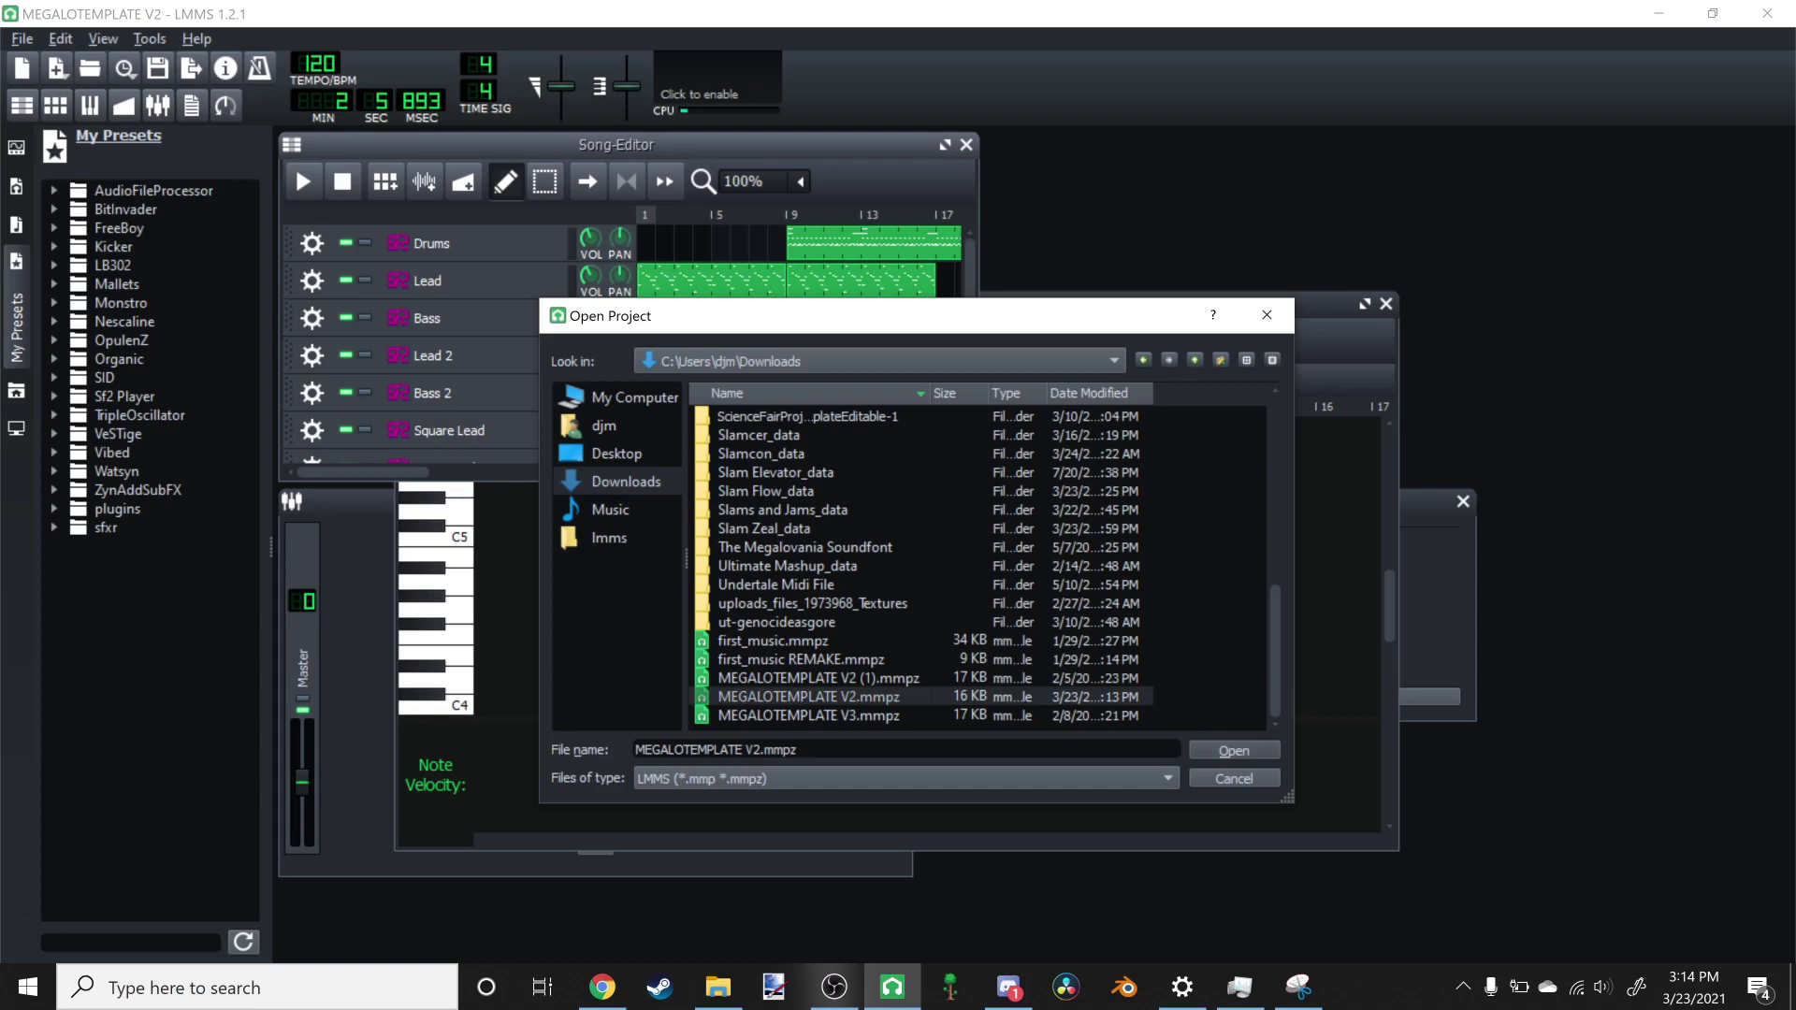
key(Return)
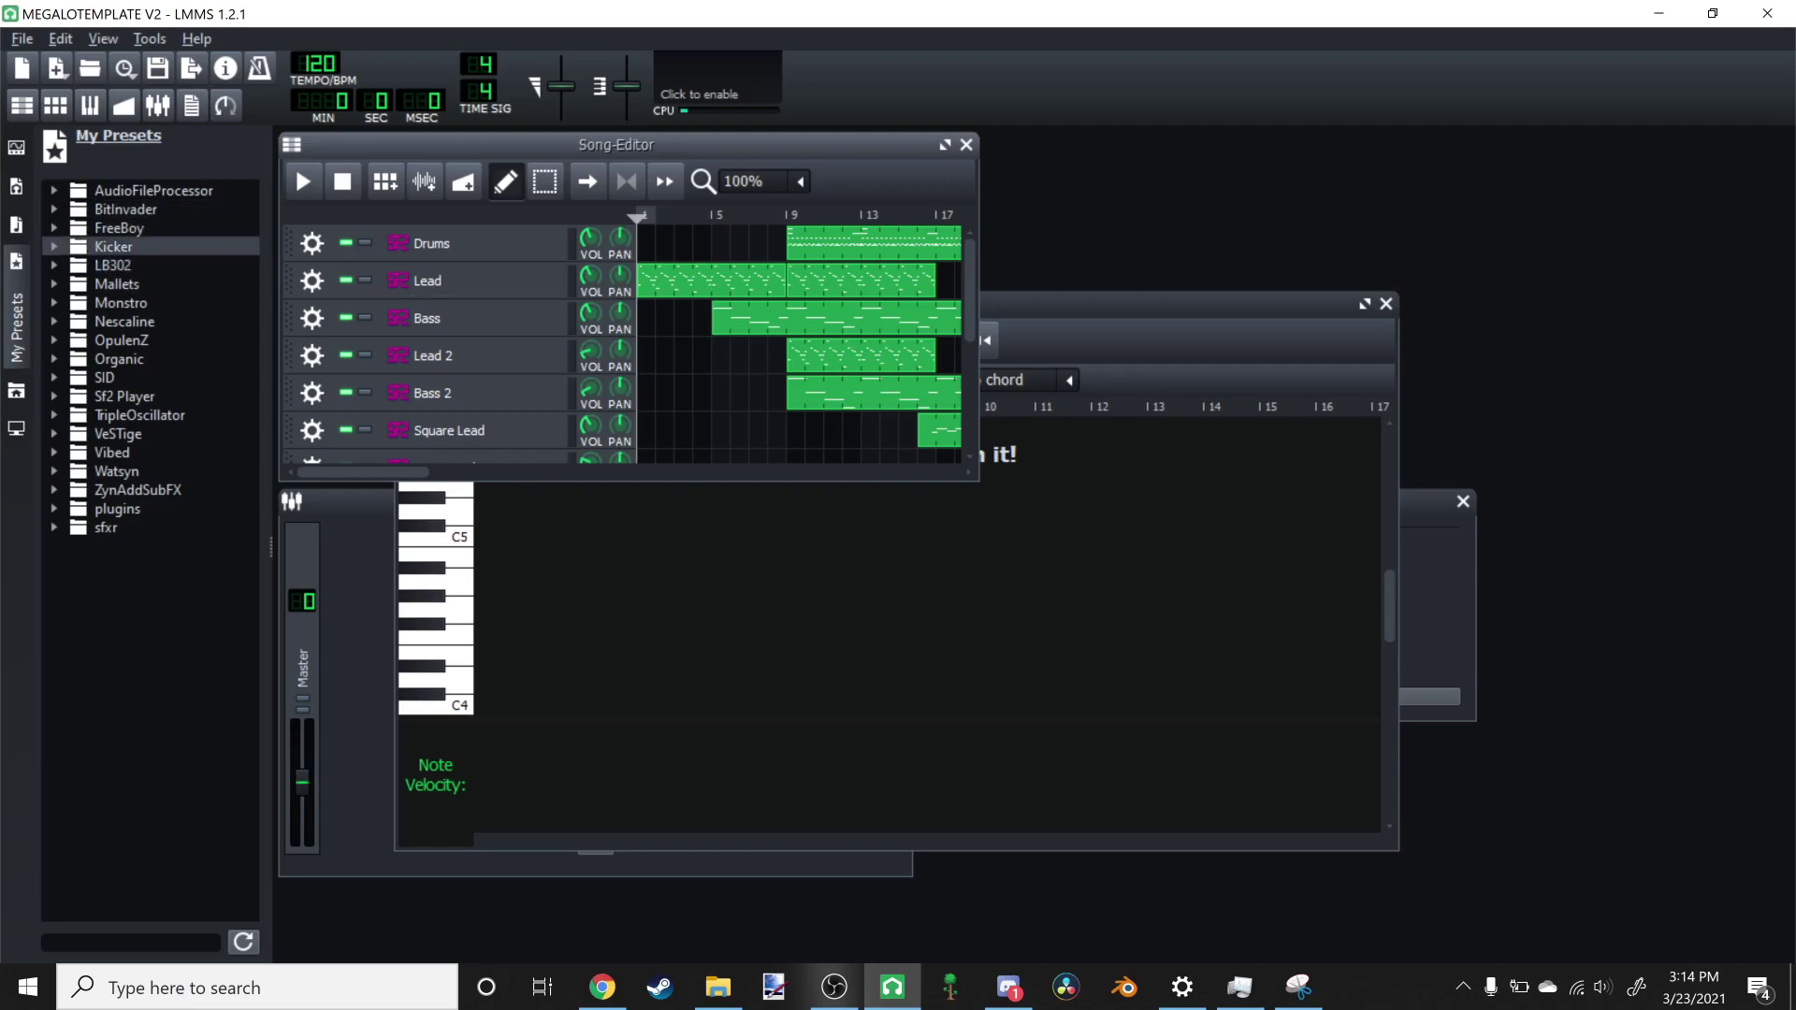
Step: Play the opening bars of the reopened project and pause
click(303, 181)
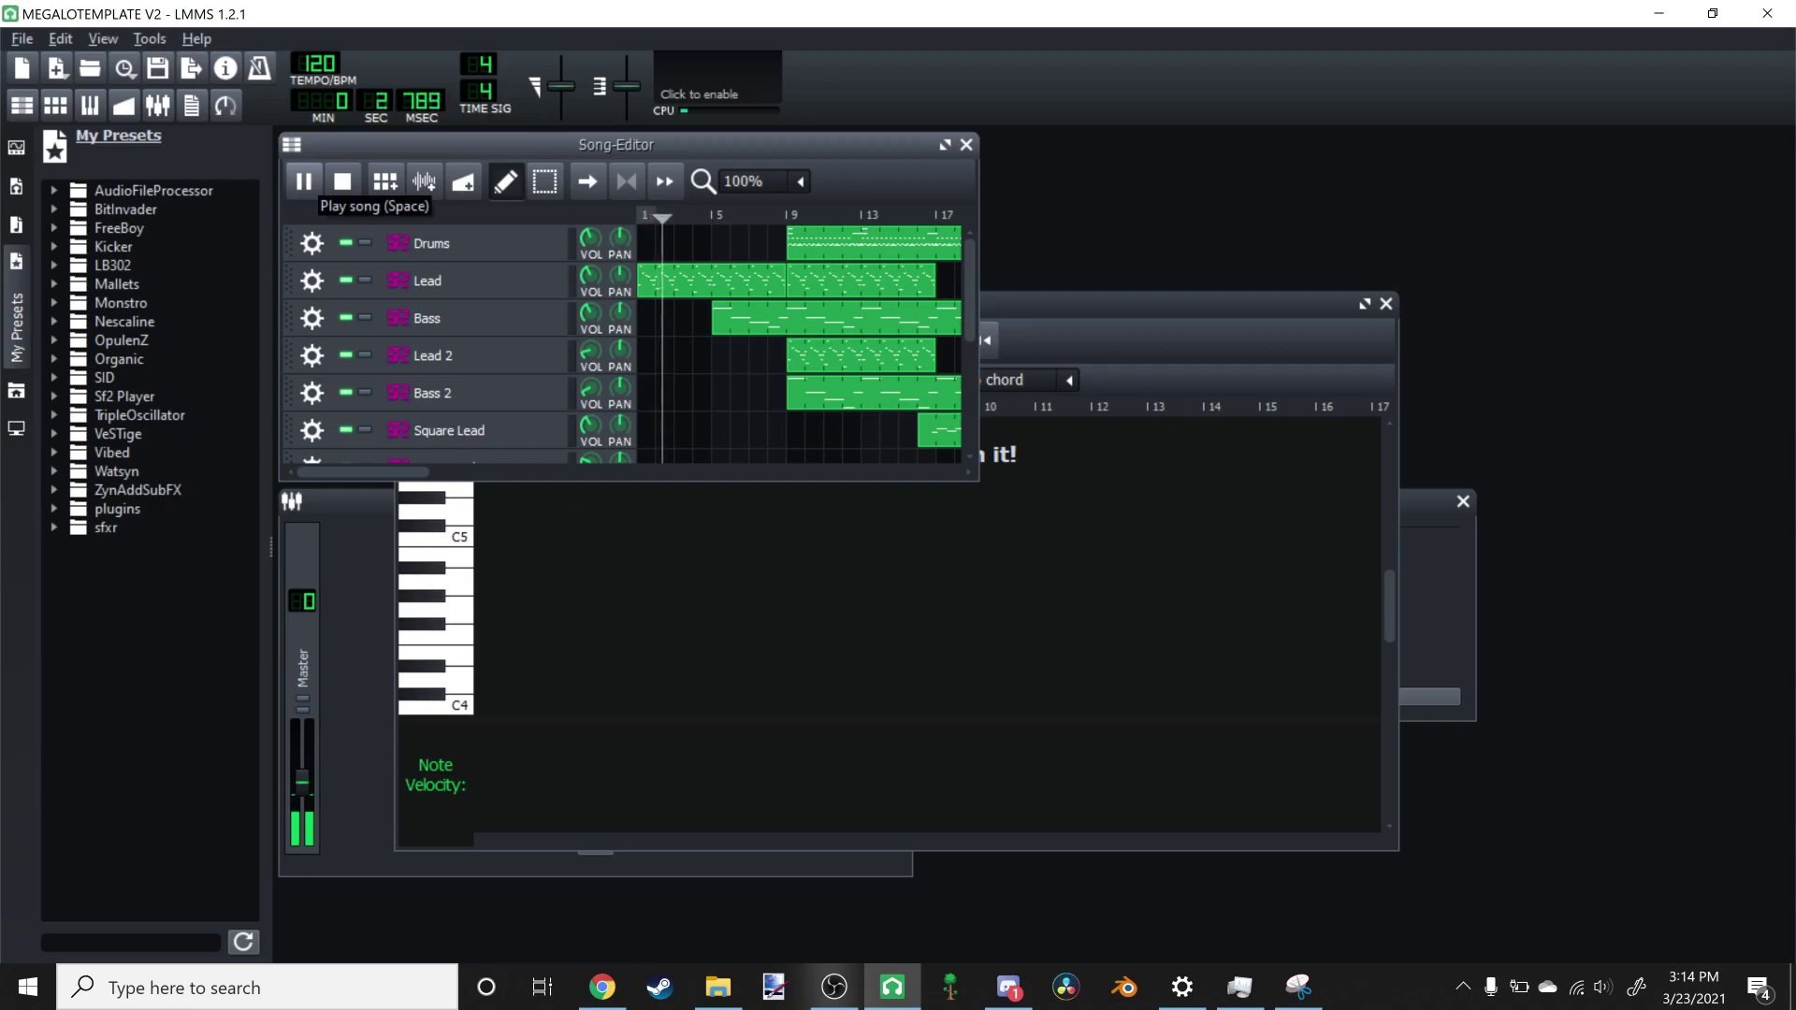
click(303, 182)
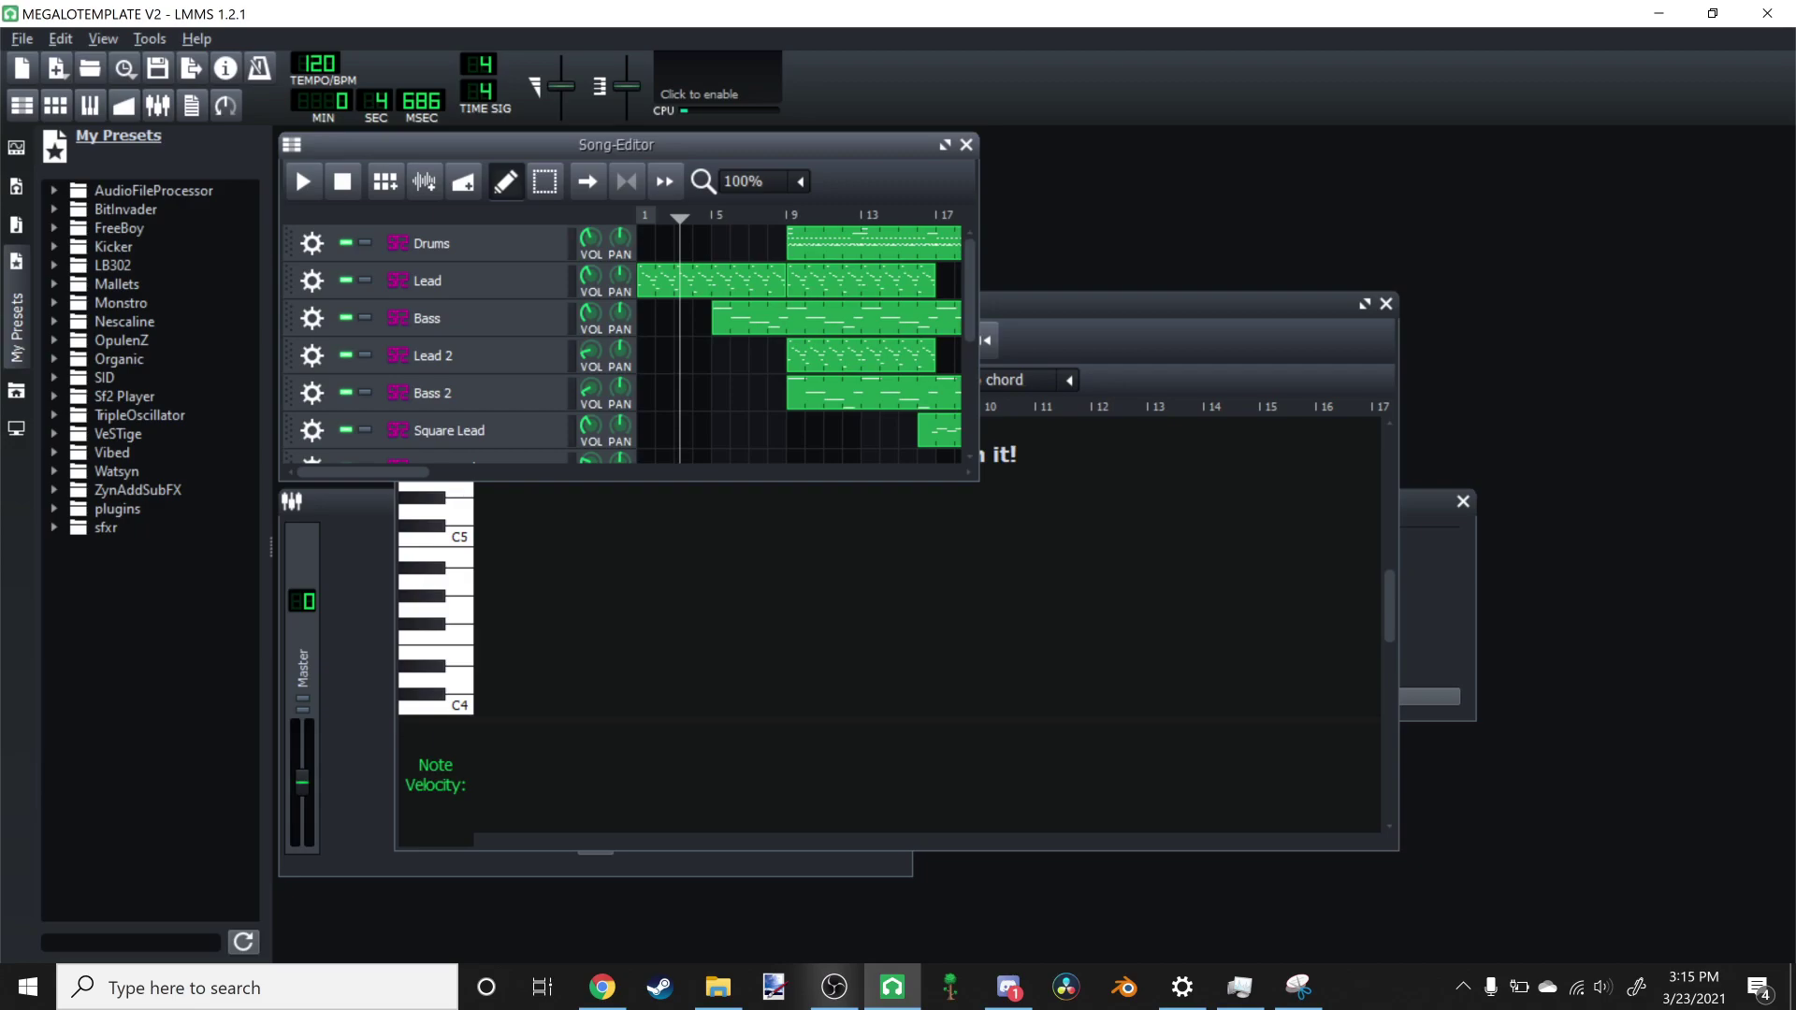
Step: Set the Lead track's soundfont patch to String Lead and audition a note
click(471, 280)
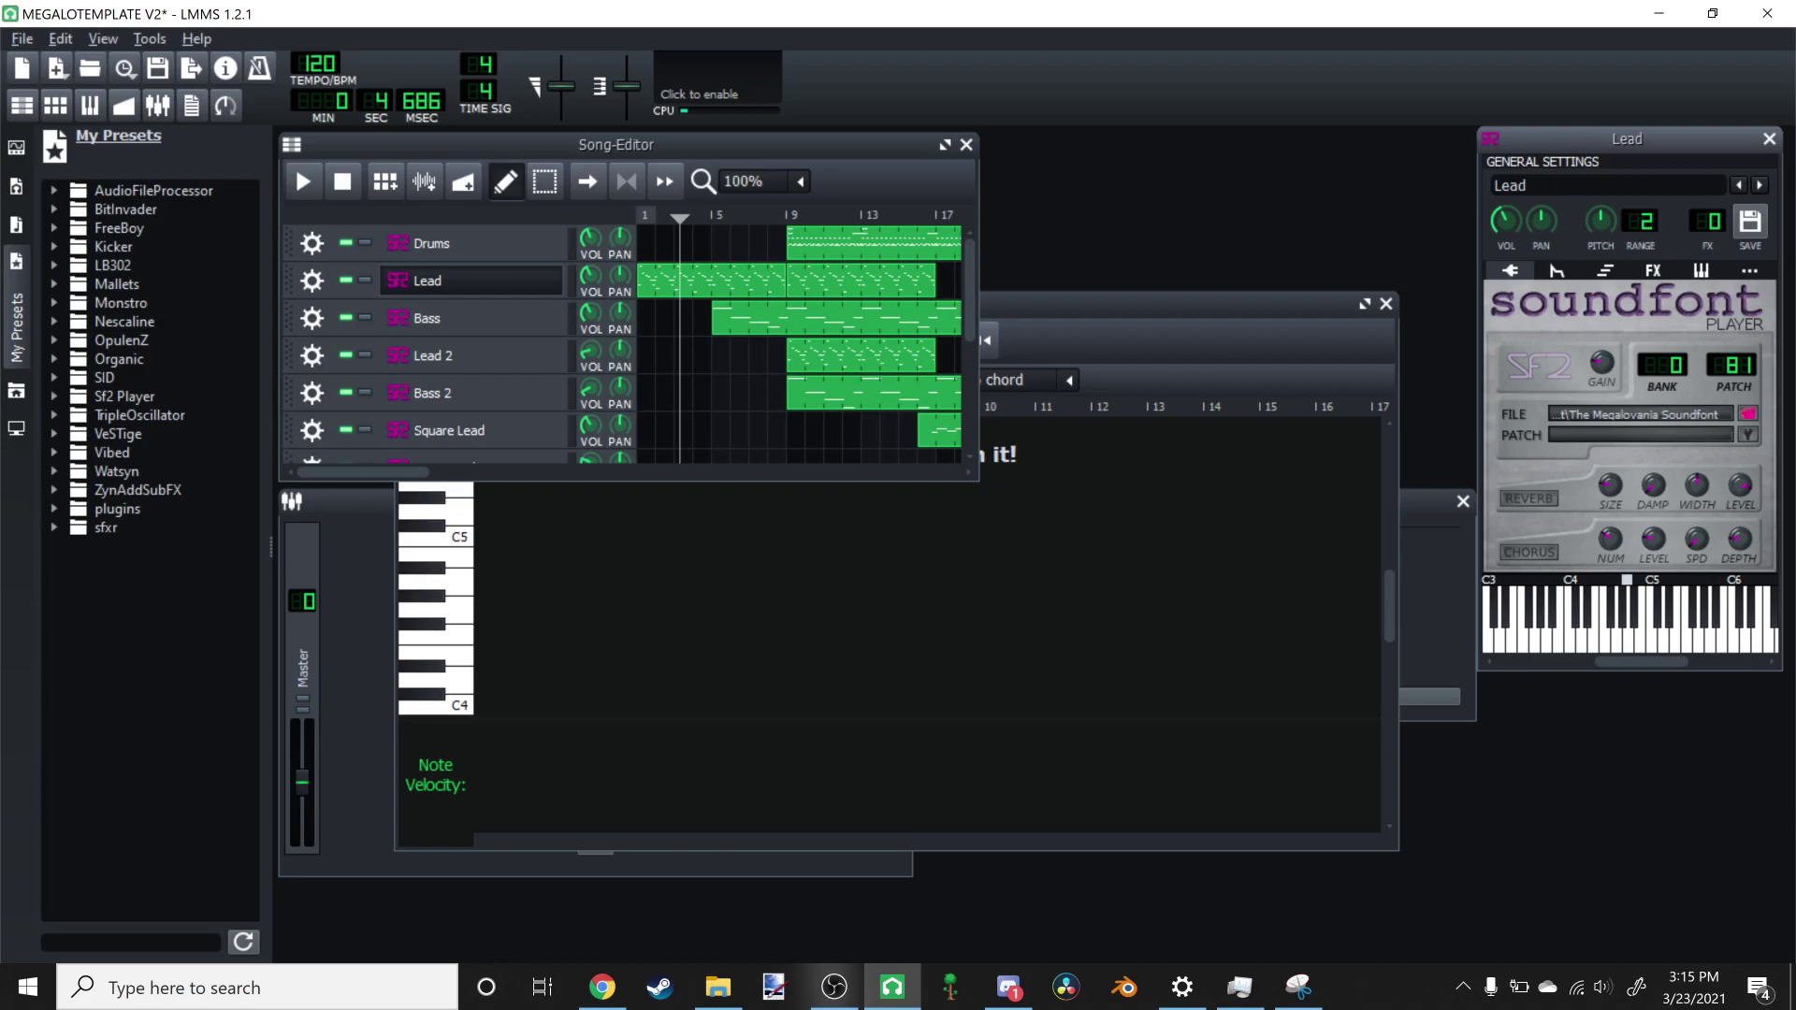
click(1748, 435)
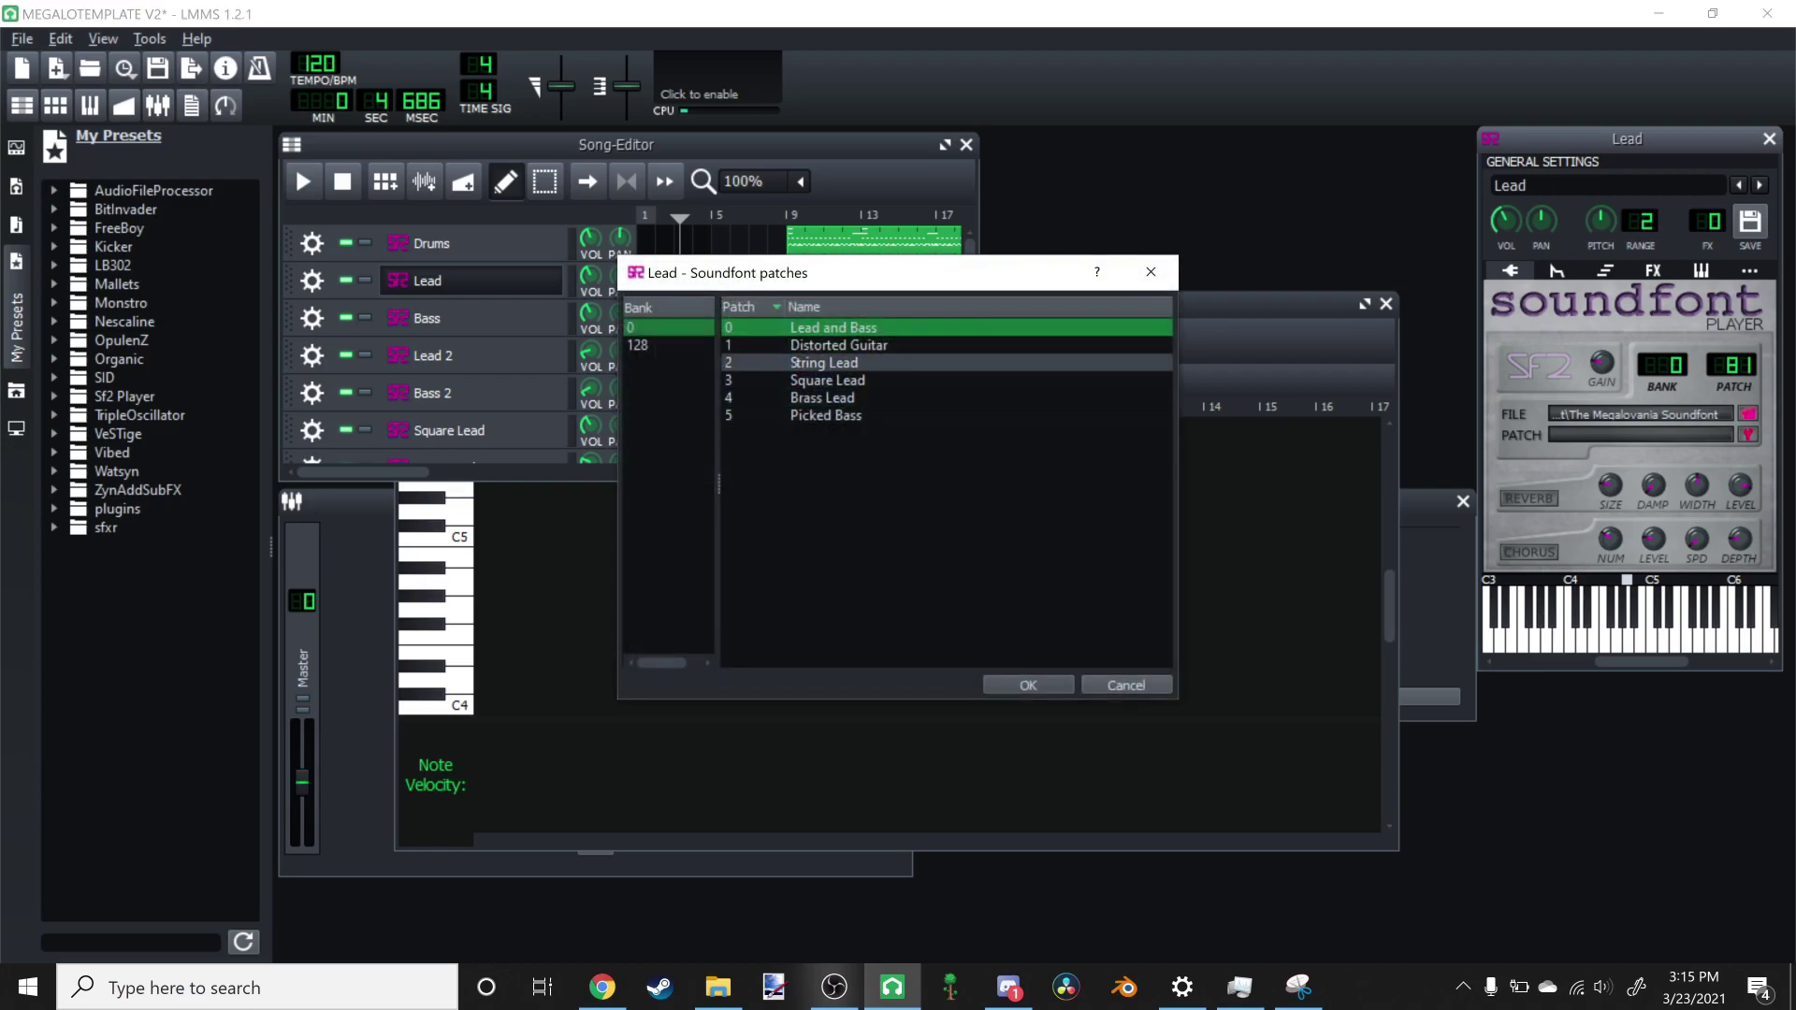
click(824, 363)
click(1028, 686)
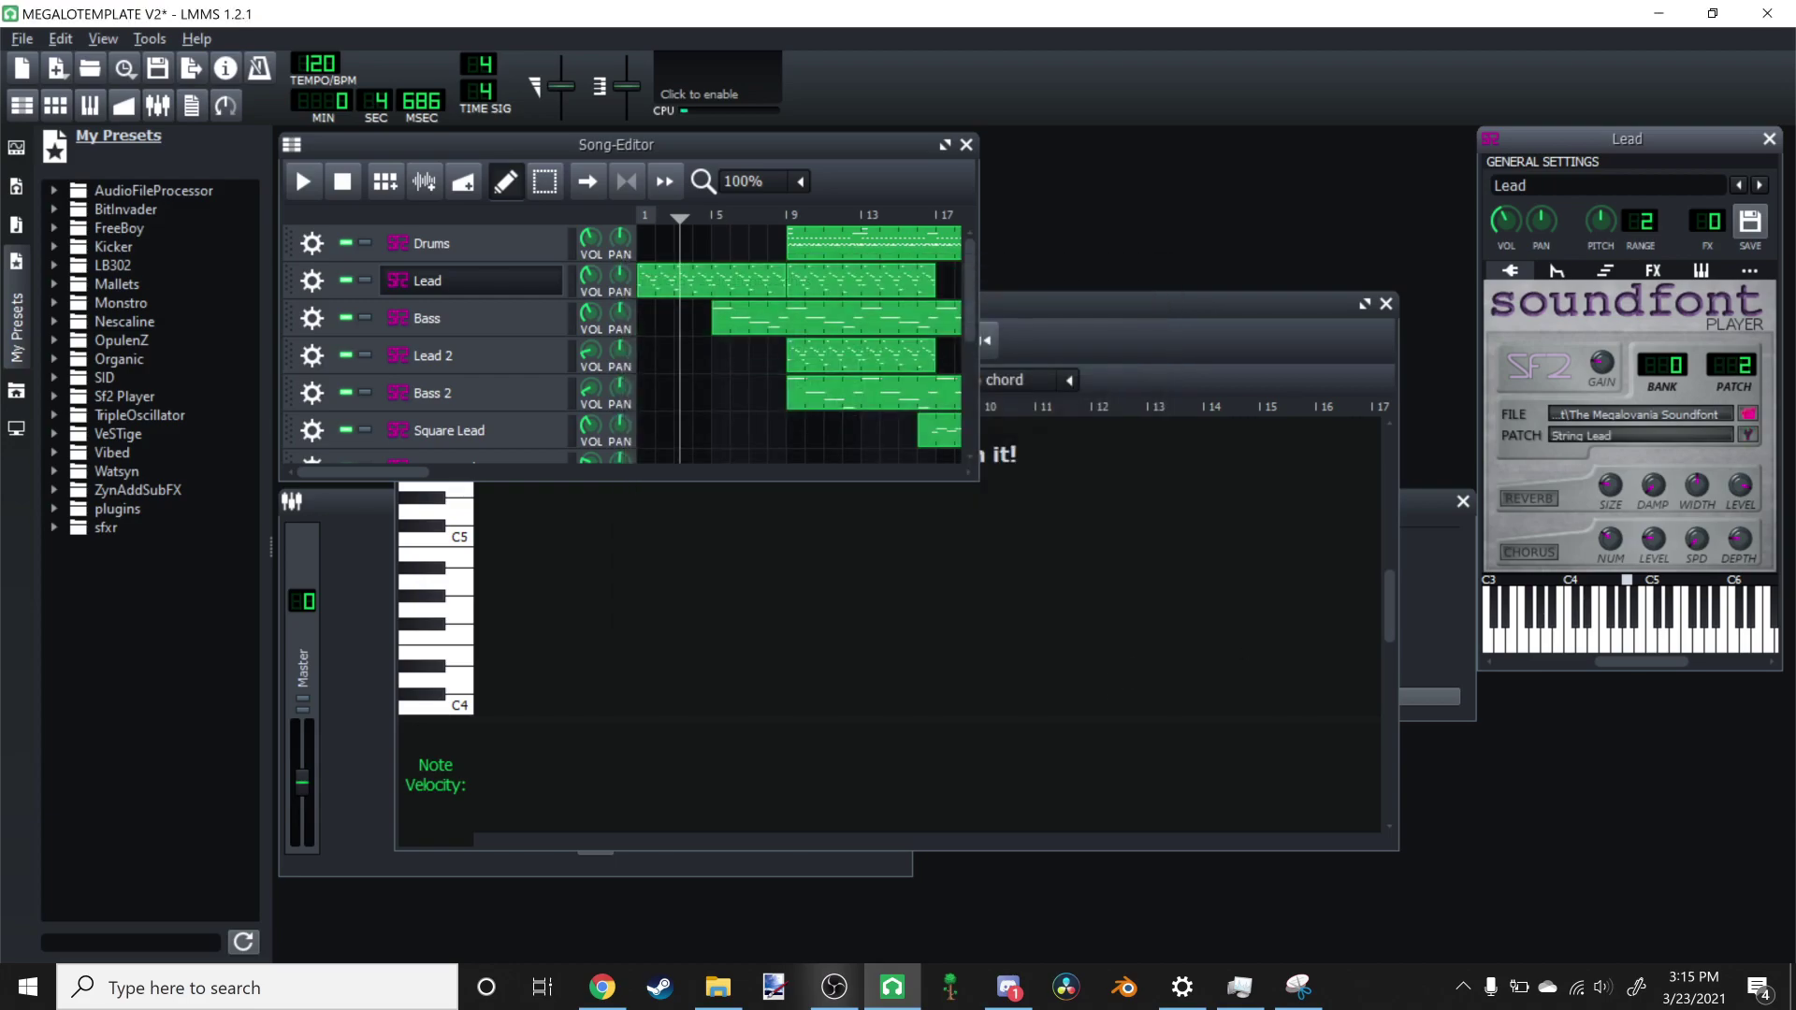
click(1581, 638)
Step: Change the Lead track's soundfont patch to Picked Bass and audition it
click(1748, 435)
click(826, 416)
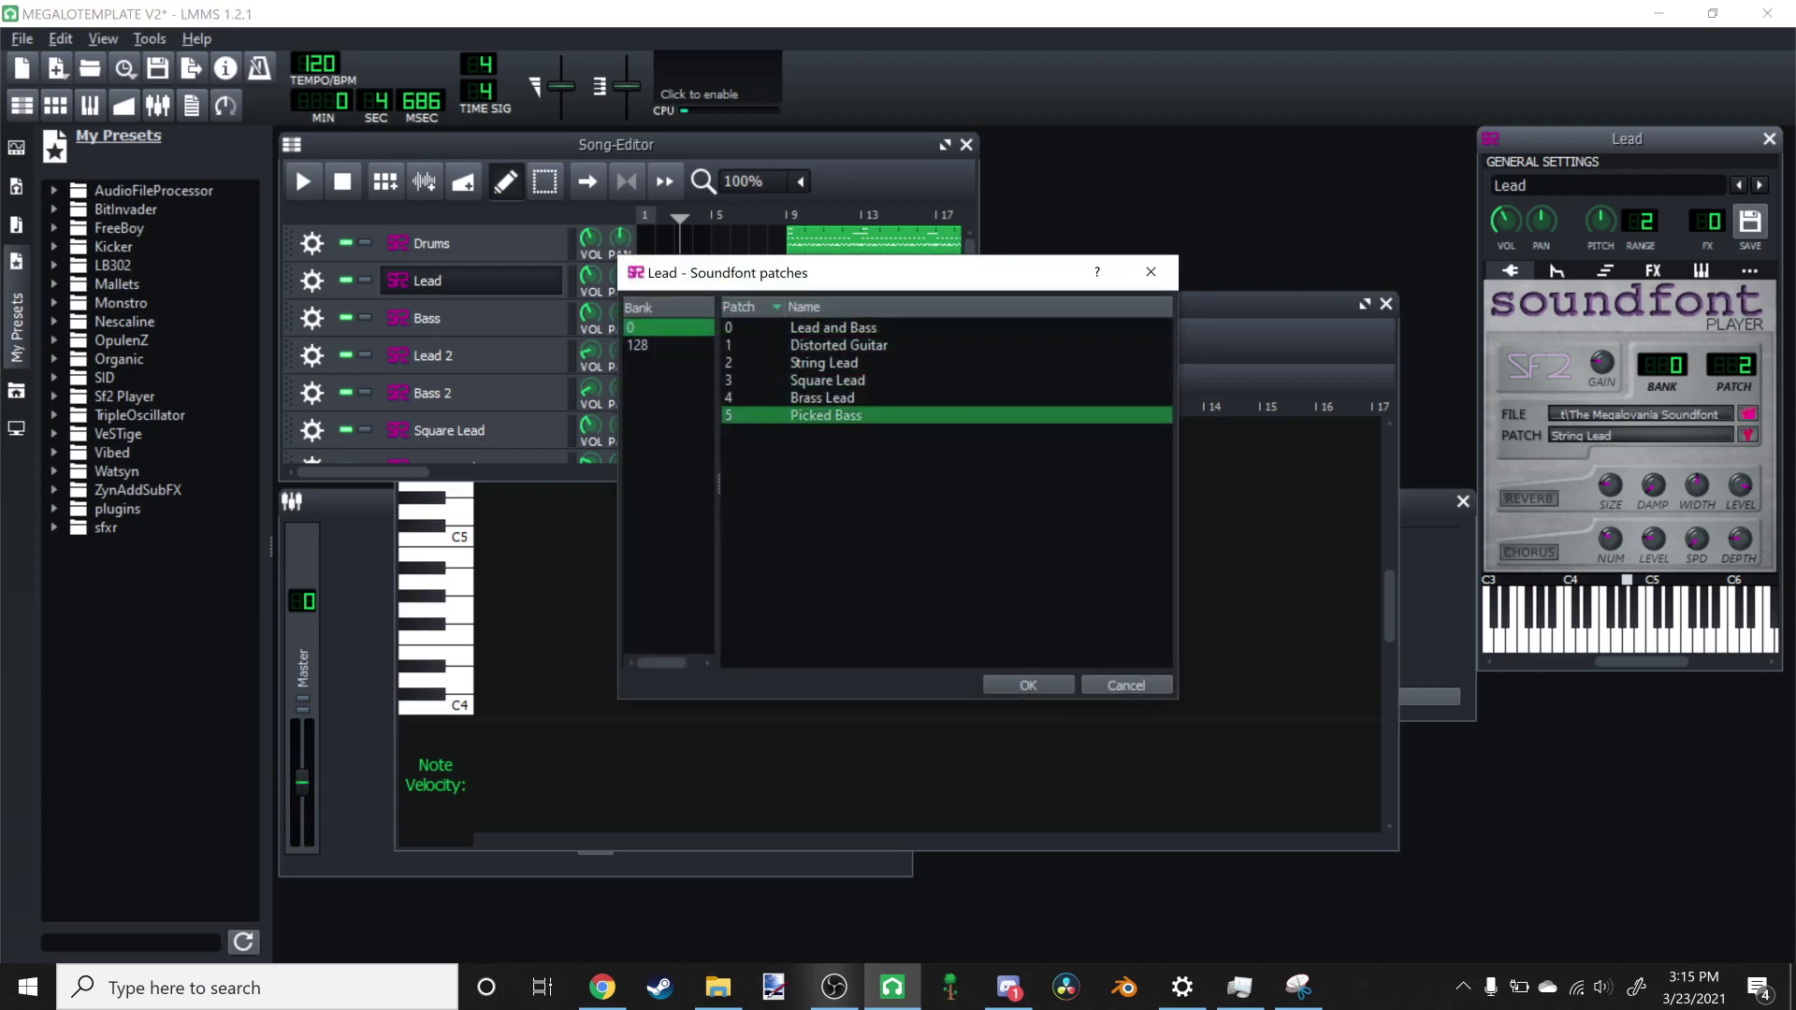
click(1028, 686)
key(w)
key(w)
Step: Change the Lead track's soundfont patch to Square Lead
click(1747, 435)
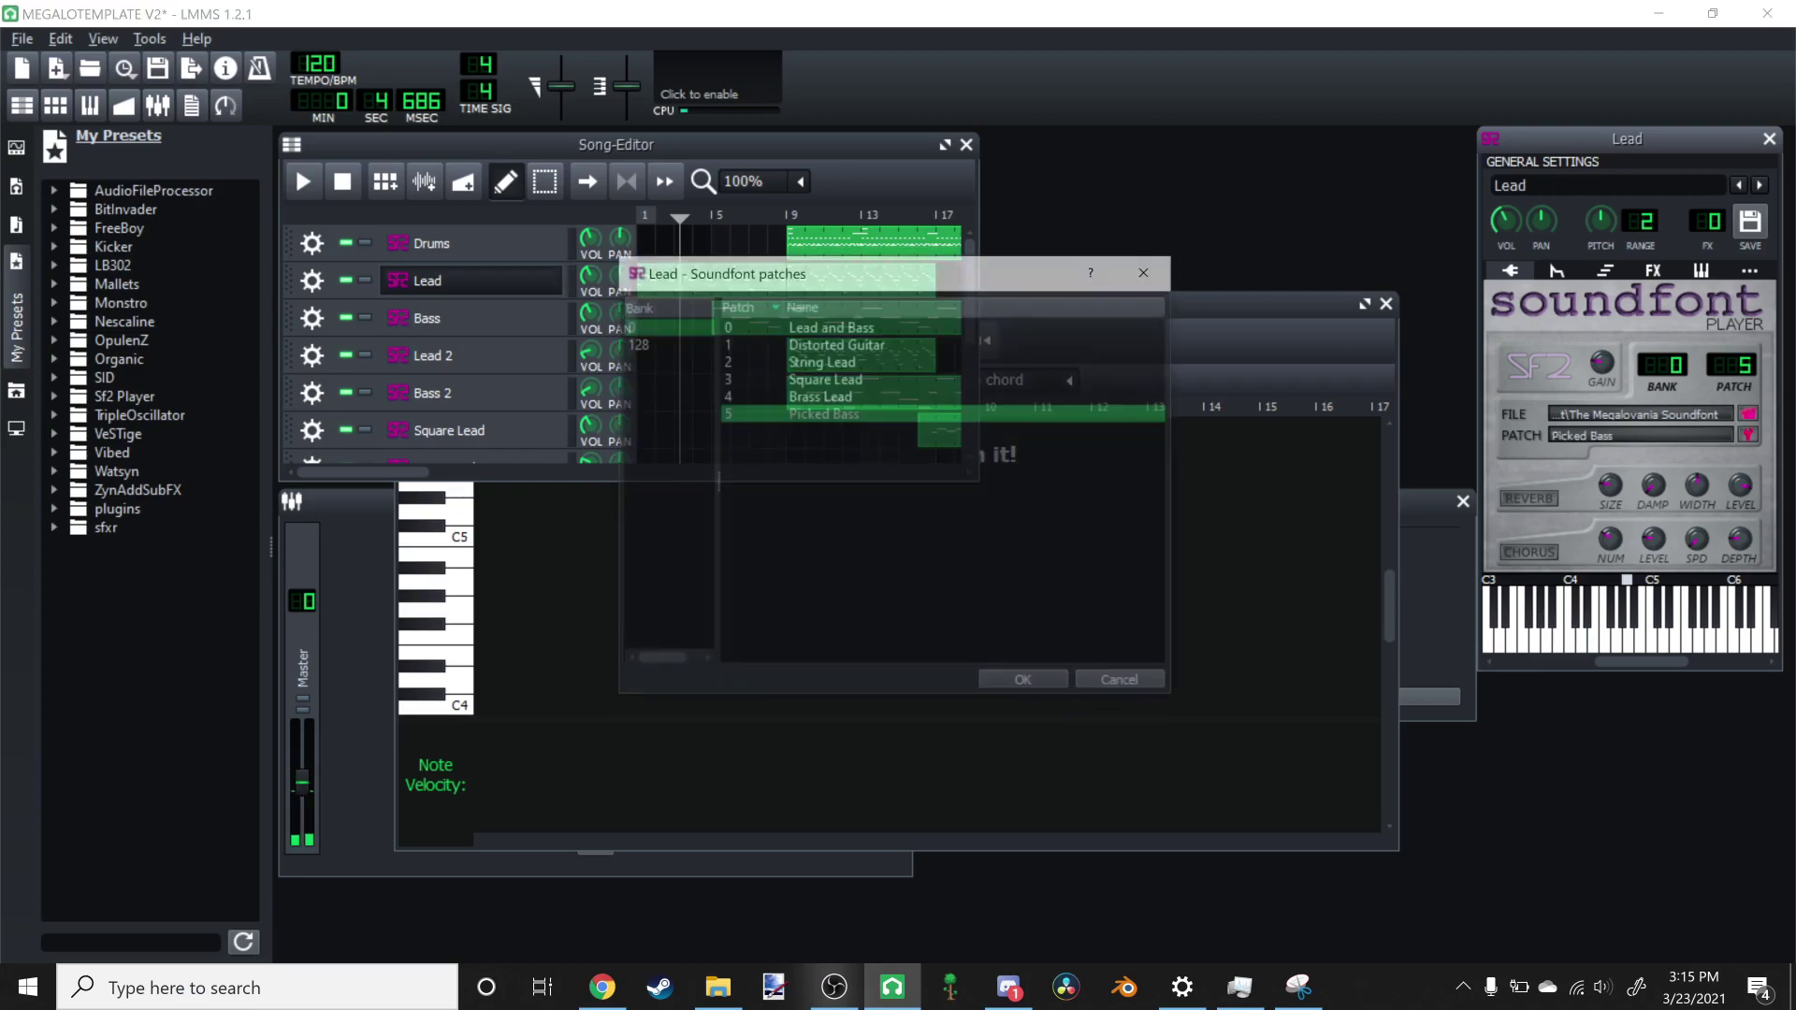
click(828, 381)
key(Return)
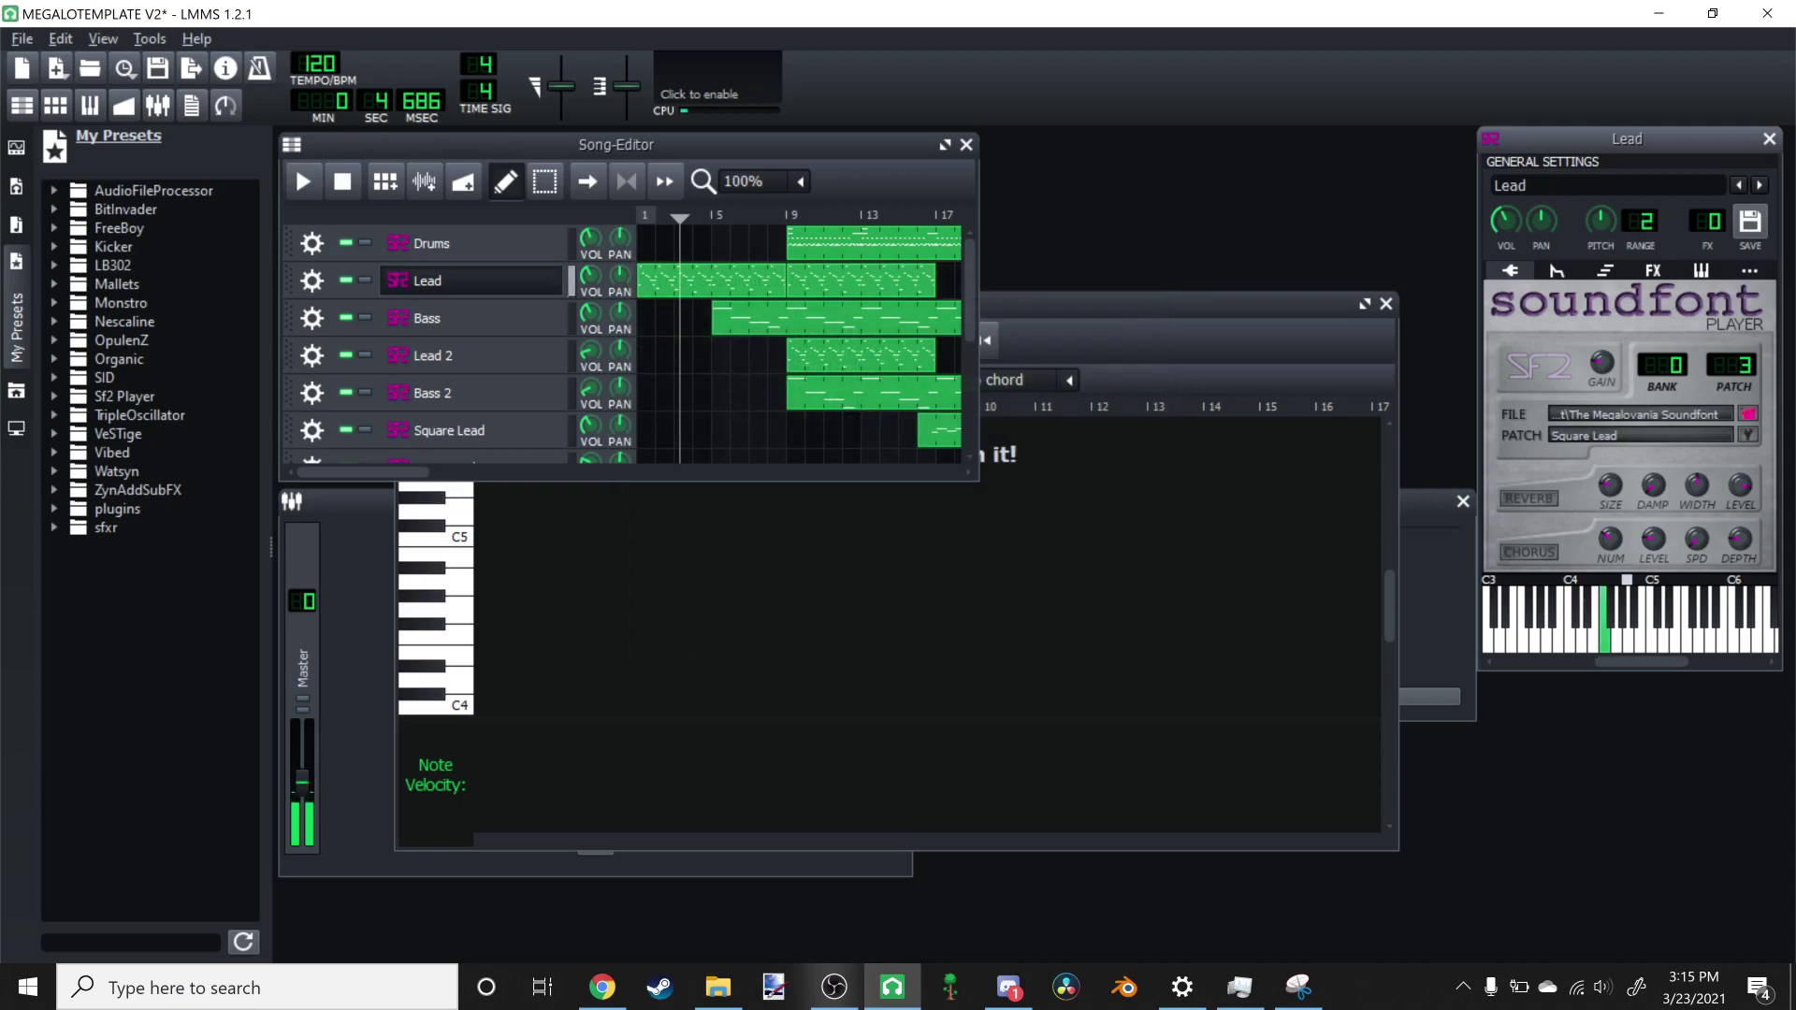
Step: Set the Lead track's soundfont patch to Lead and Bass
click(834, 327)
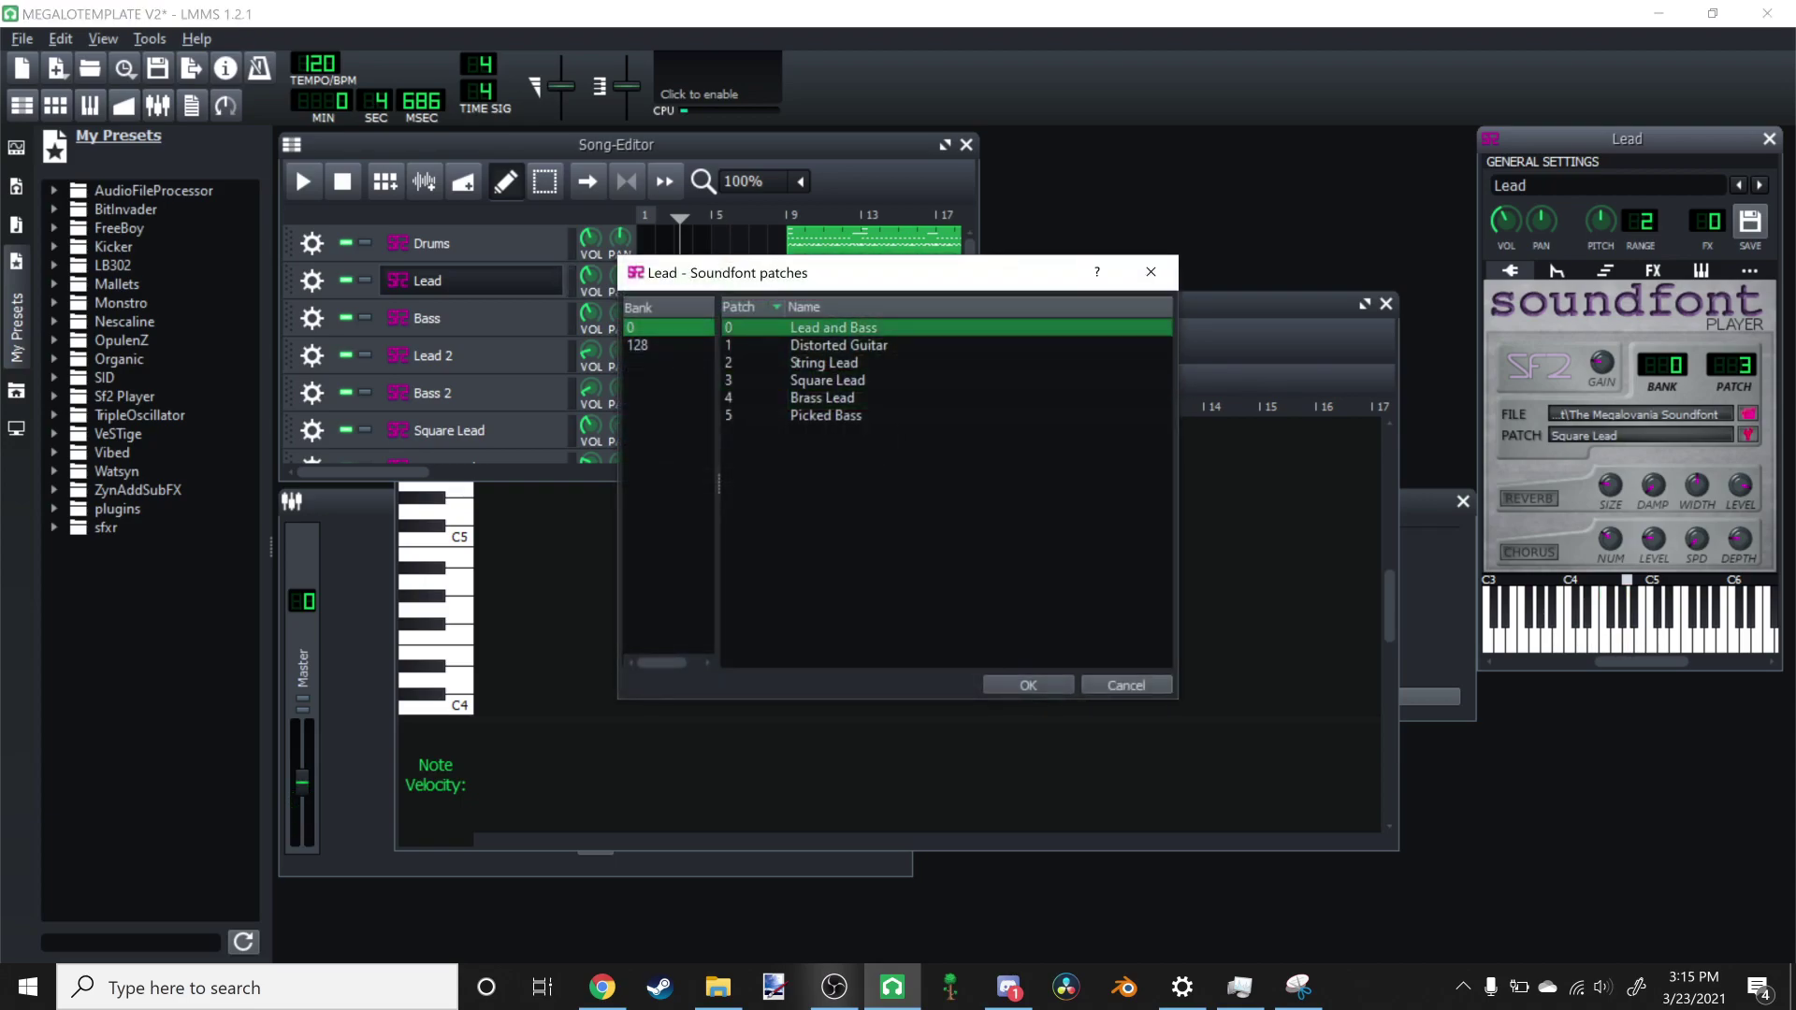
key(Return)
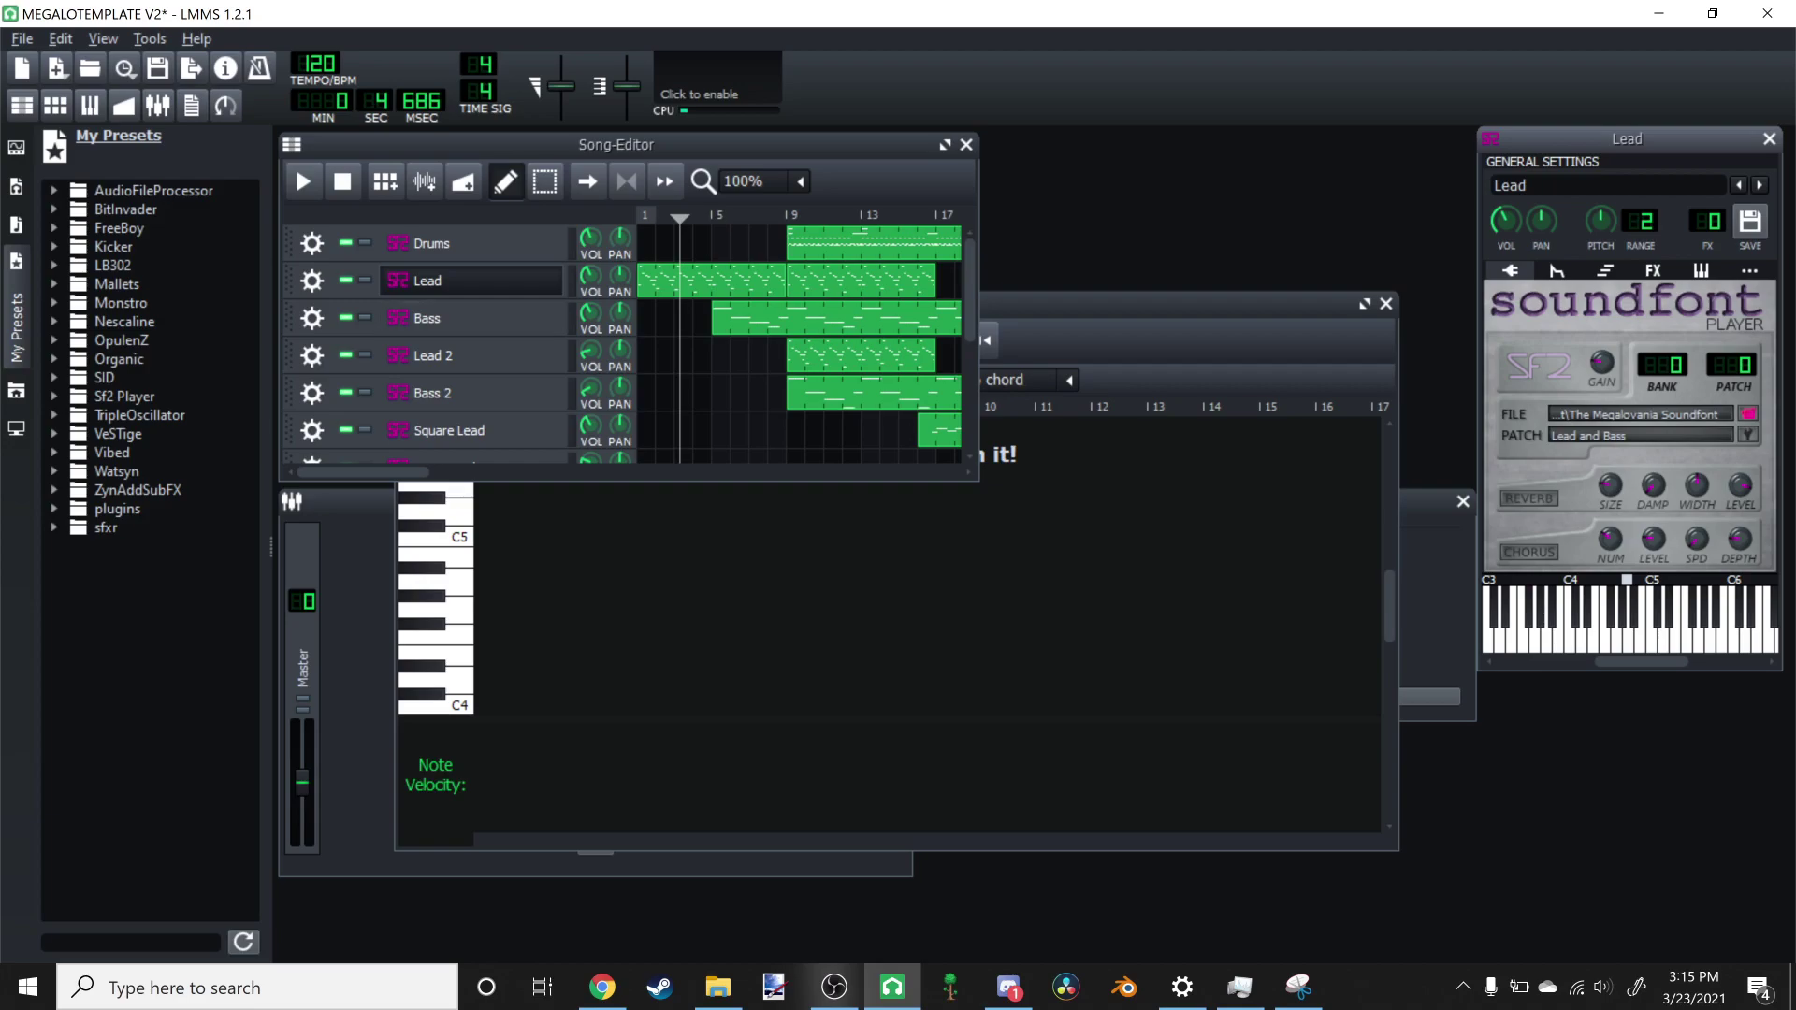
click(21, 39)
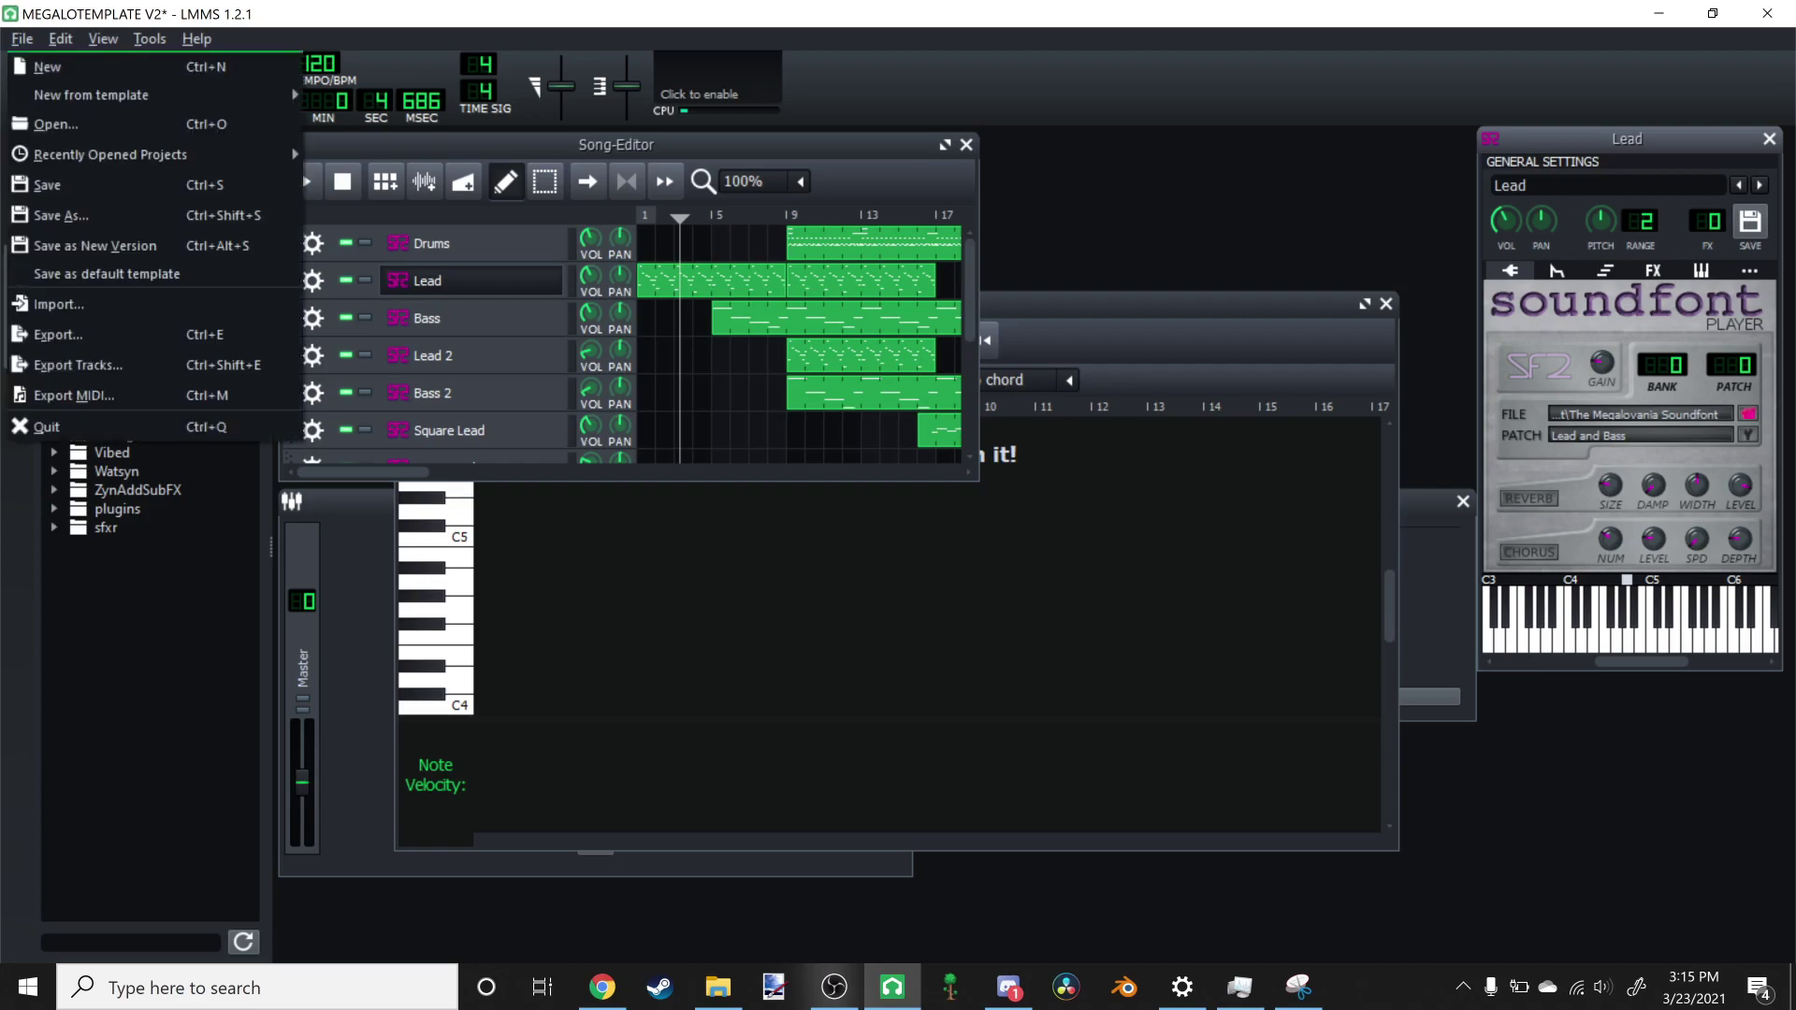
mouse_move(60, 39)
key(Escape)
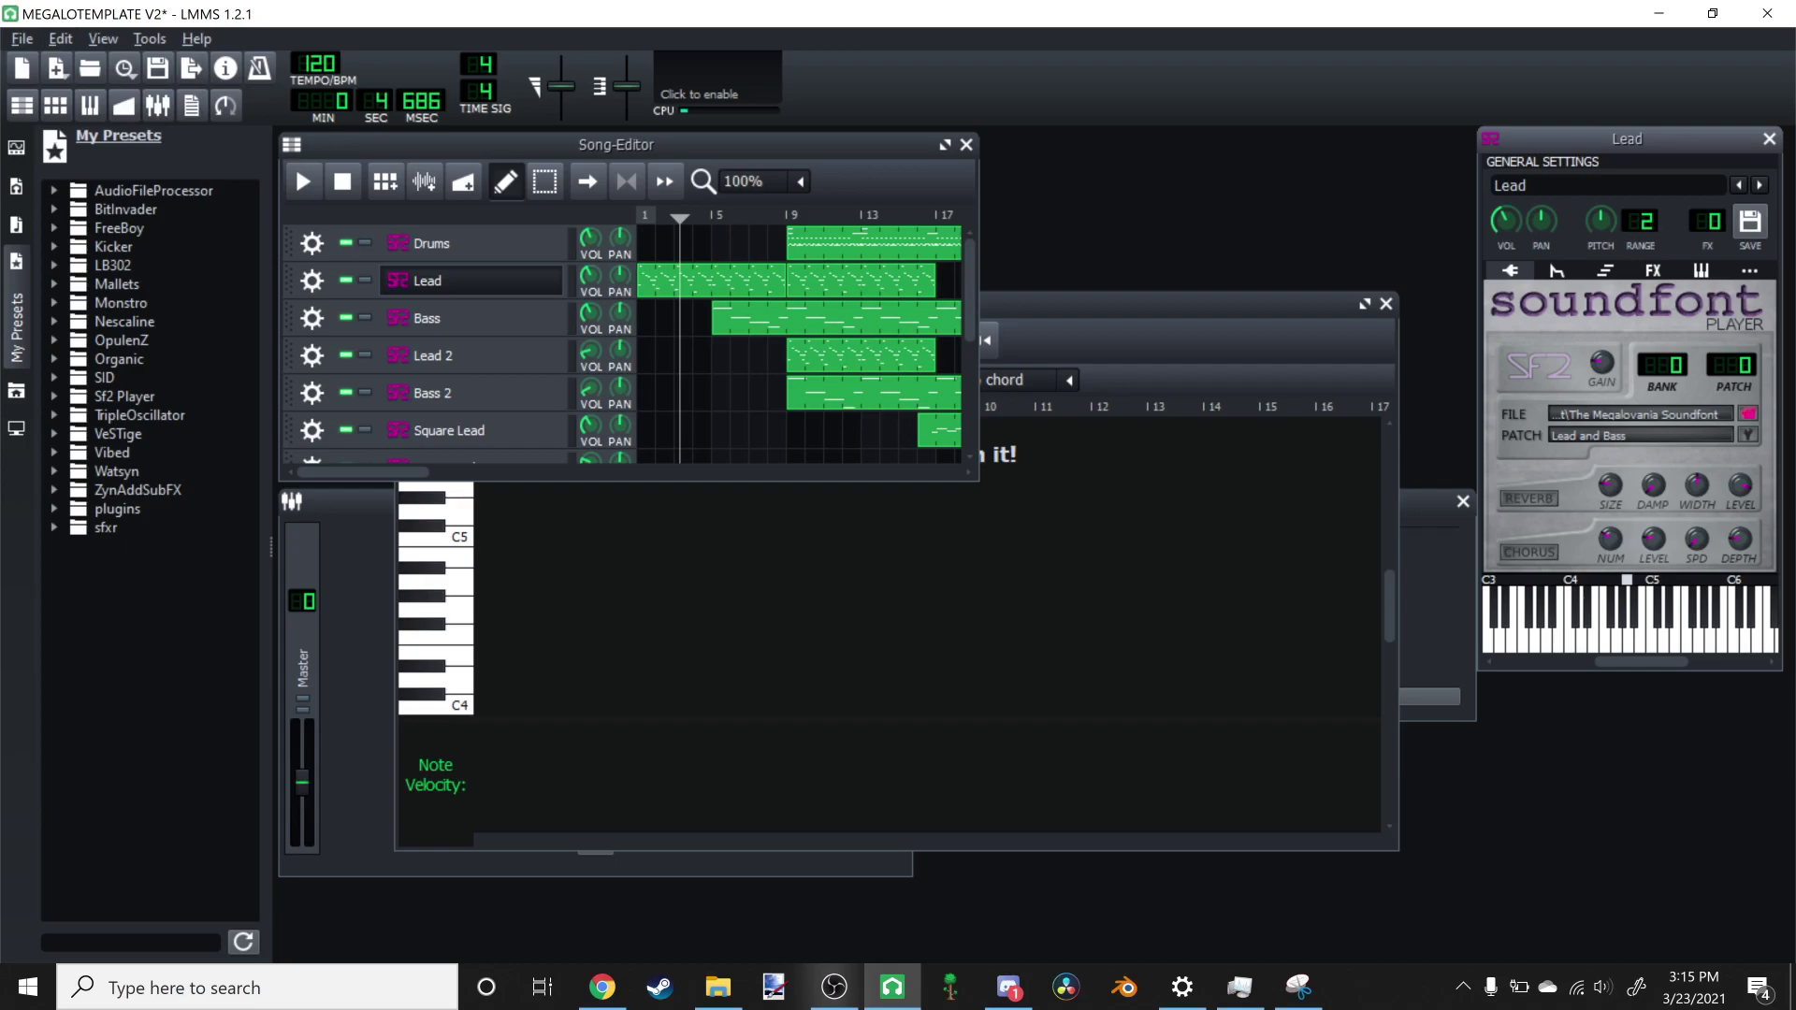
Step: Open the program settings and look through the general, directories and remaining setup pages
key(alt+f)
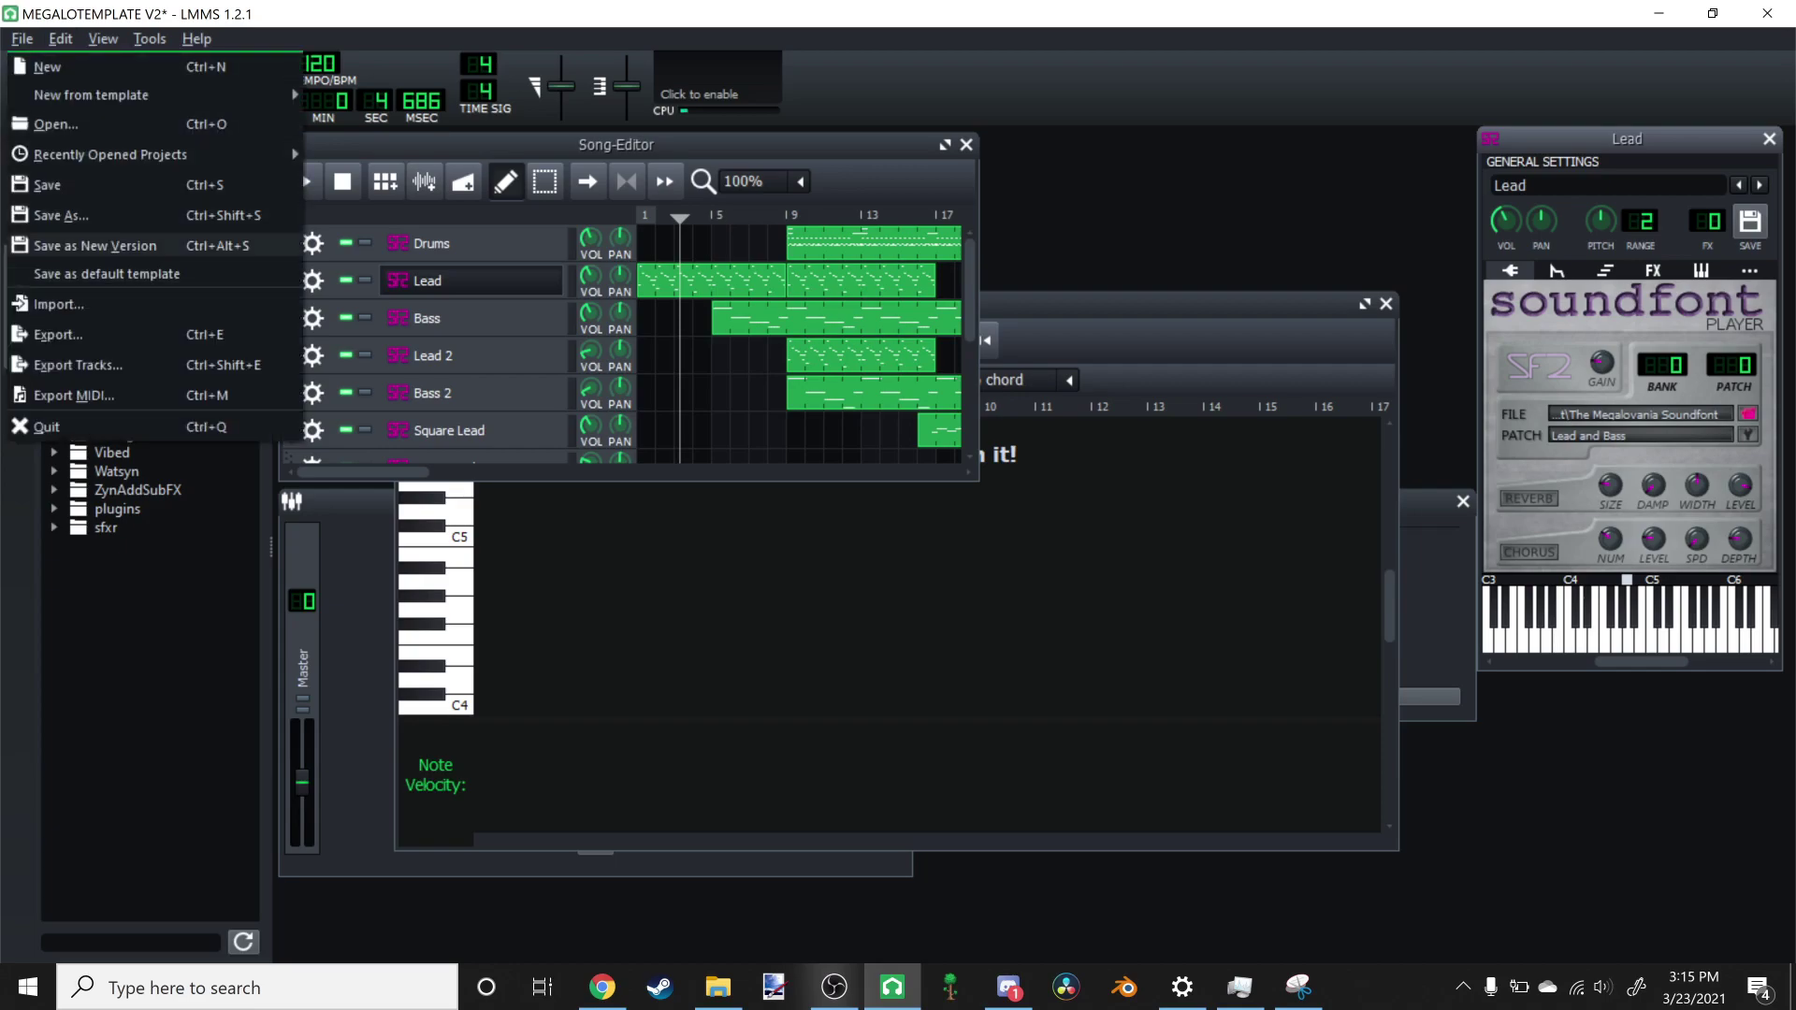
key(Down)
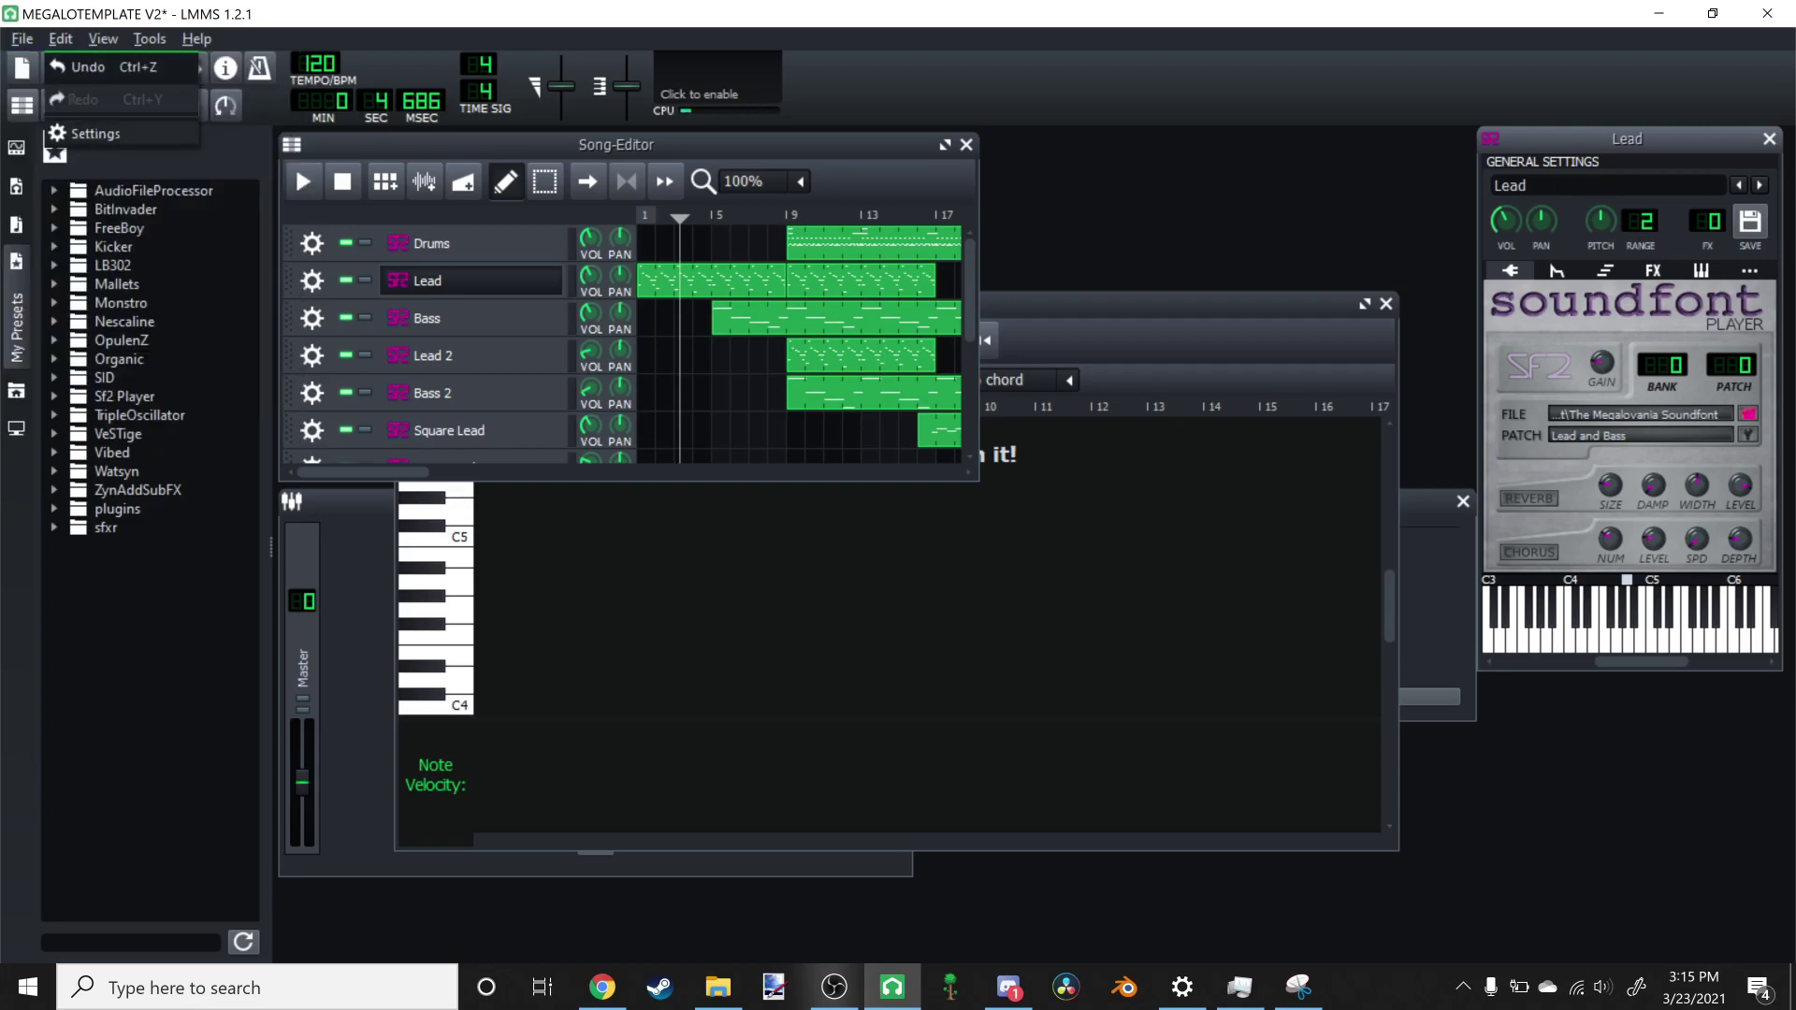
key(Return)
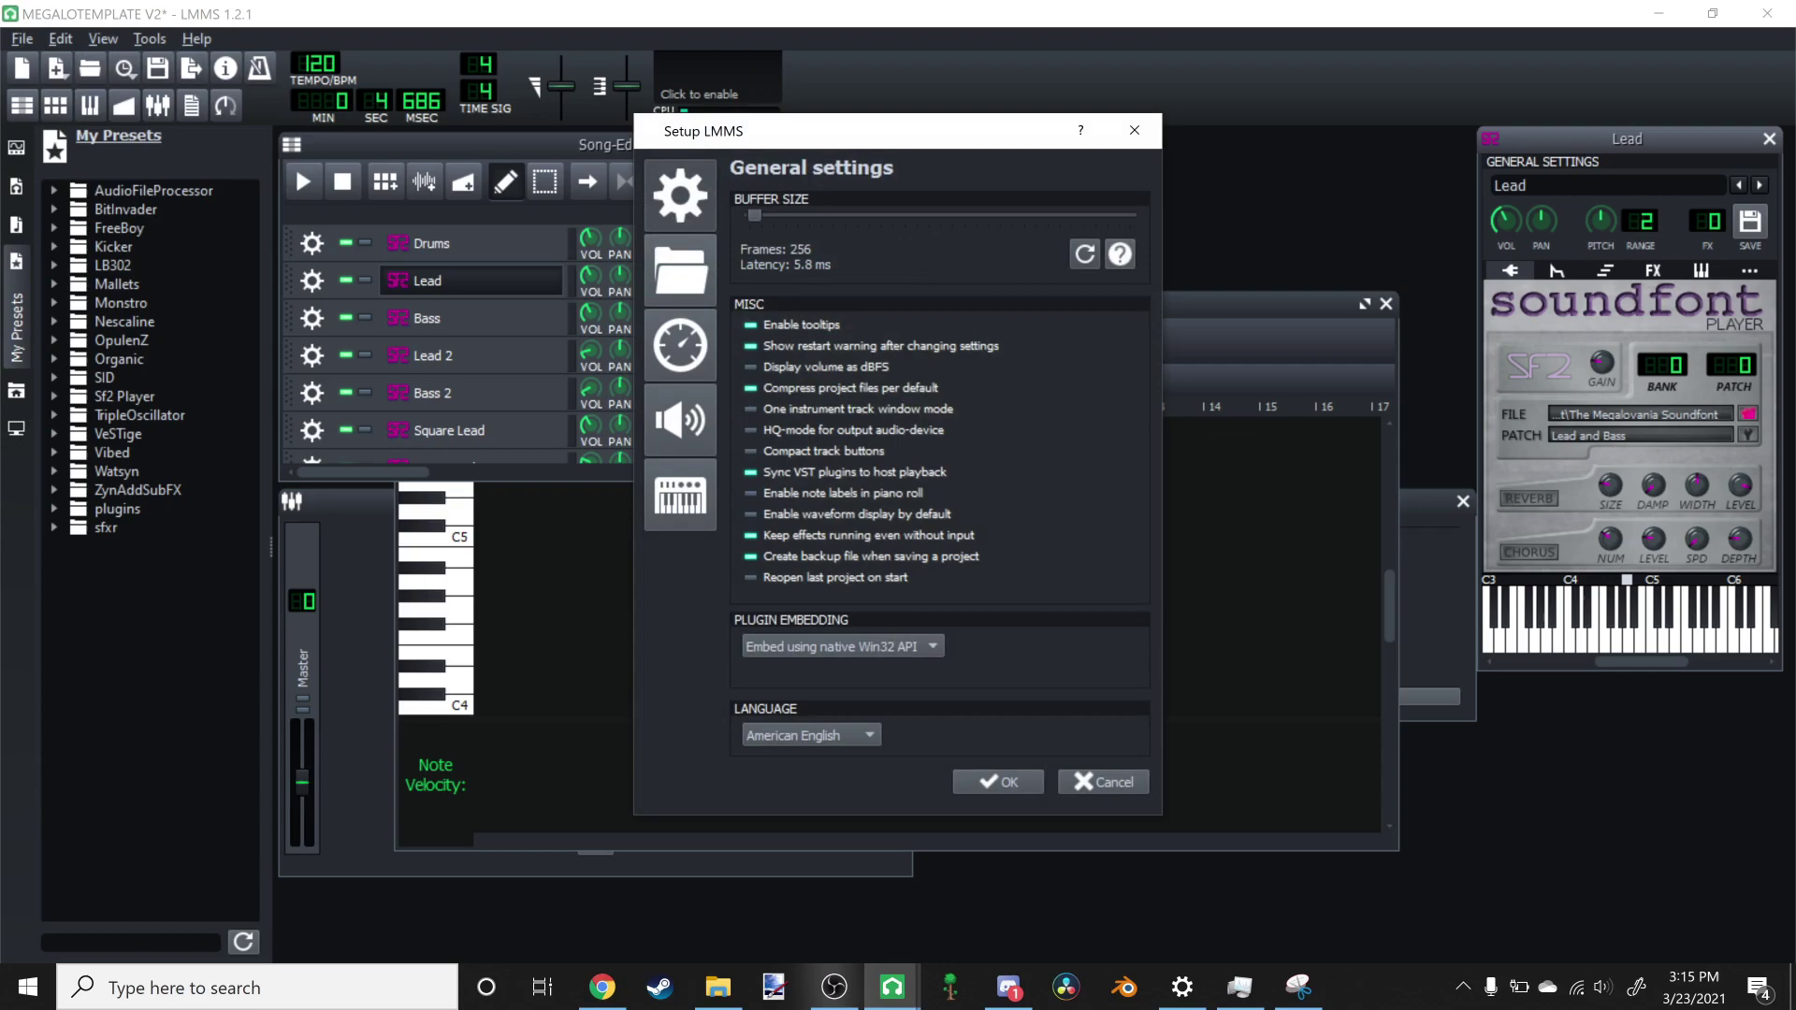
click(680, 270)
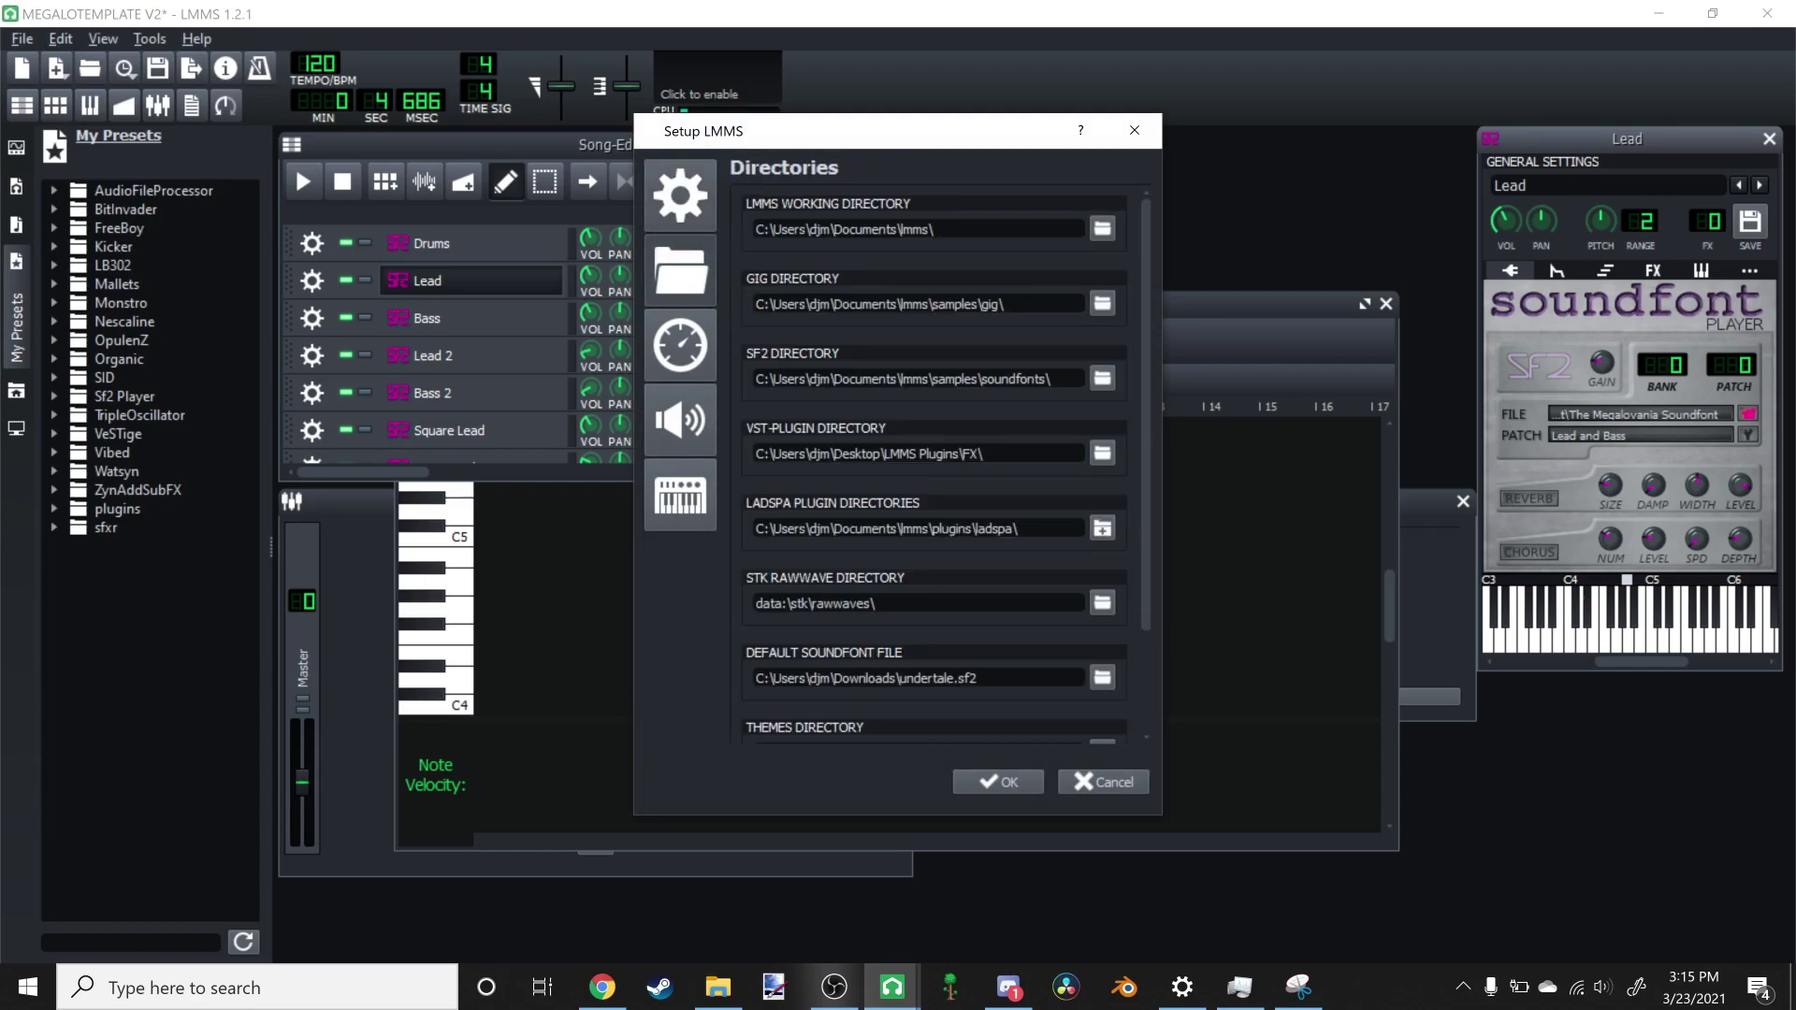
click(680, 196)
click(680, 270)
click(680, 346)
click(680, 420)
click(680, 495)
Step: Browse the Downloads folder as a possible SF2 directory, cancelling the folder choice
click(680, 270)
click(1102, 377)
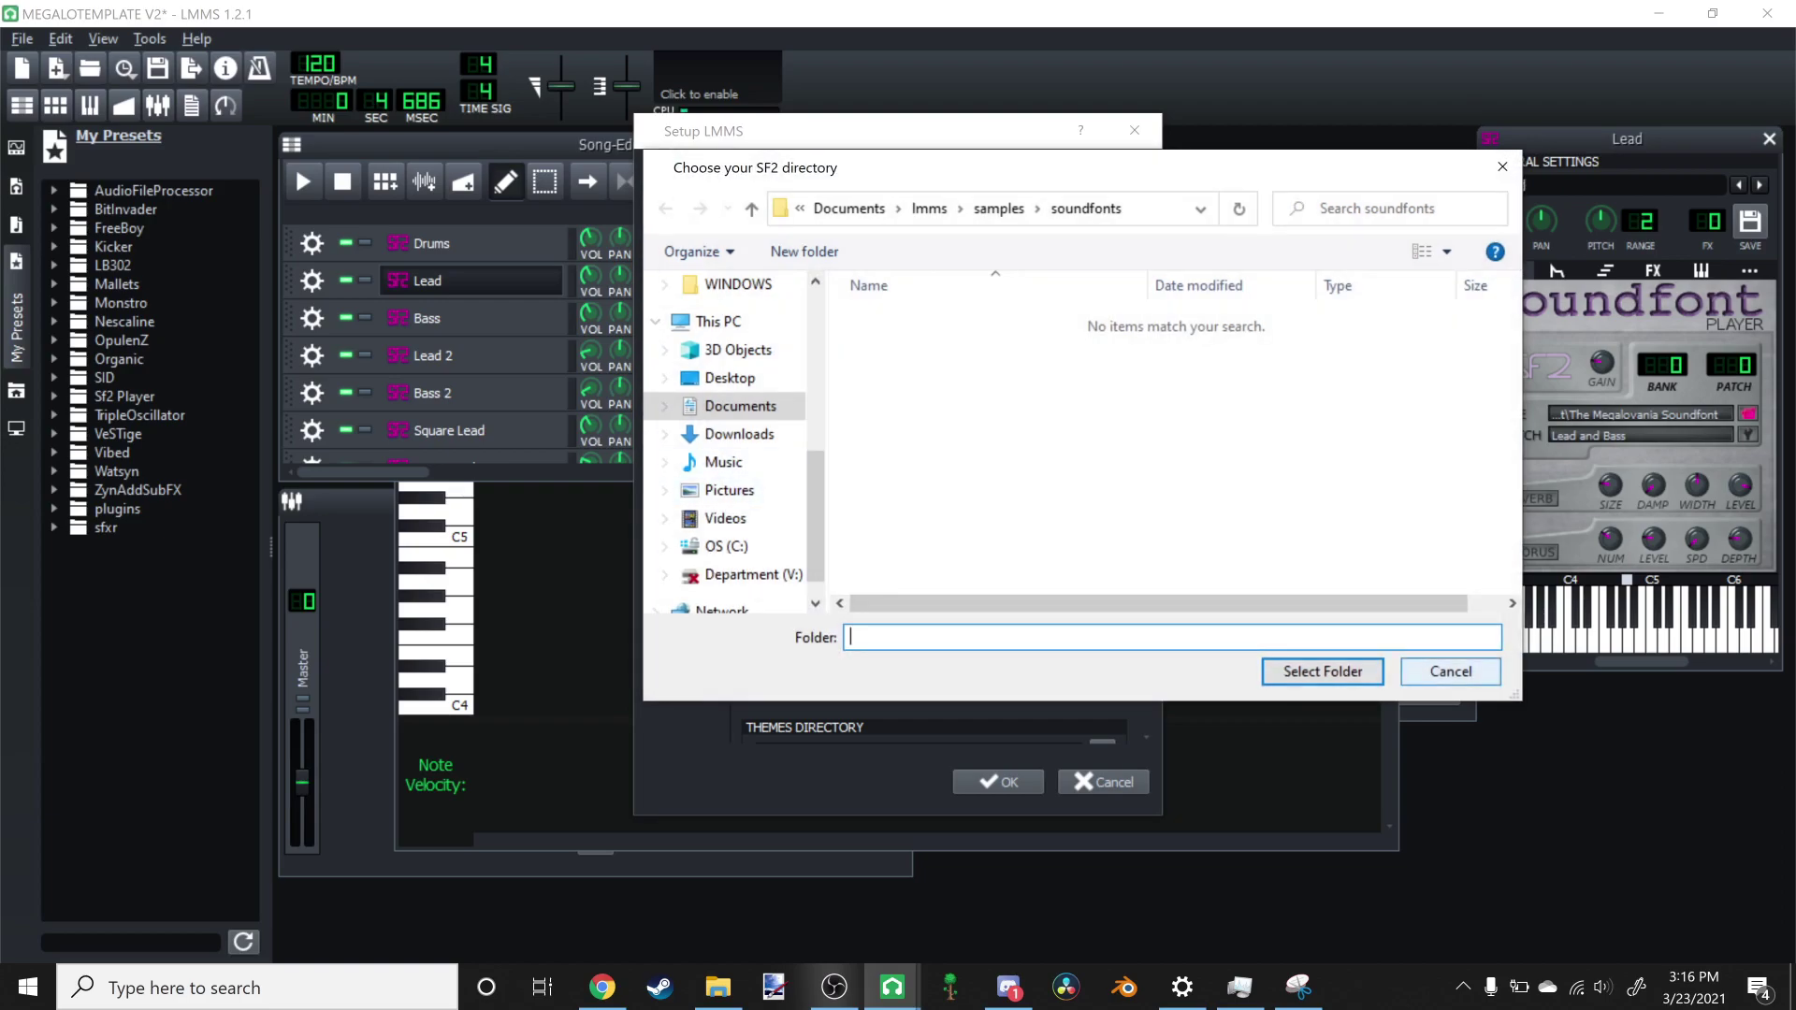
click(1451, 672)
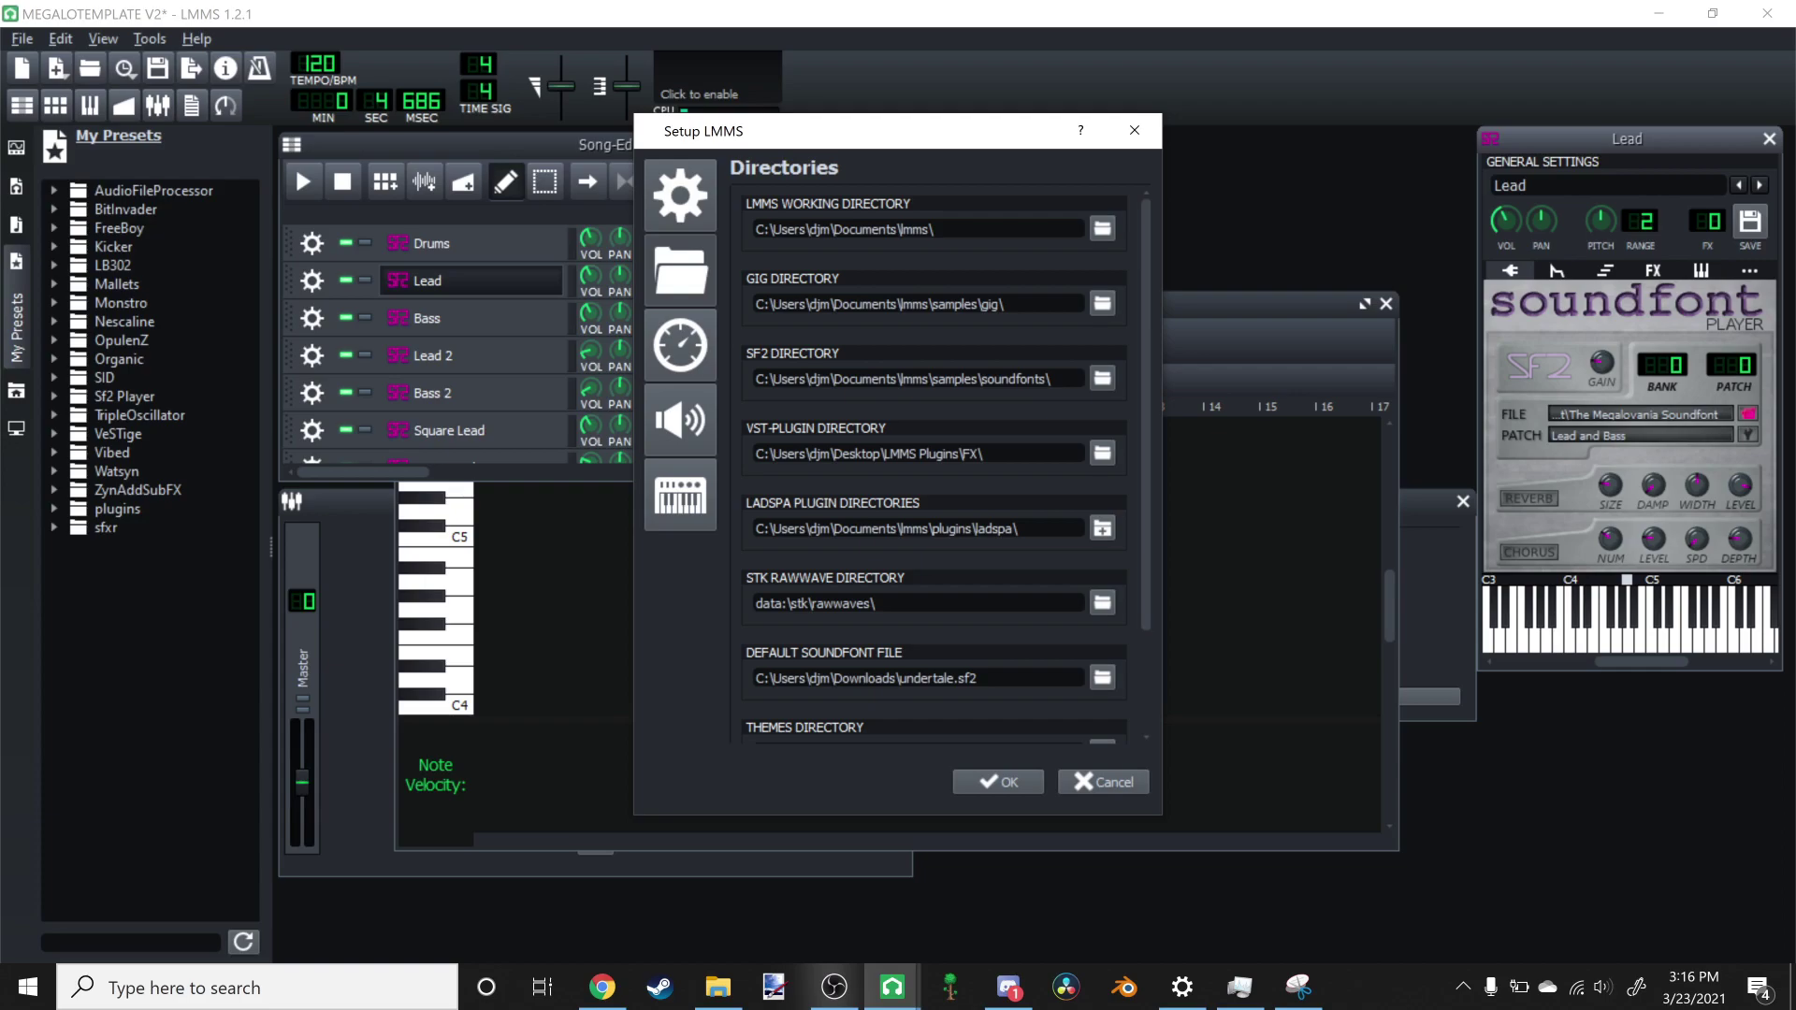
click(1102, 378)
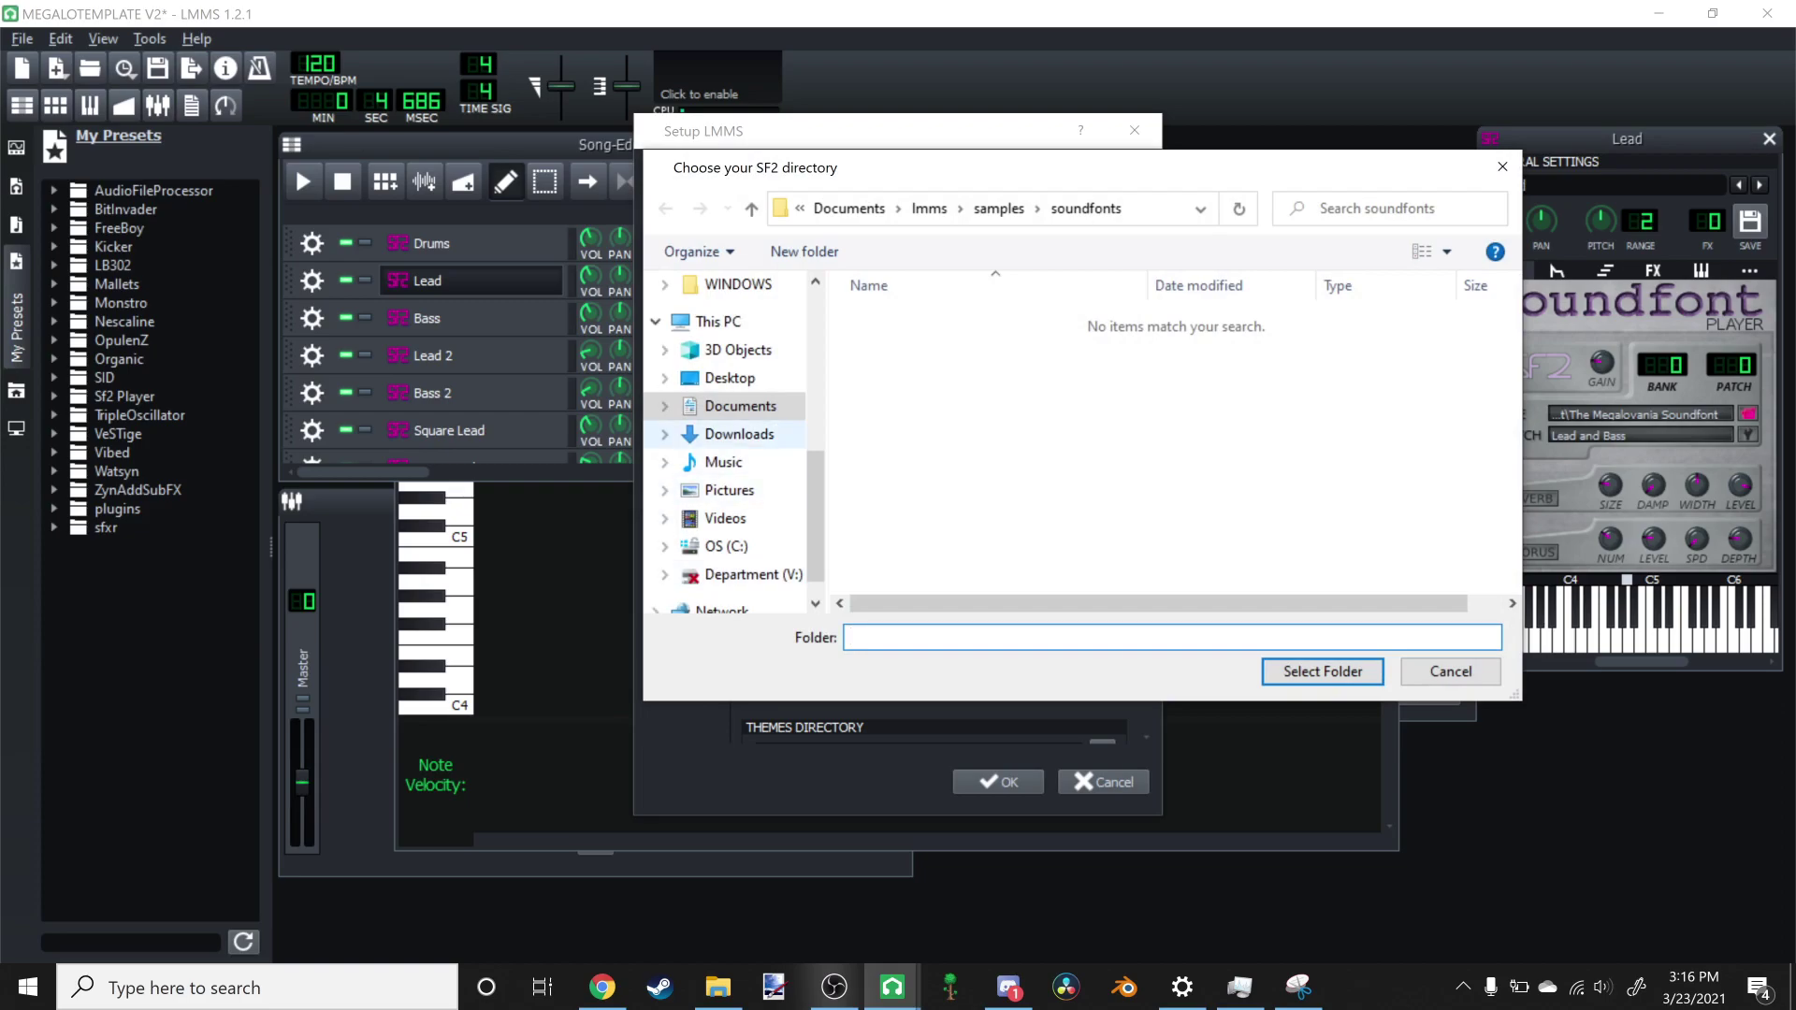
click(739, 433)
scroll(1169, 440, down, 10)
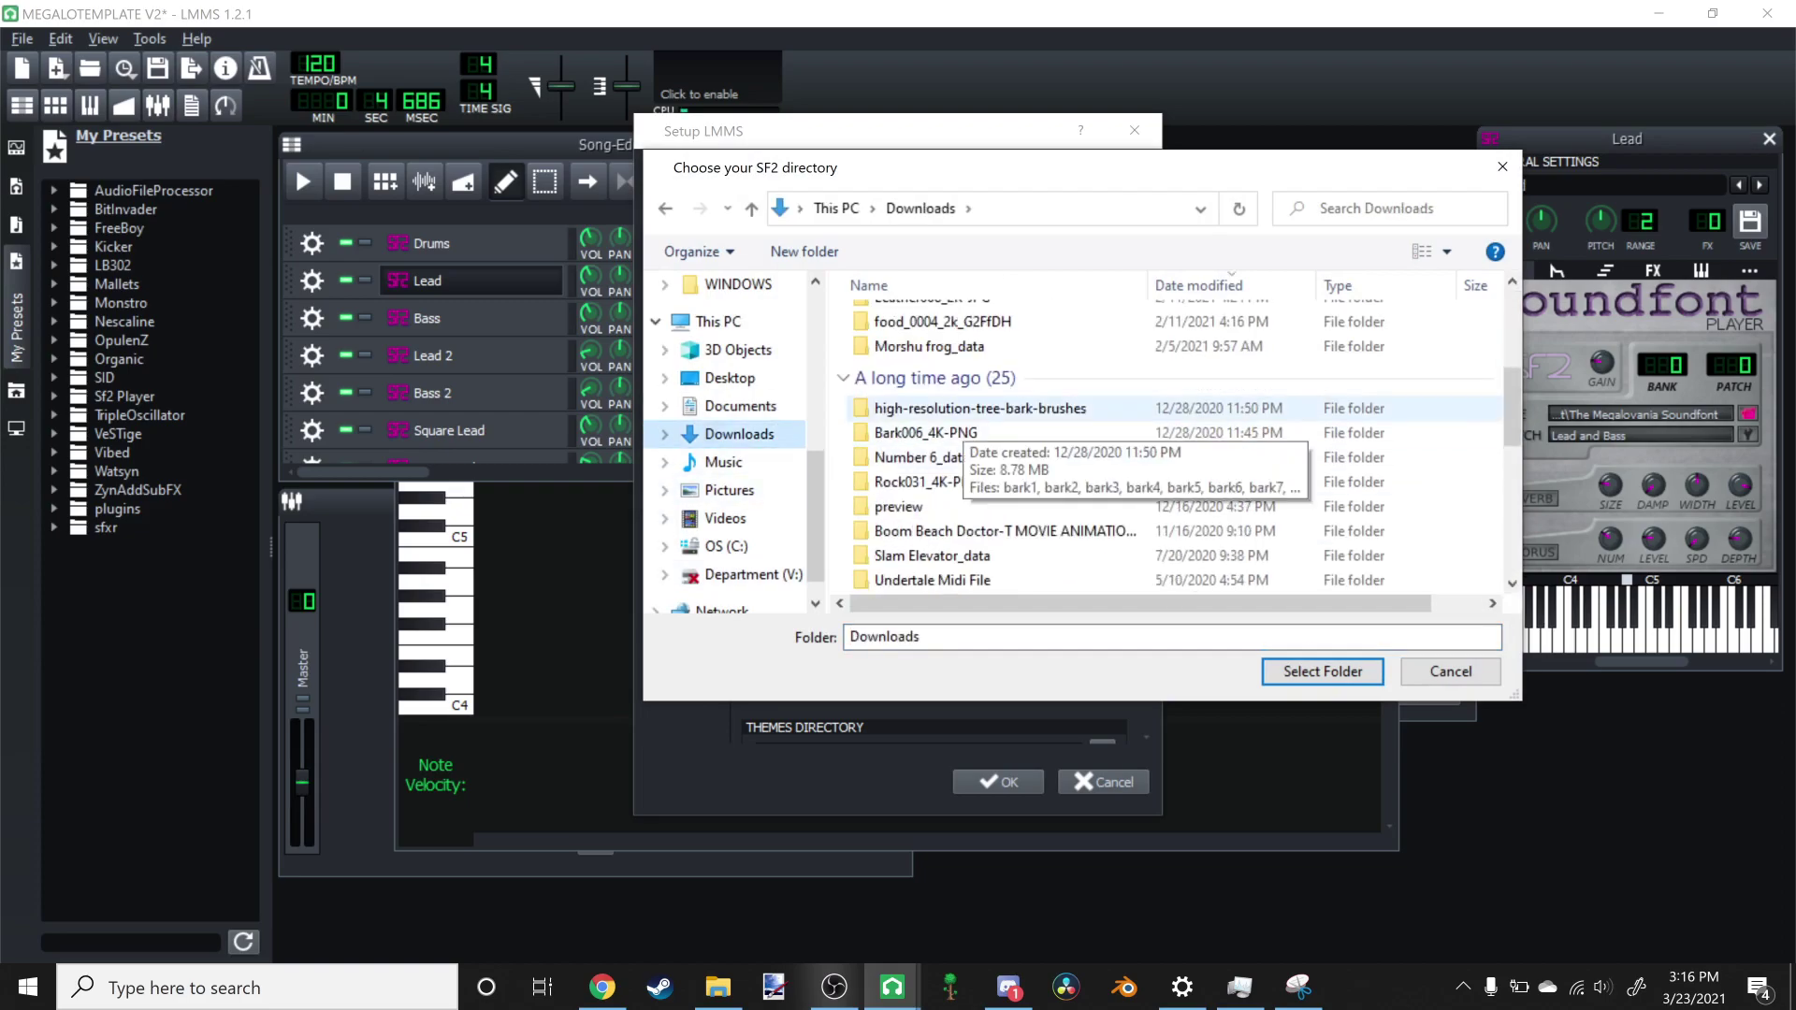
scroll(1104, 505, up, 10)
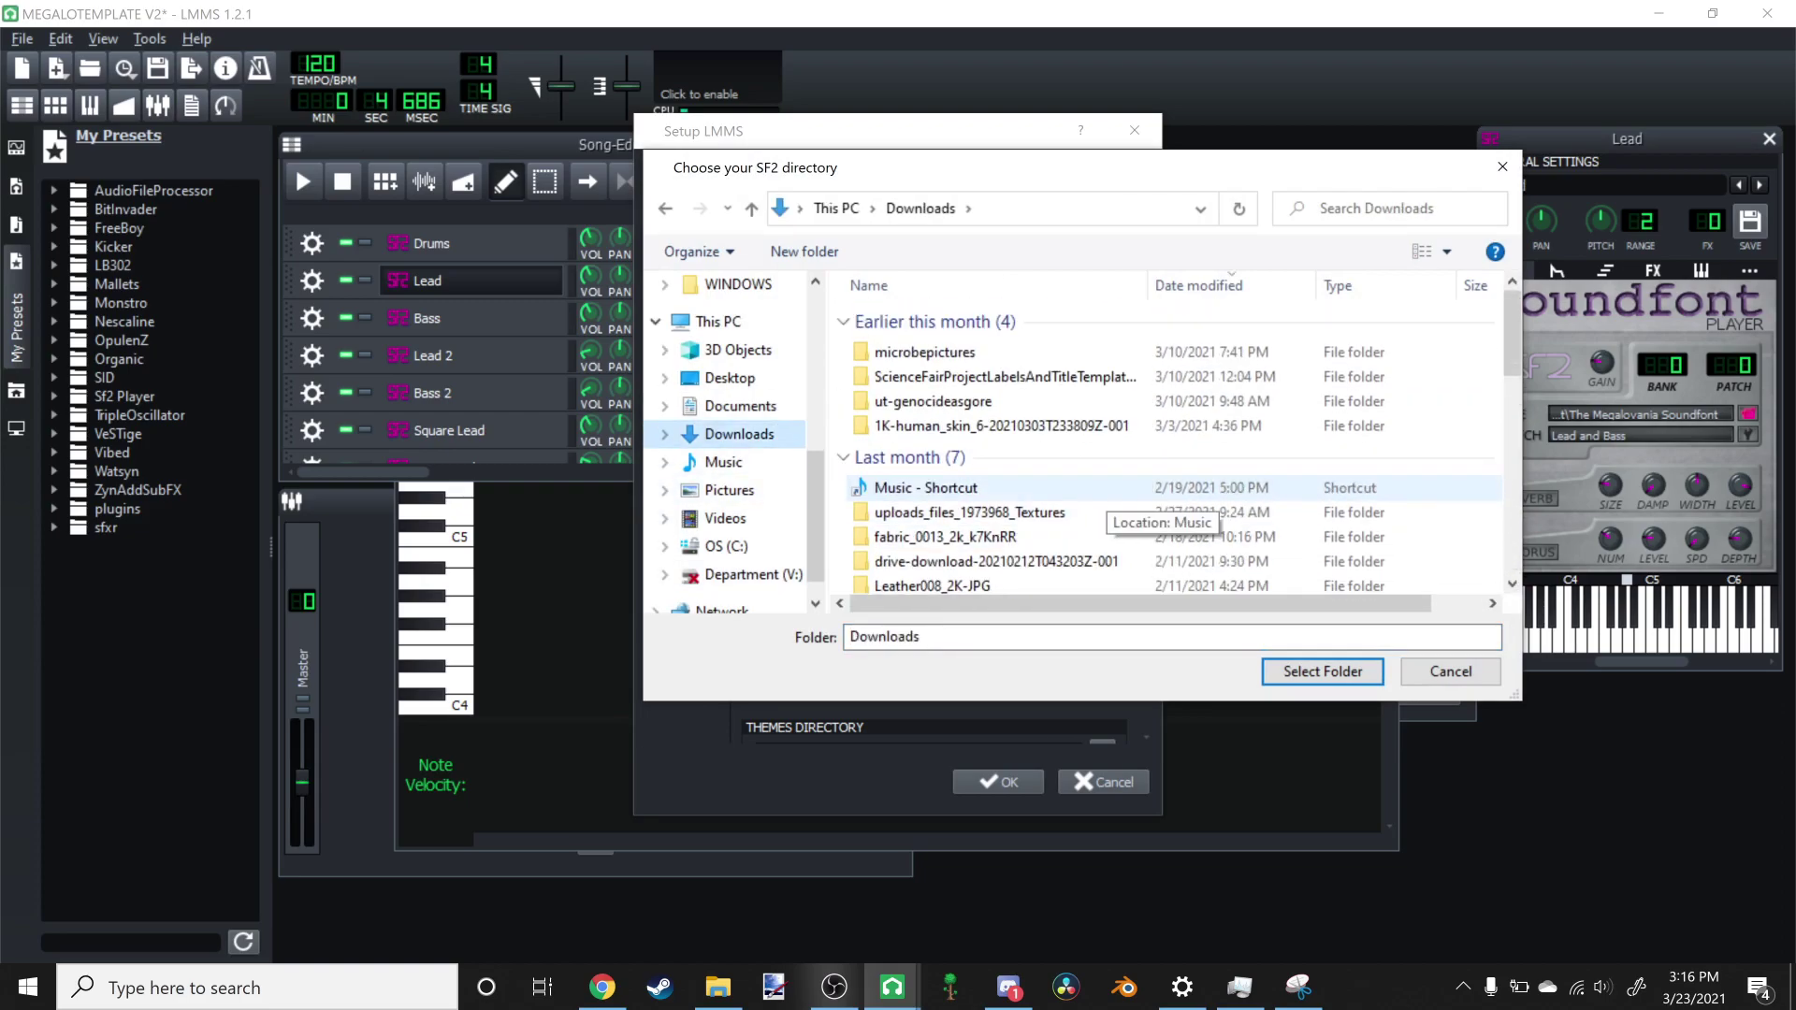
click(1451, 671)
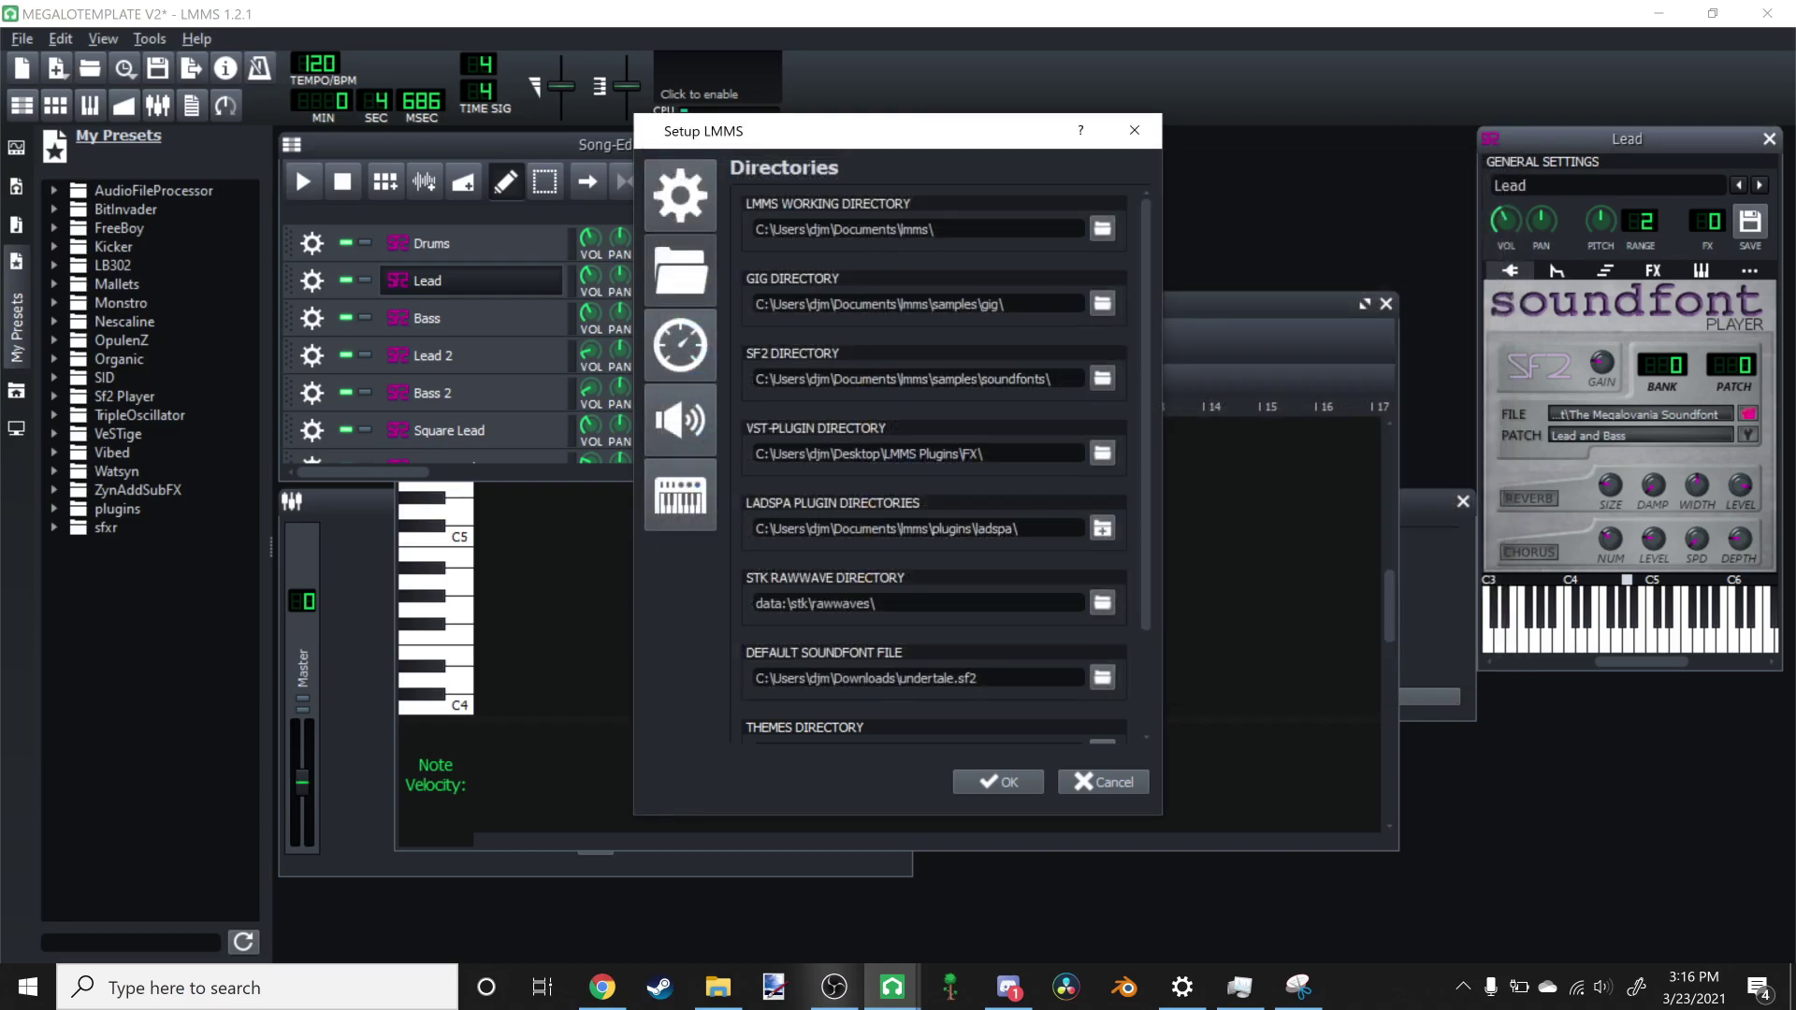
Step: Review the SF2 directory path, accept the setup dialog and dismiss the restart notice
drag(1054, 379, 754, 379)
click(841, 405)
click(998, 782)
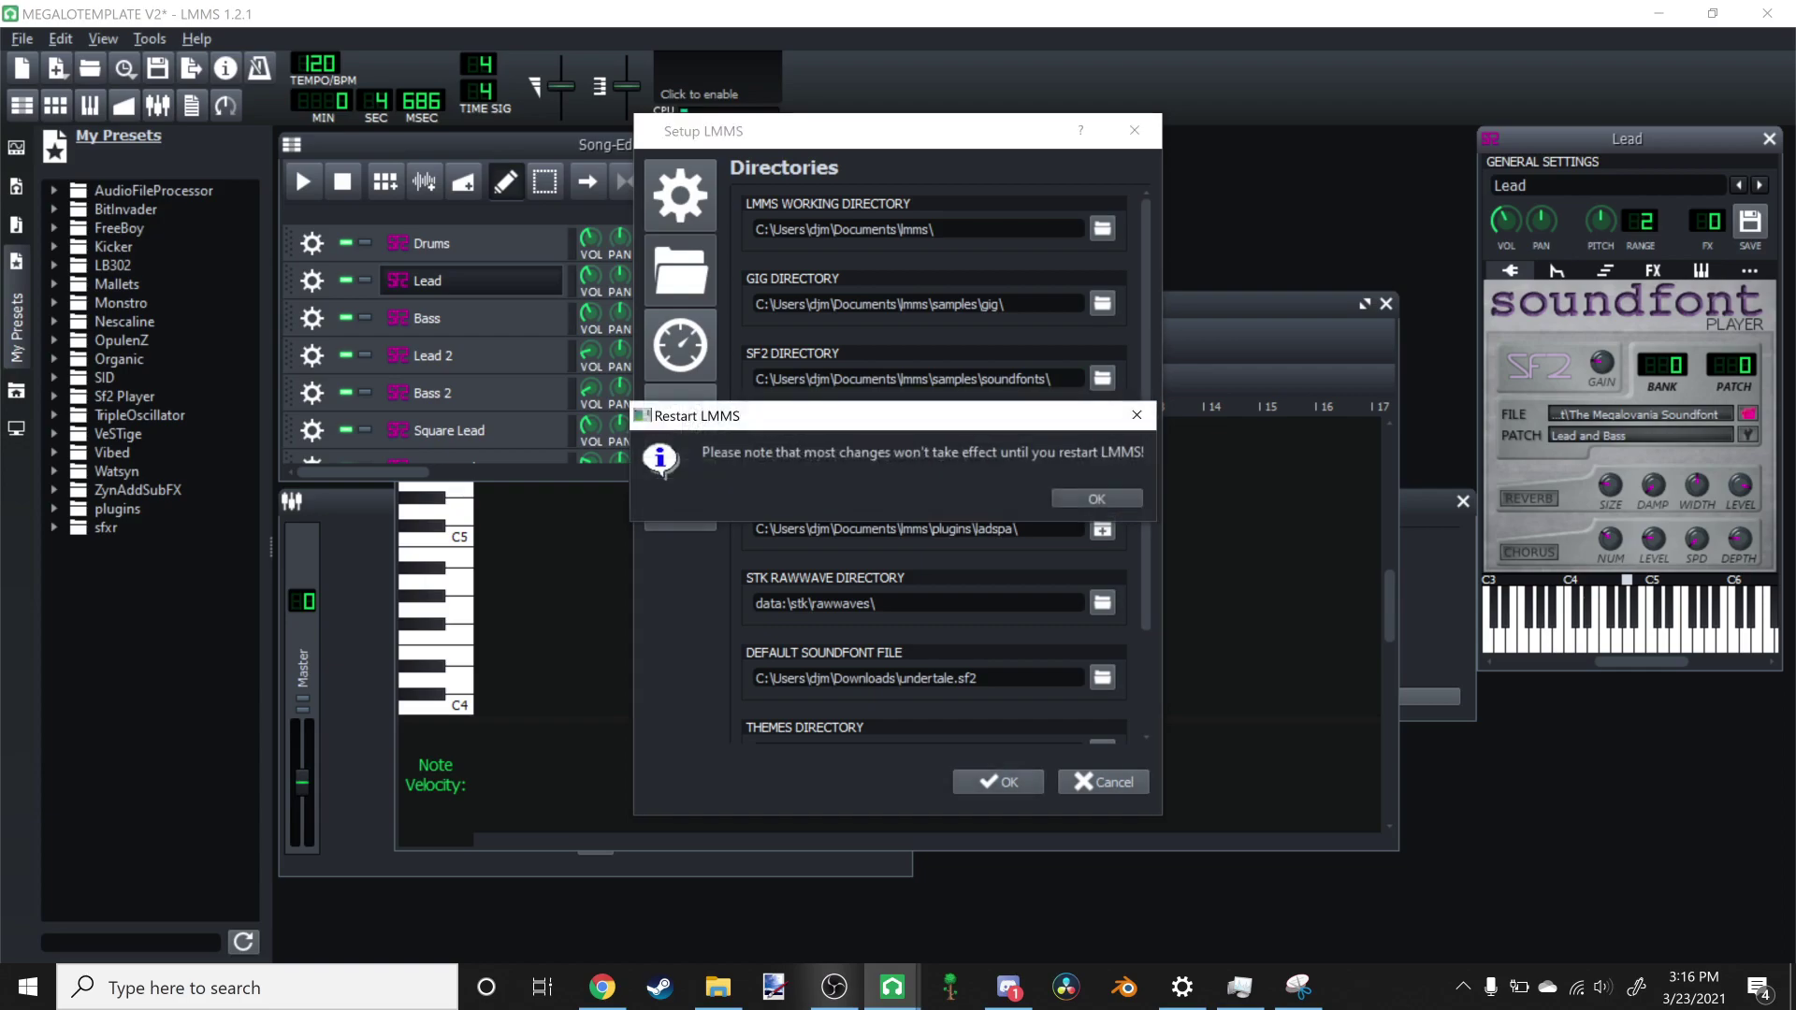
key(Return)
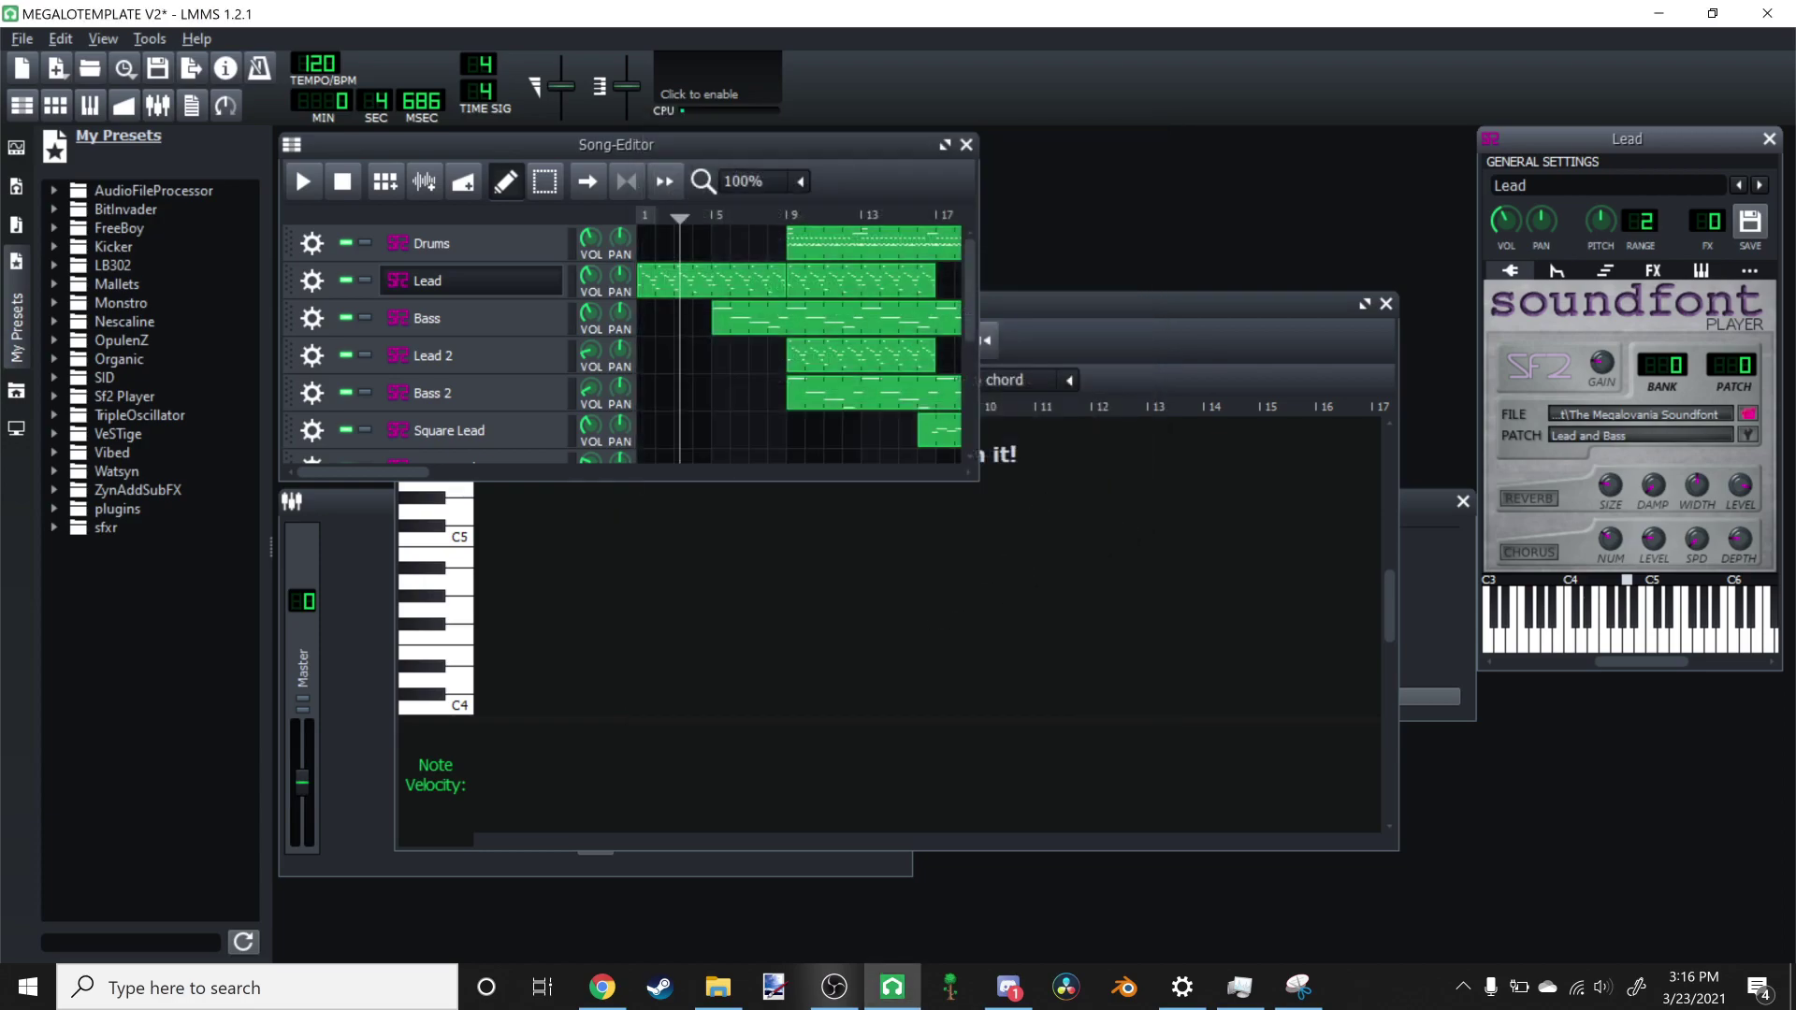
Step: Move the Lead track's instrument window next to the Song-Editor, then close and reopen it from the track
drag(1628, 139, 1216, 180)
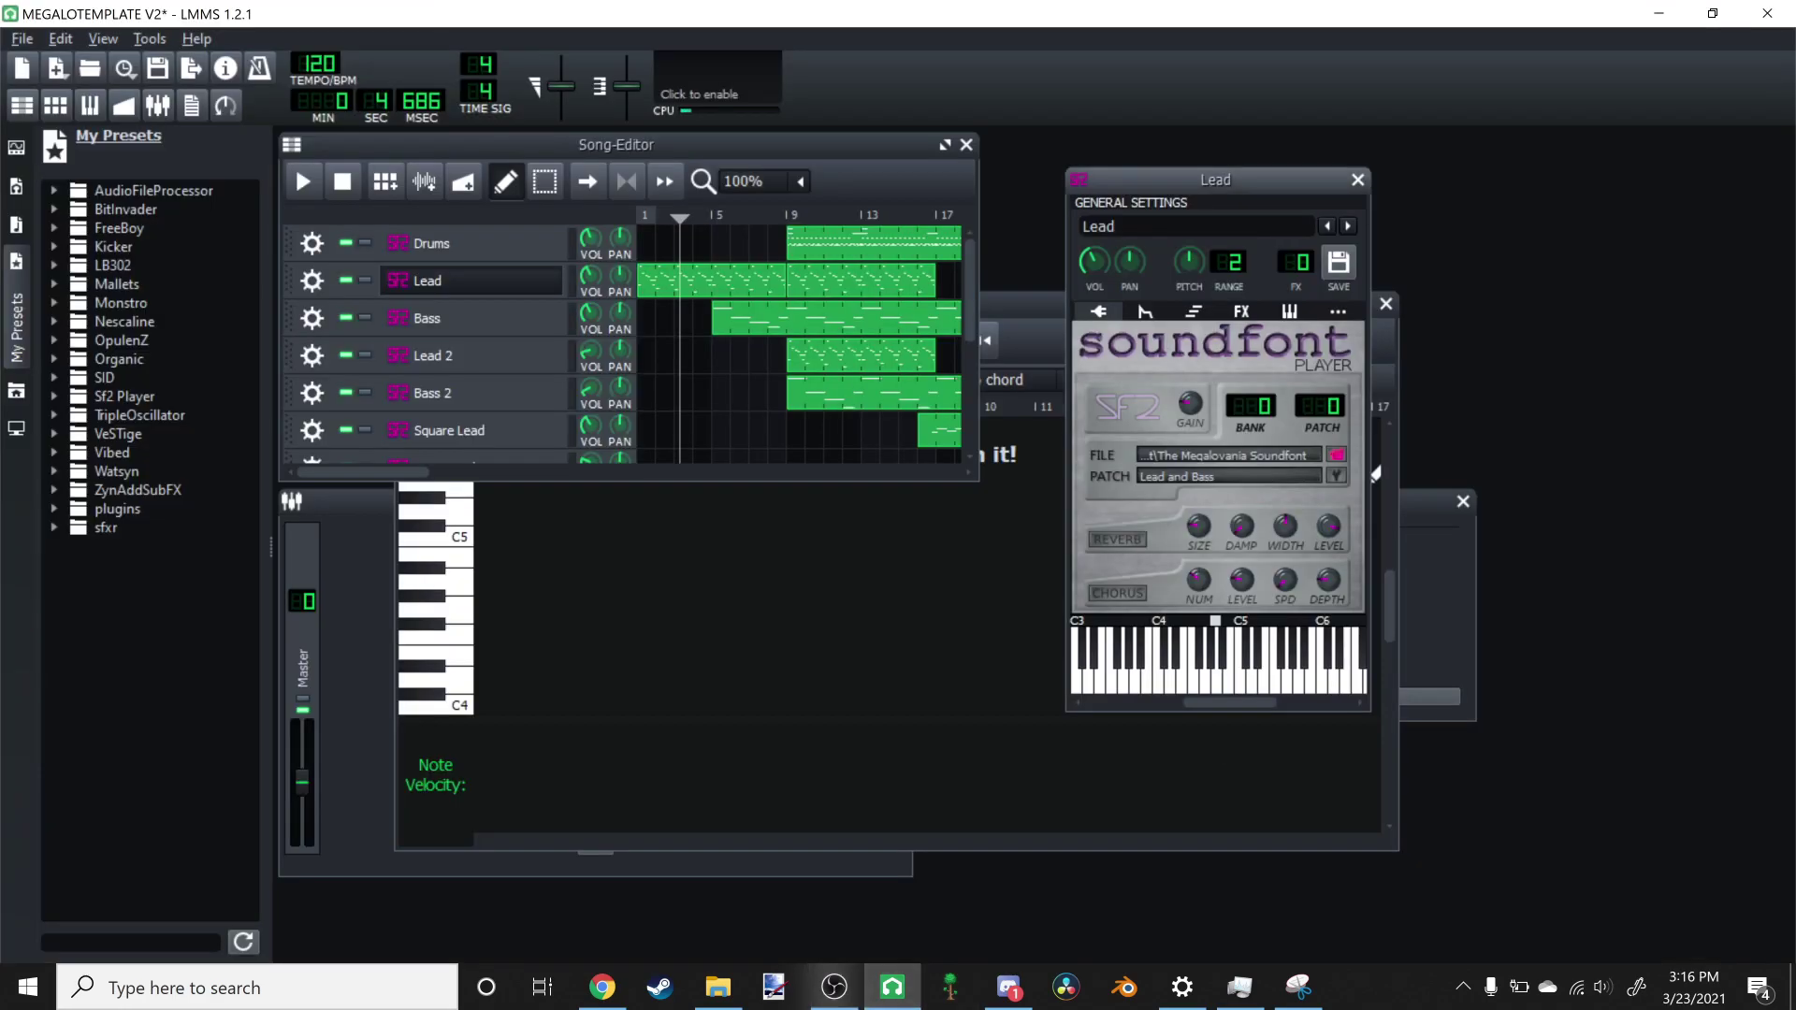
click(1358, 180)
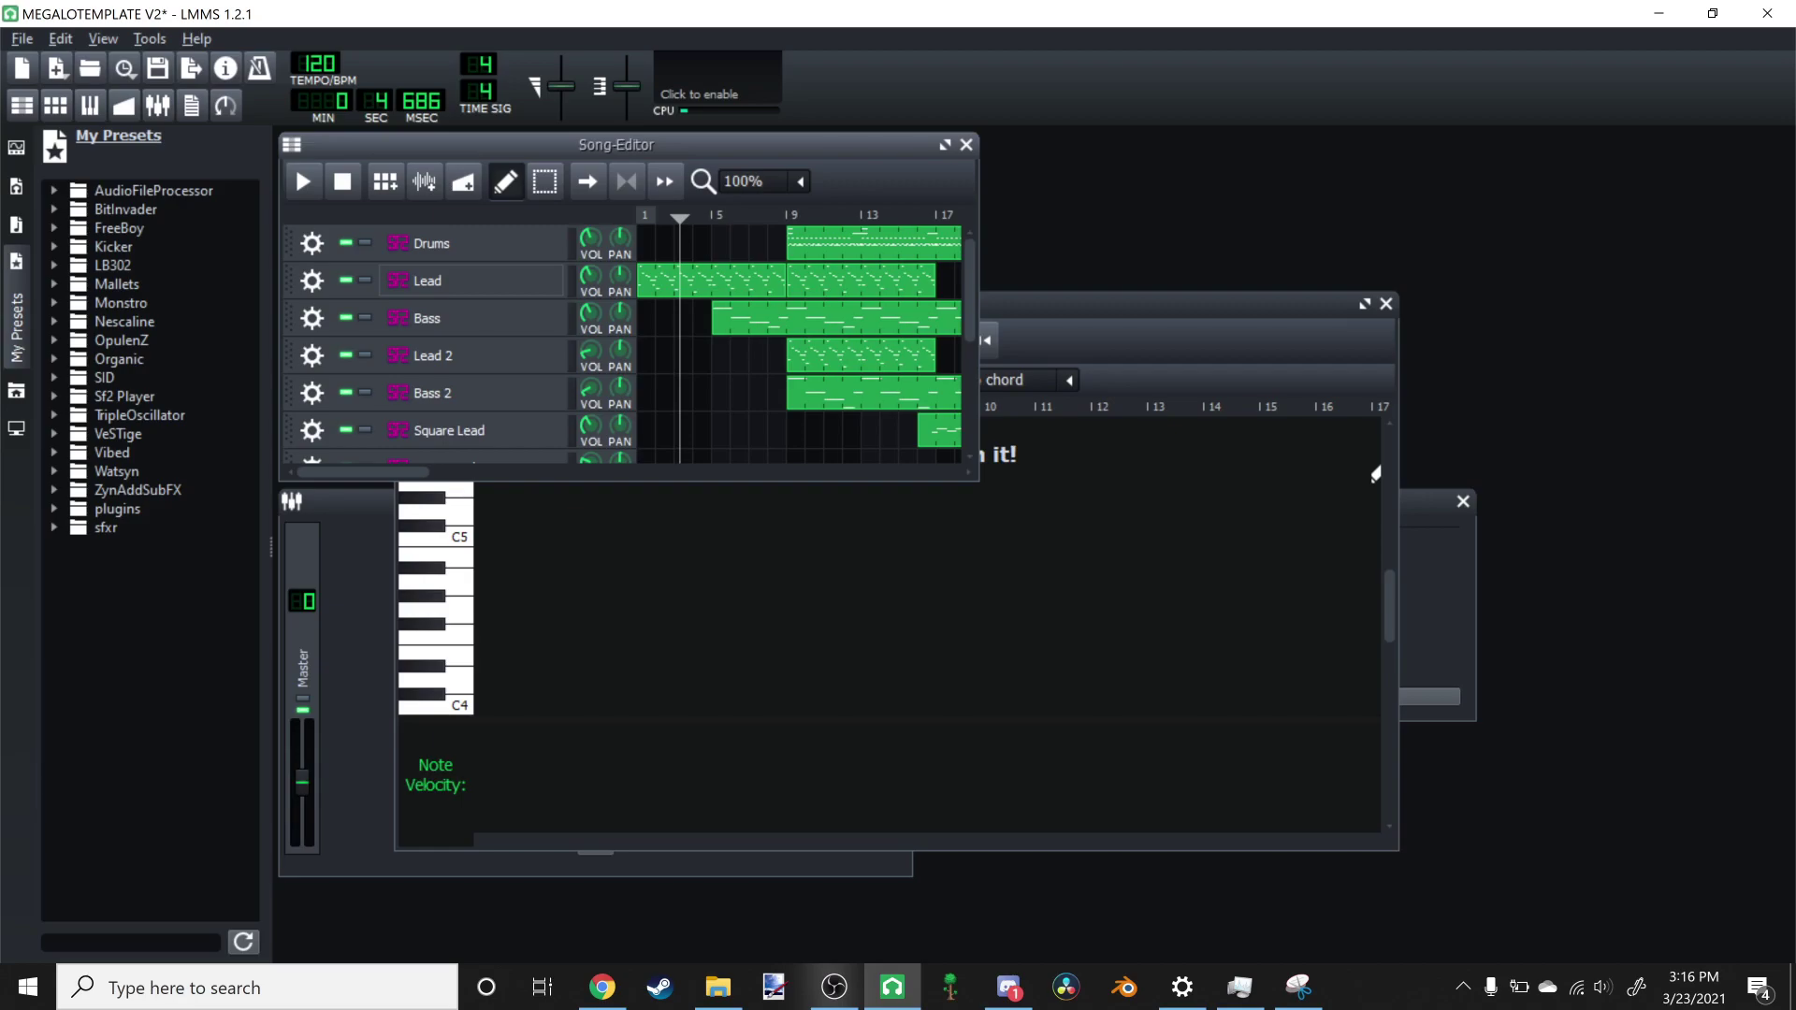
click(470, 281)
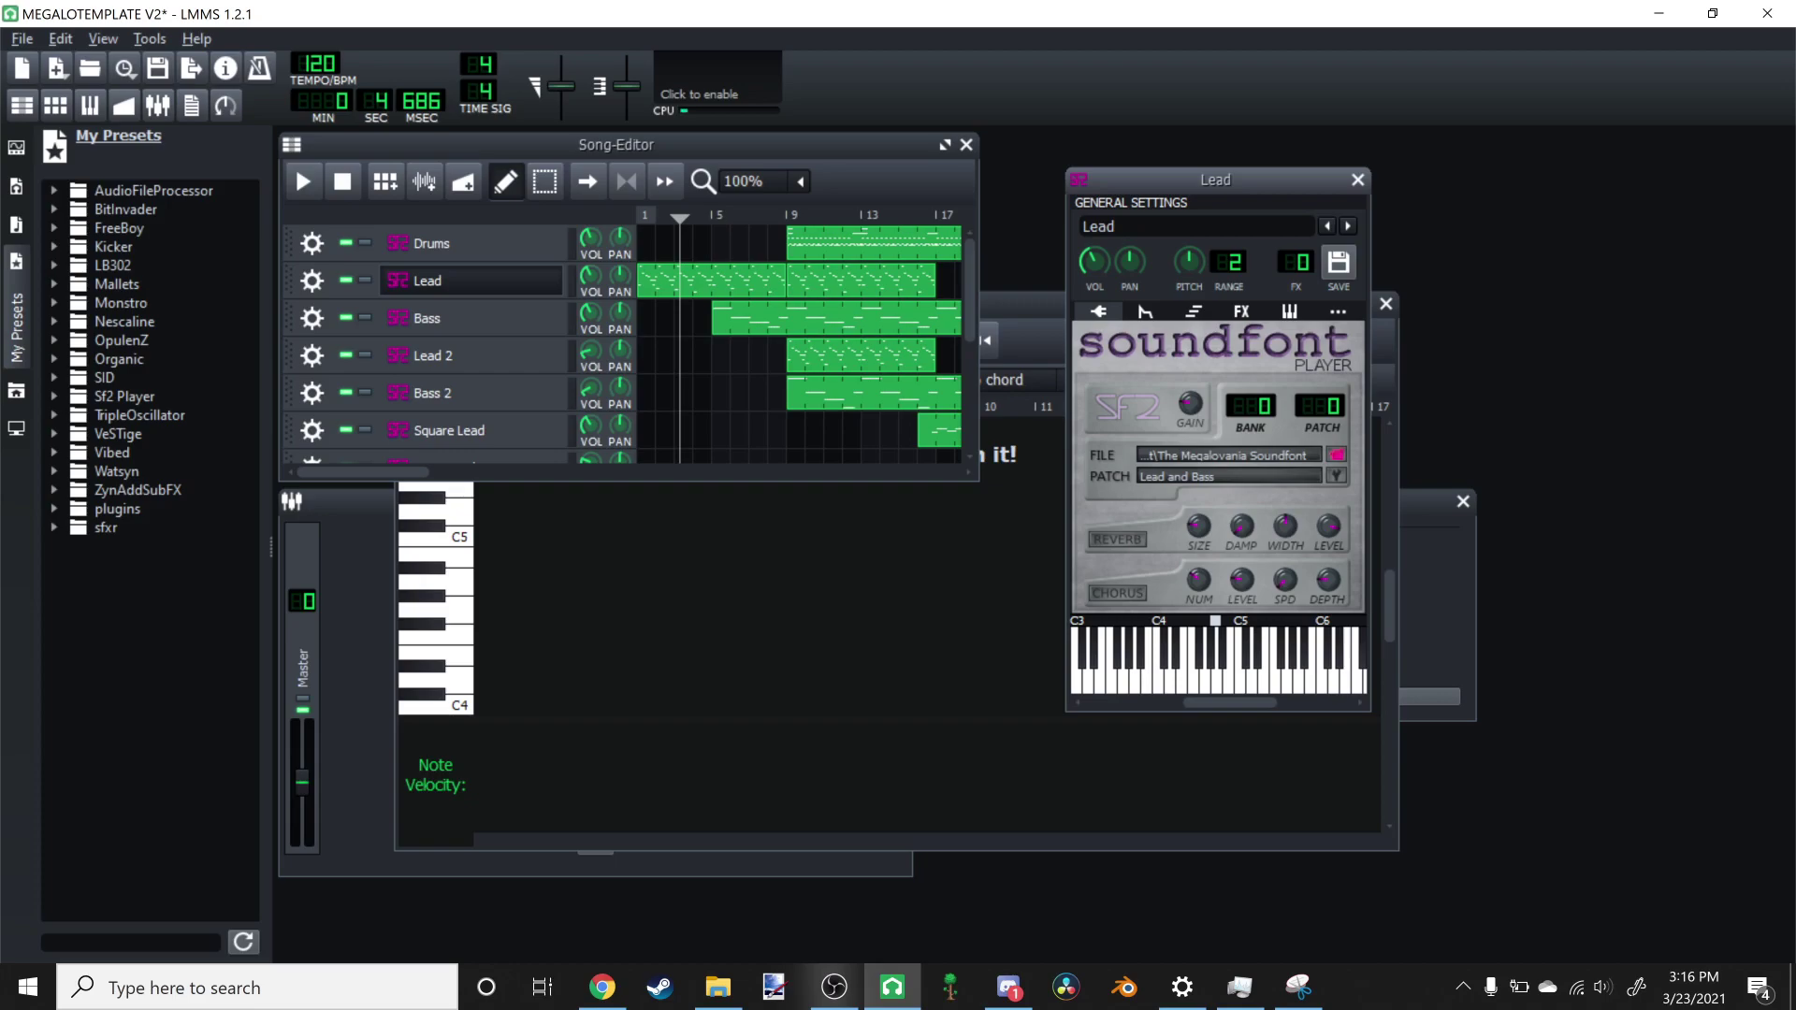
click(1358, 179)
click(471, 281)
Step: Open the Lead track's soundfont file chooser and look through the computer, desktop, Music and Downloads locations for SF2 files
click(1337, 454)
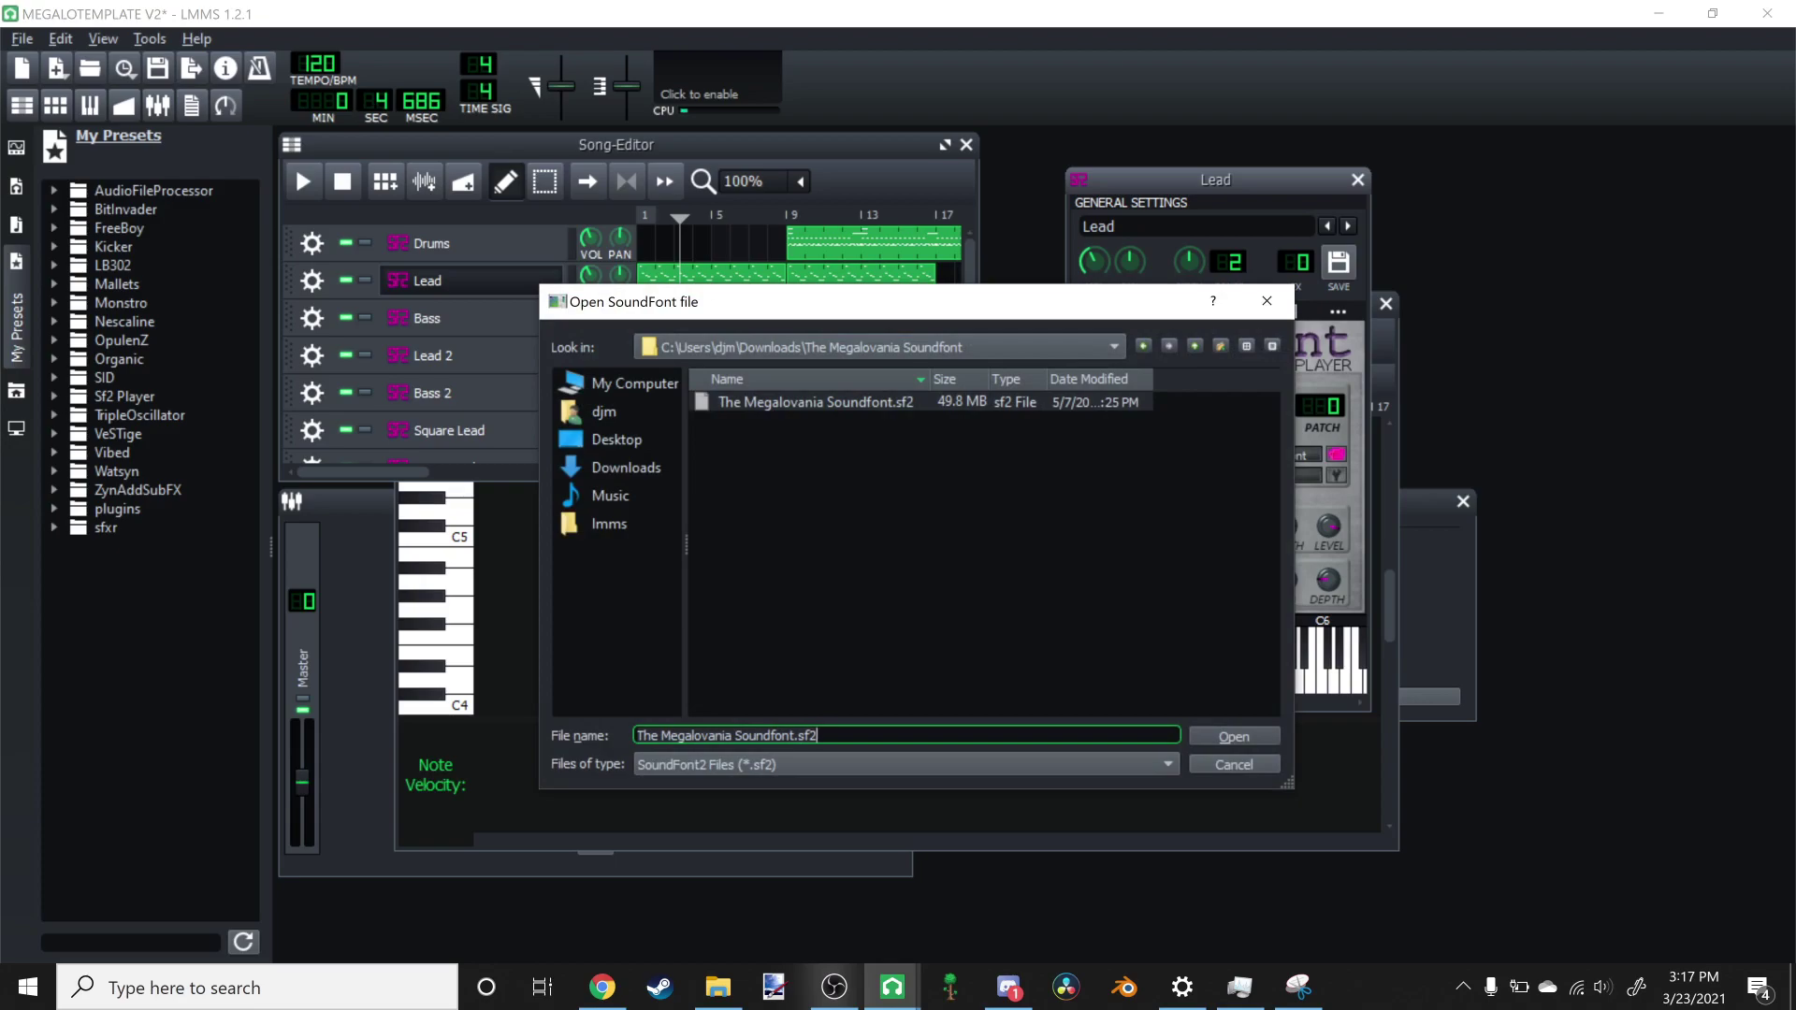
click(626, 468)
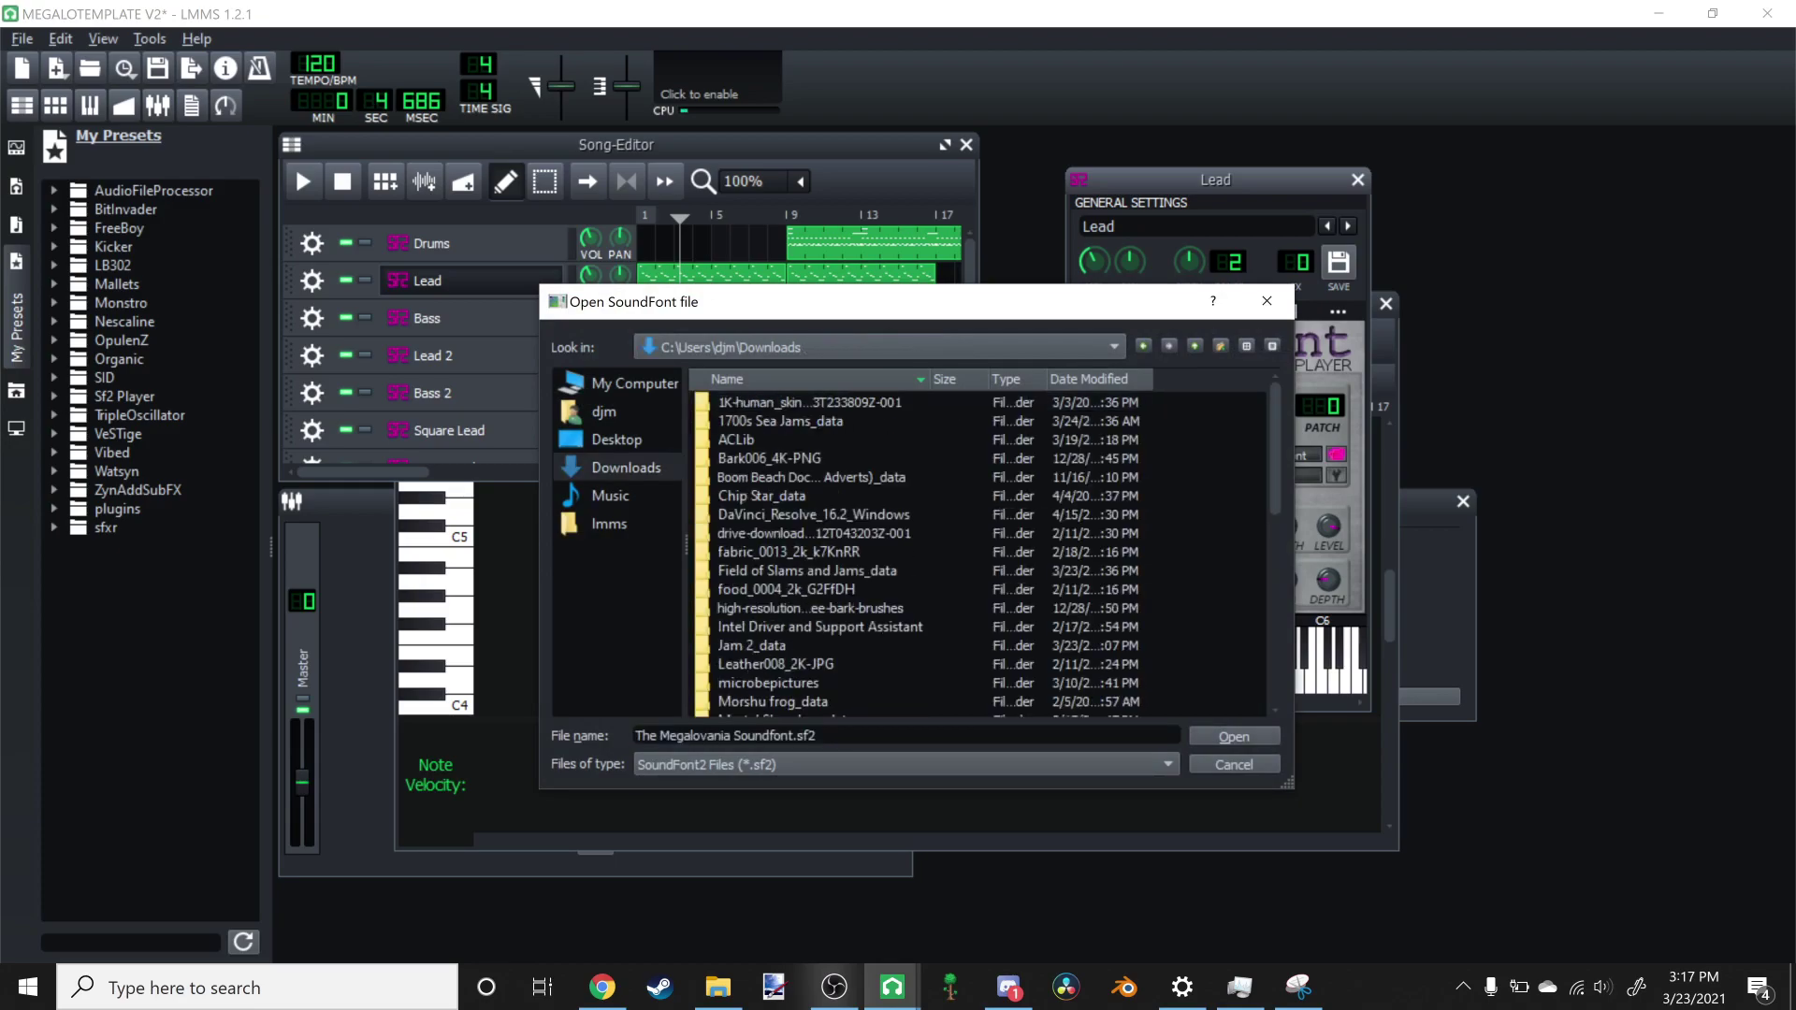
click(634, 383)
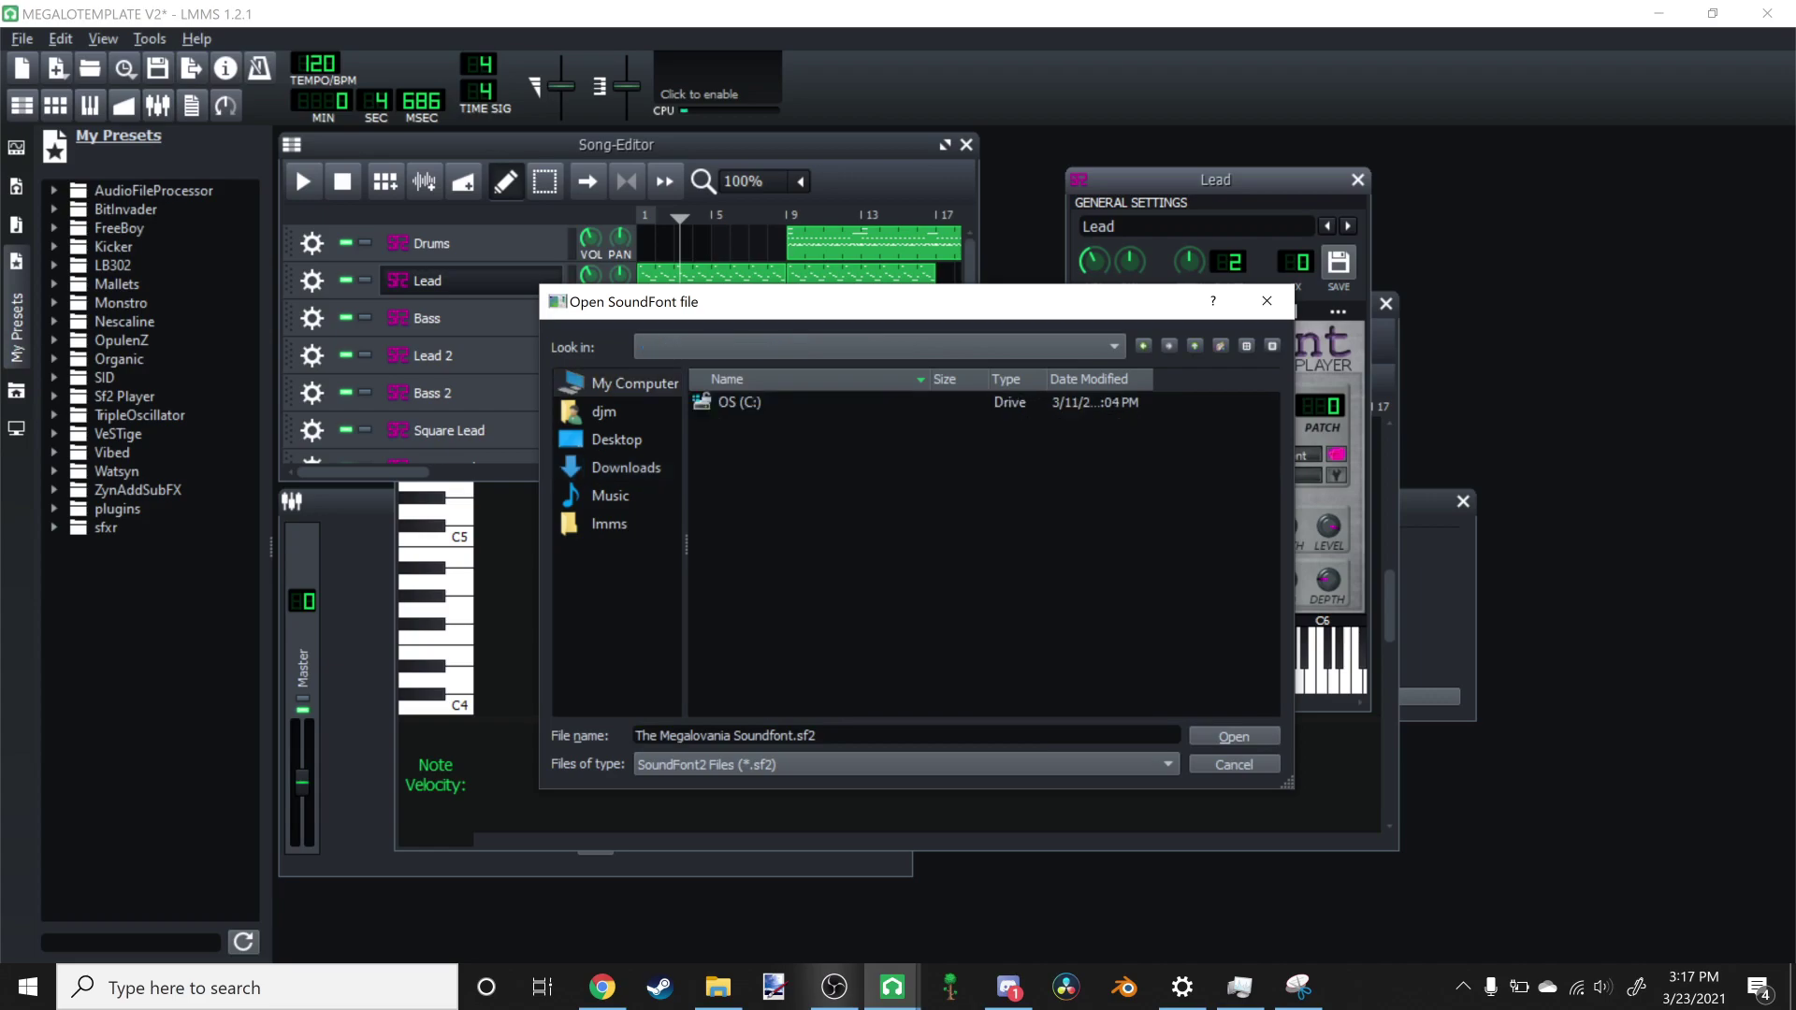
click(617, 440)
click(626, 467)
click(610, 496)
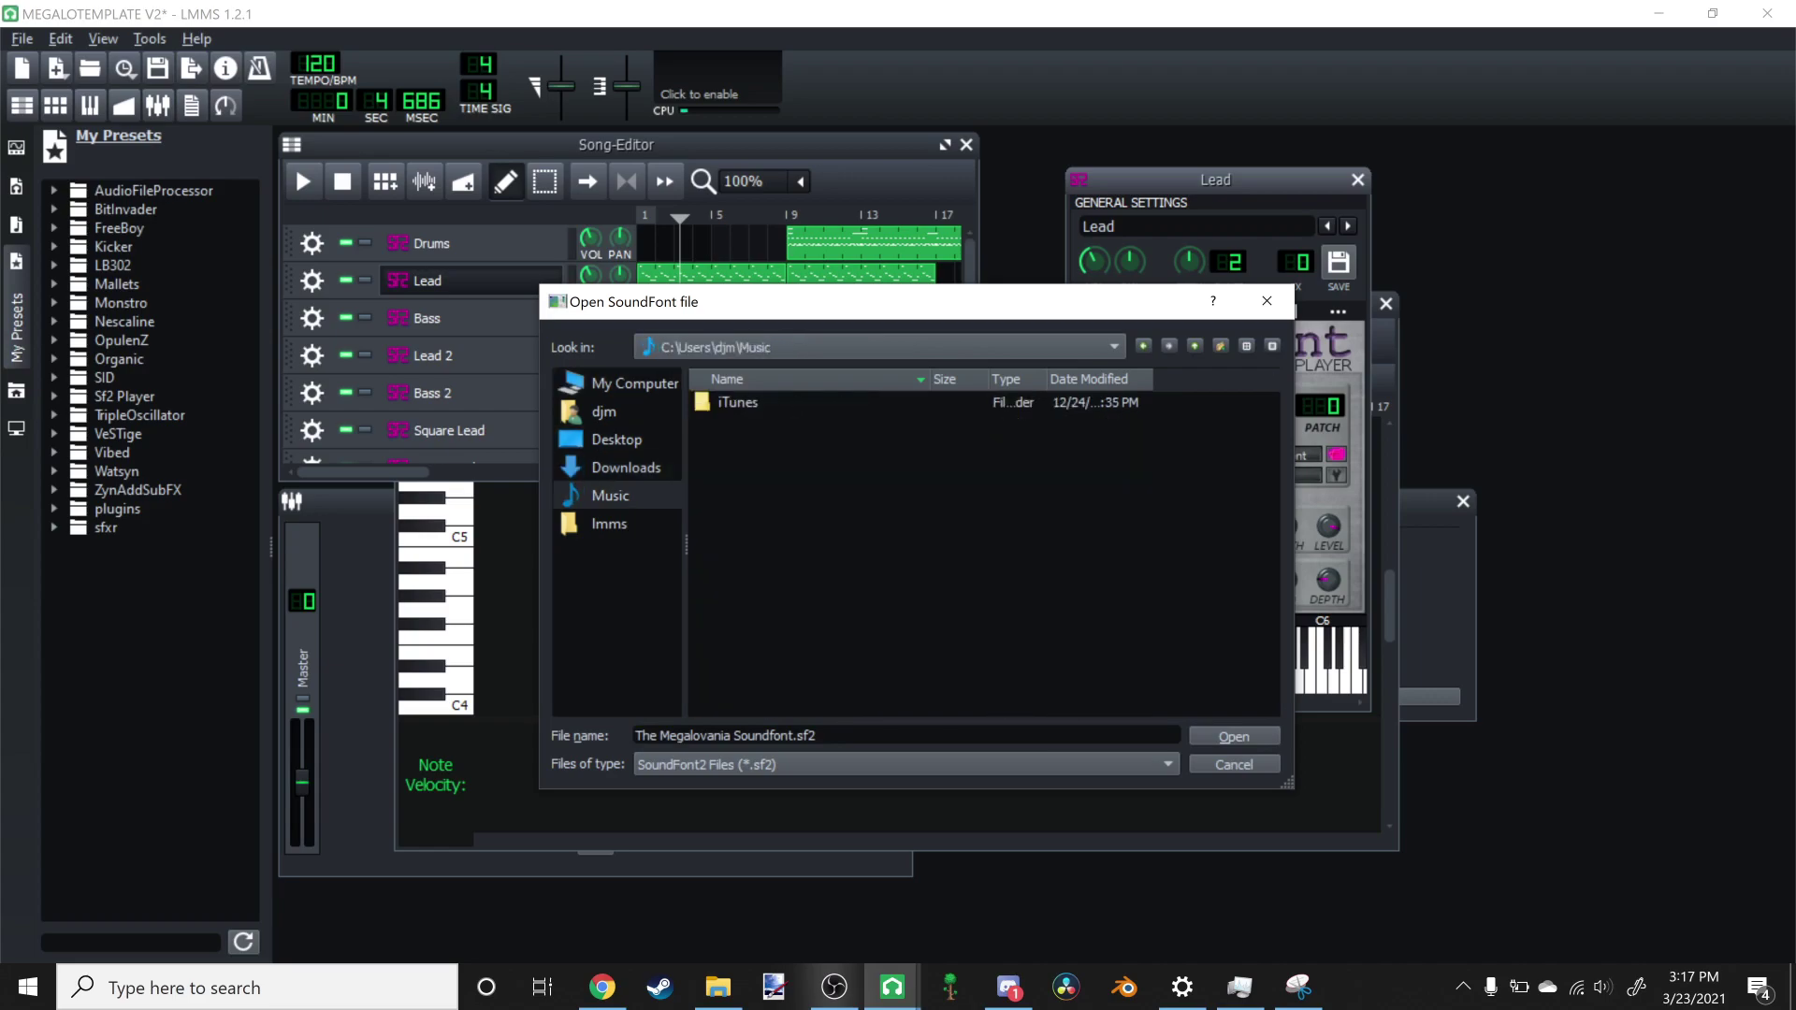
click(626, 468)
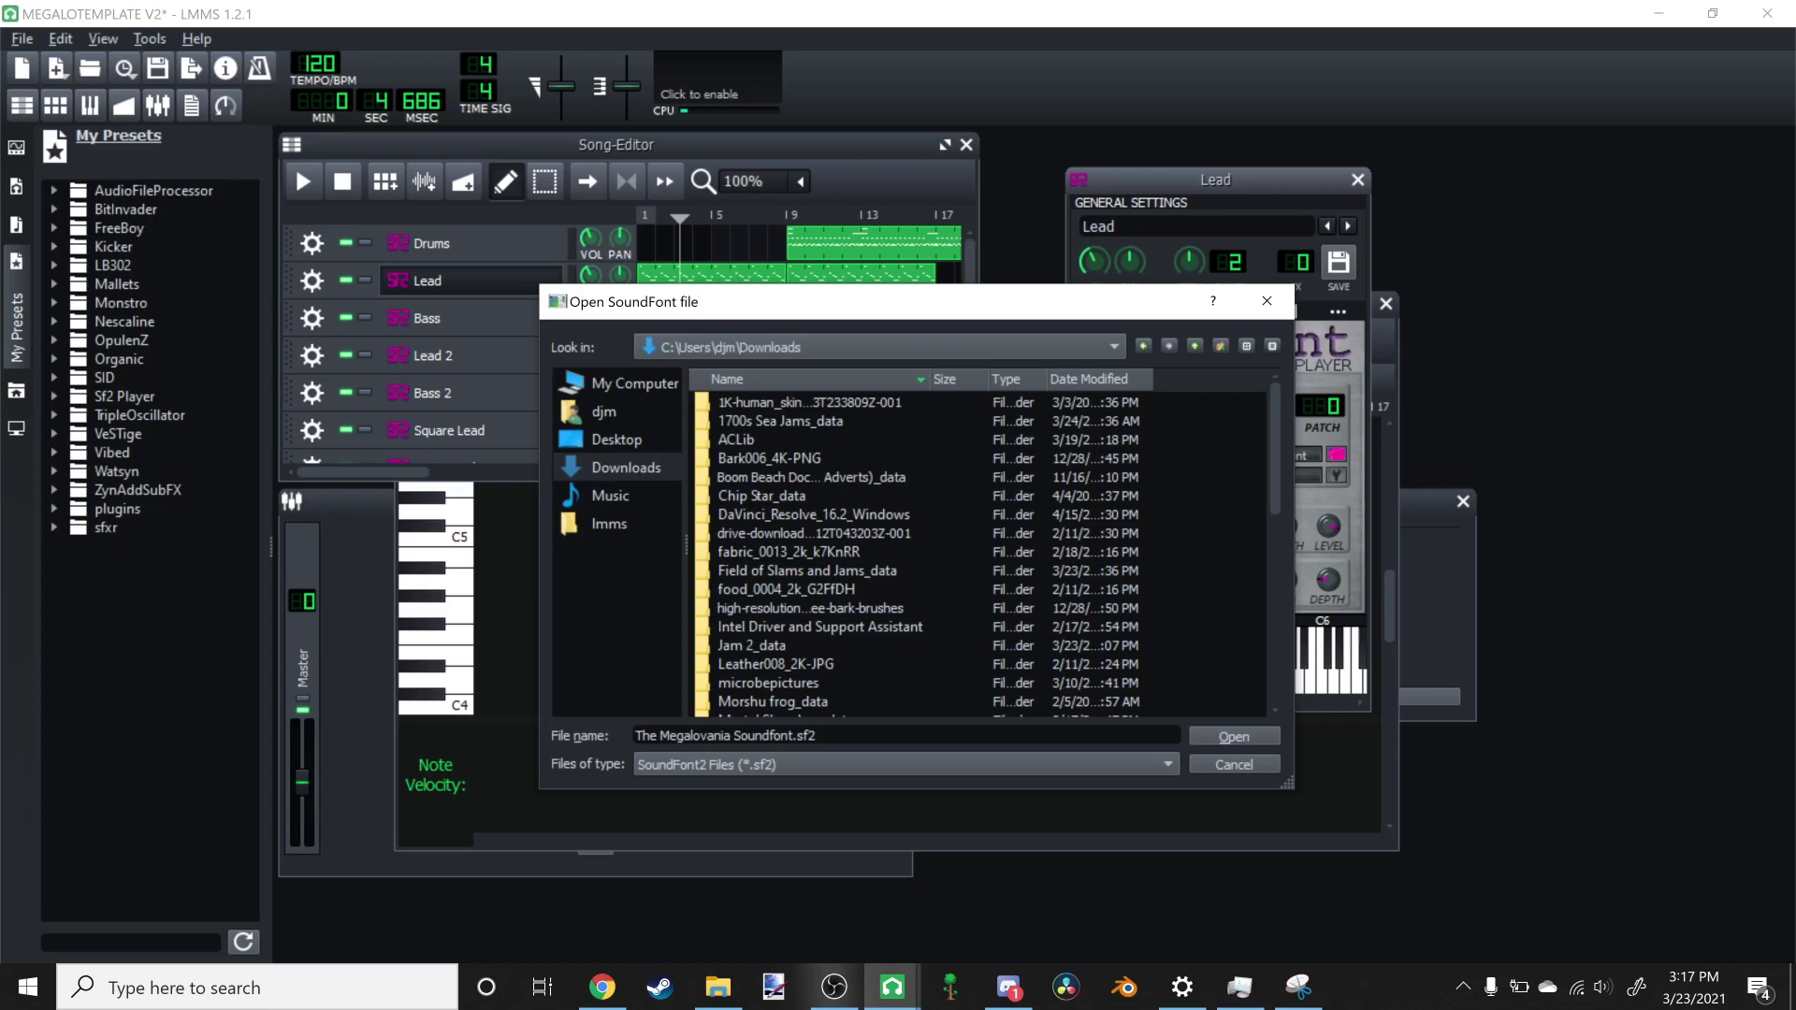
scroll(982, 552, down, 12)
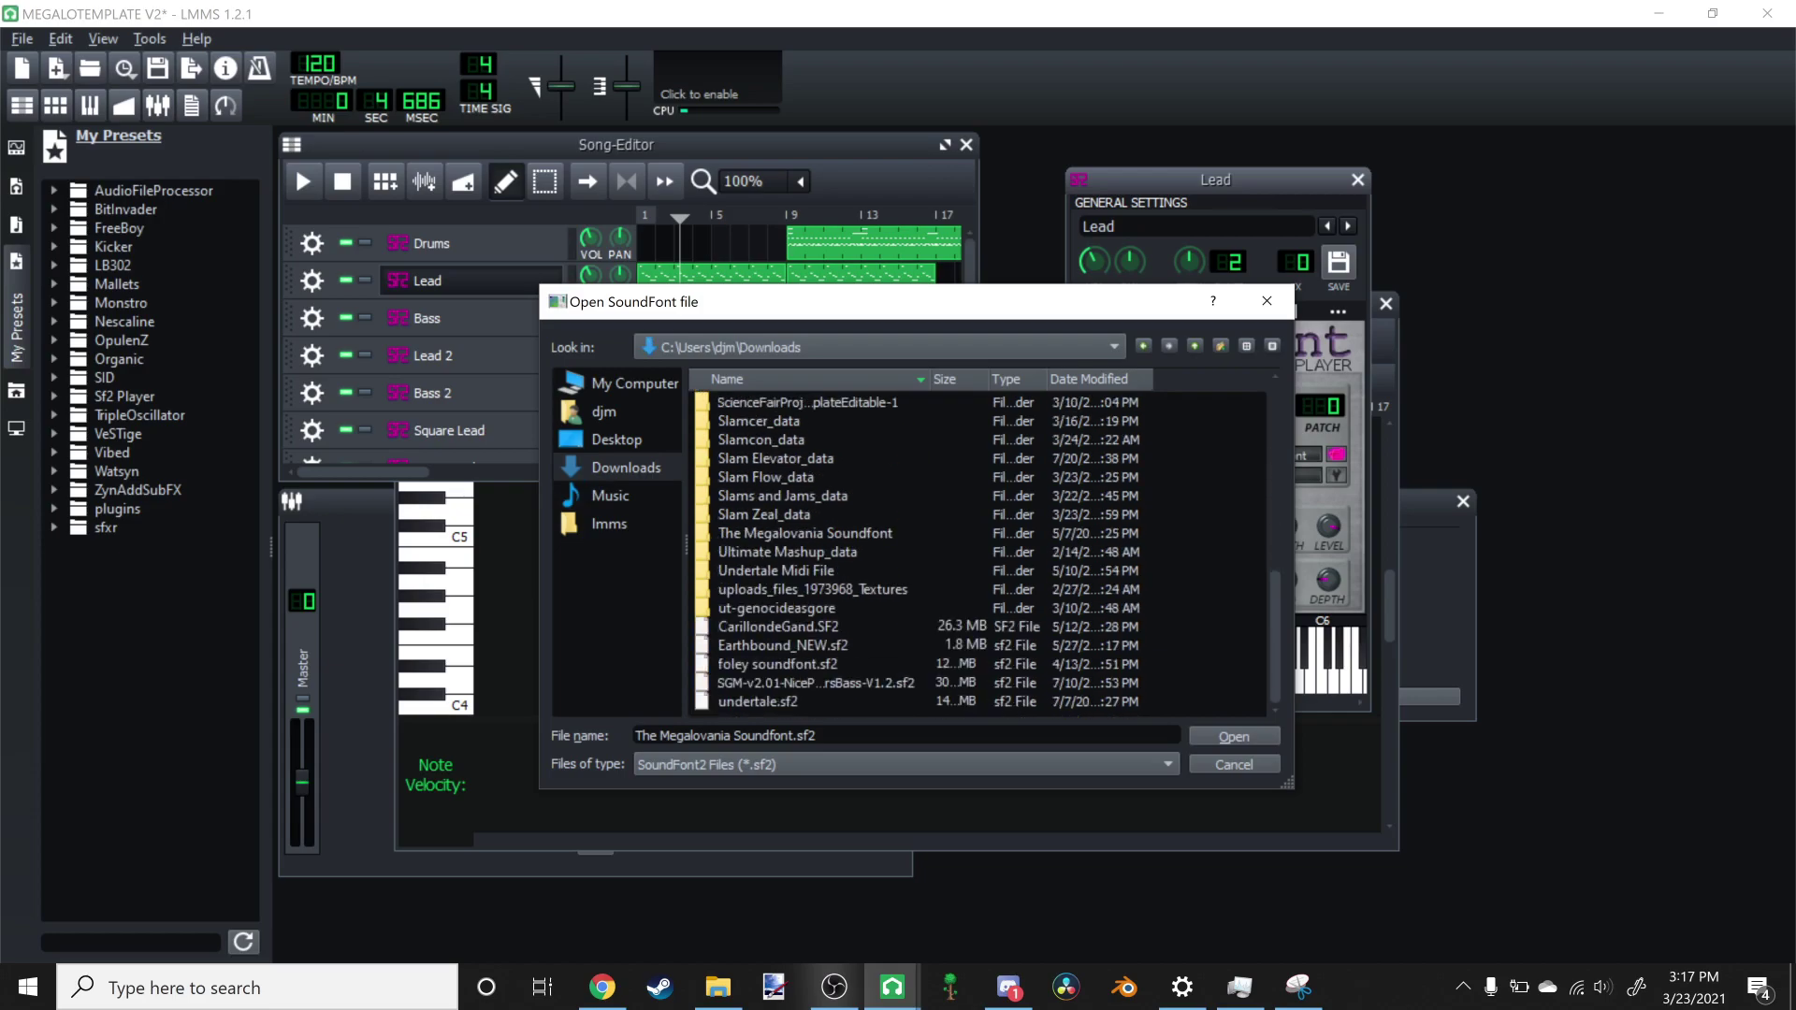
click(758, 702)
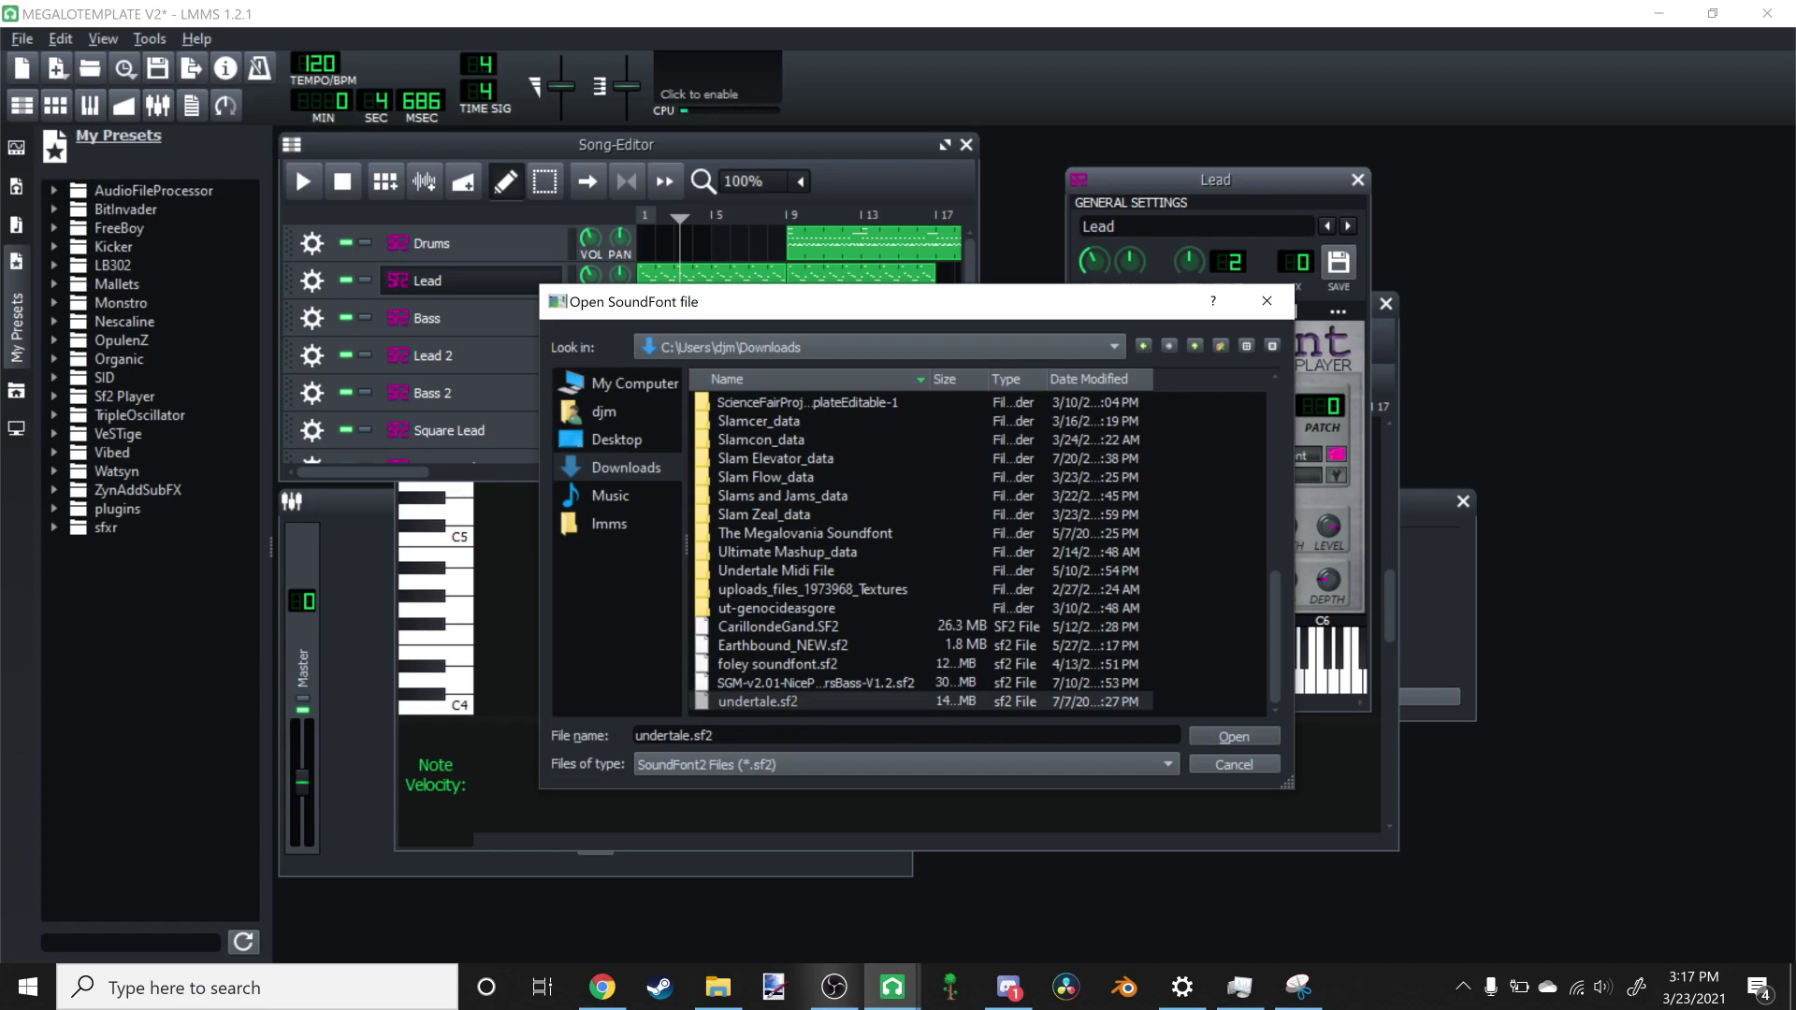
scroll(982, 552, up, 1)
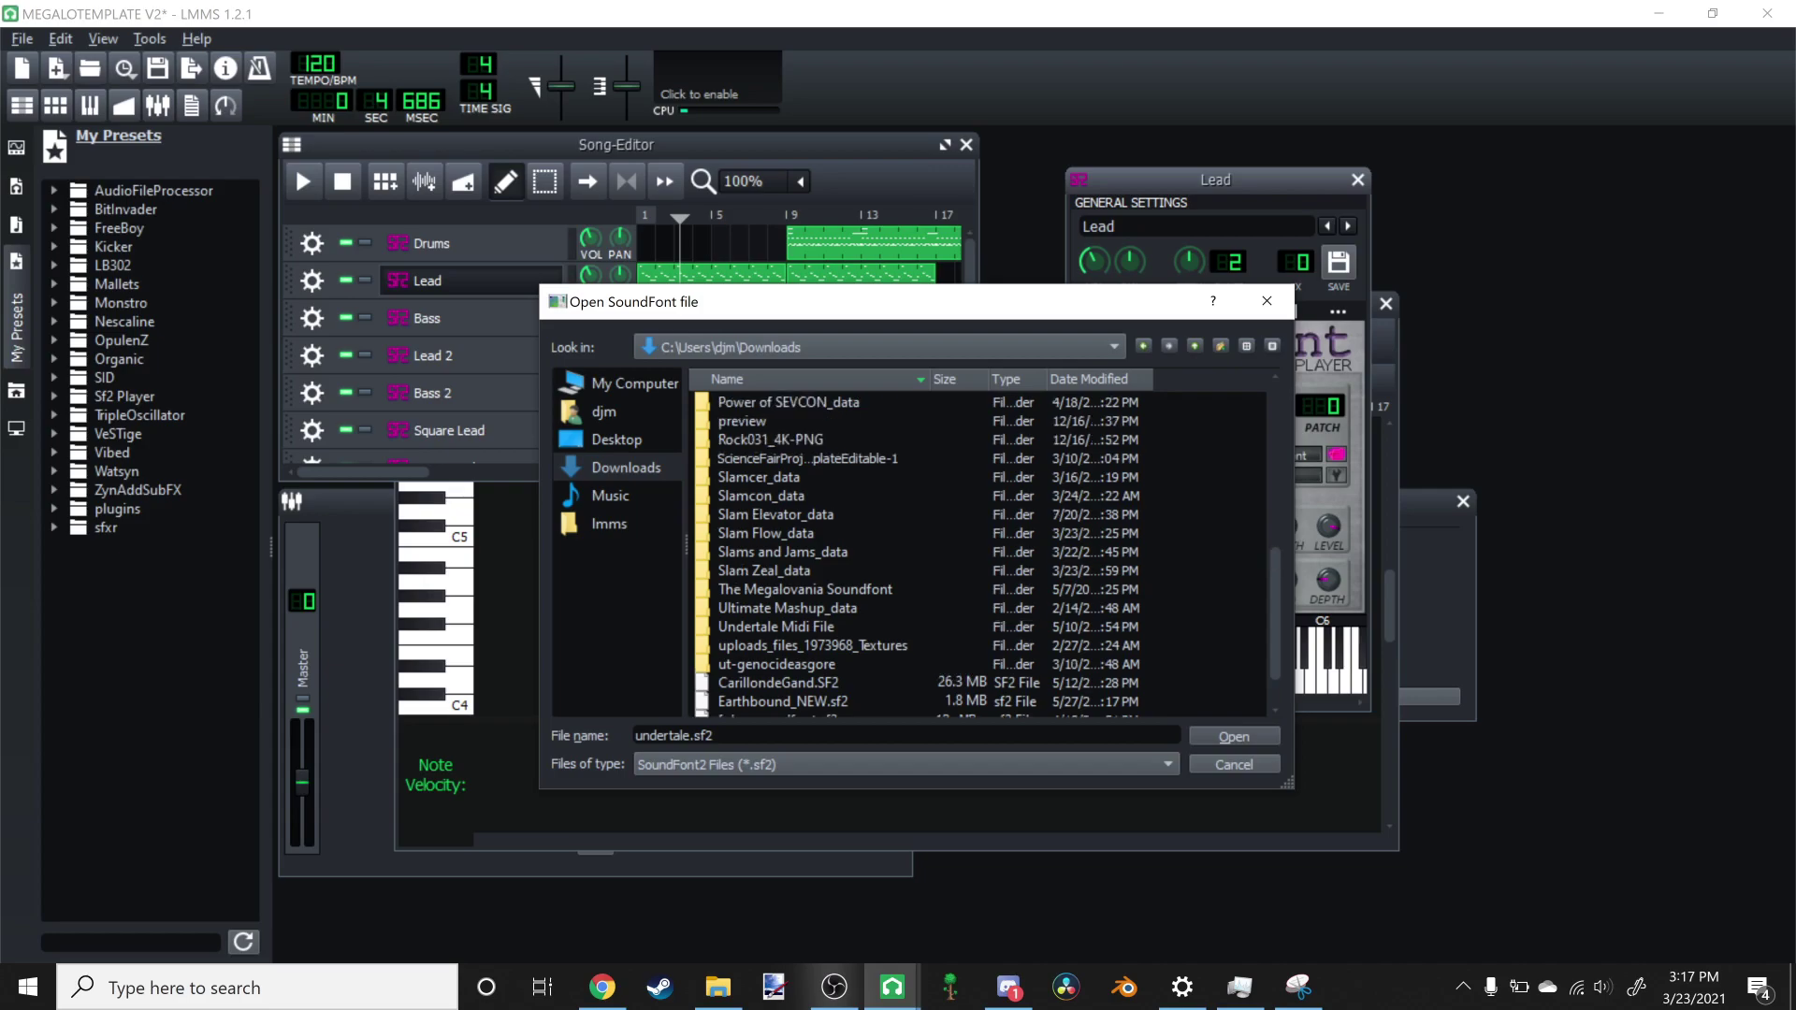
scroll(982, 552, down, 1)
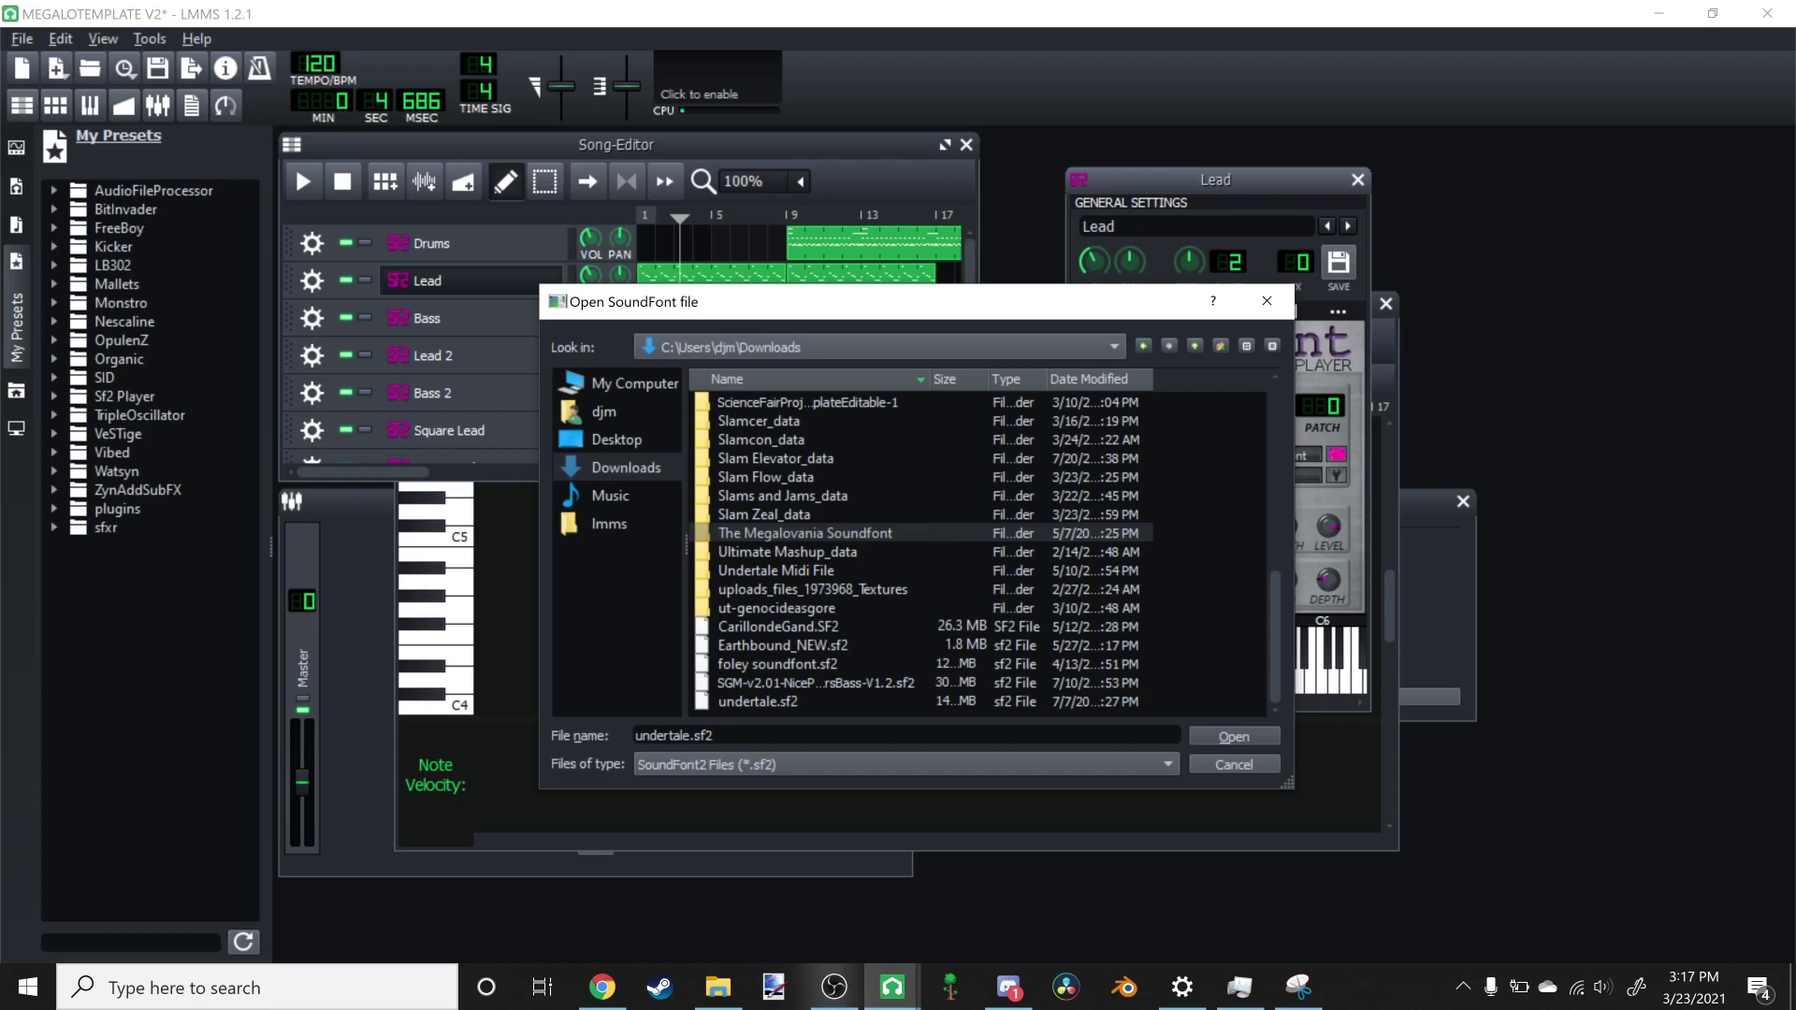
Step: Load The Megalovania Soundfont.sf2 from its folder in Downloads into the Lead track
double_click(804, 533)
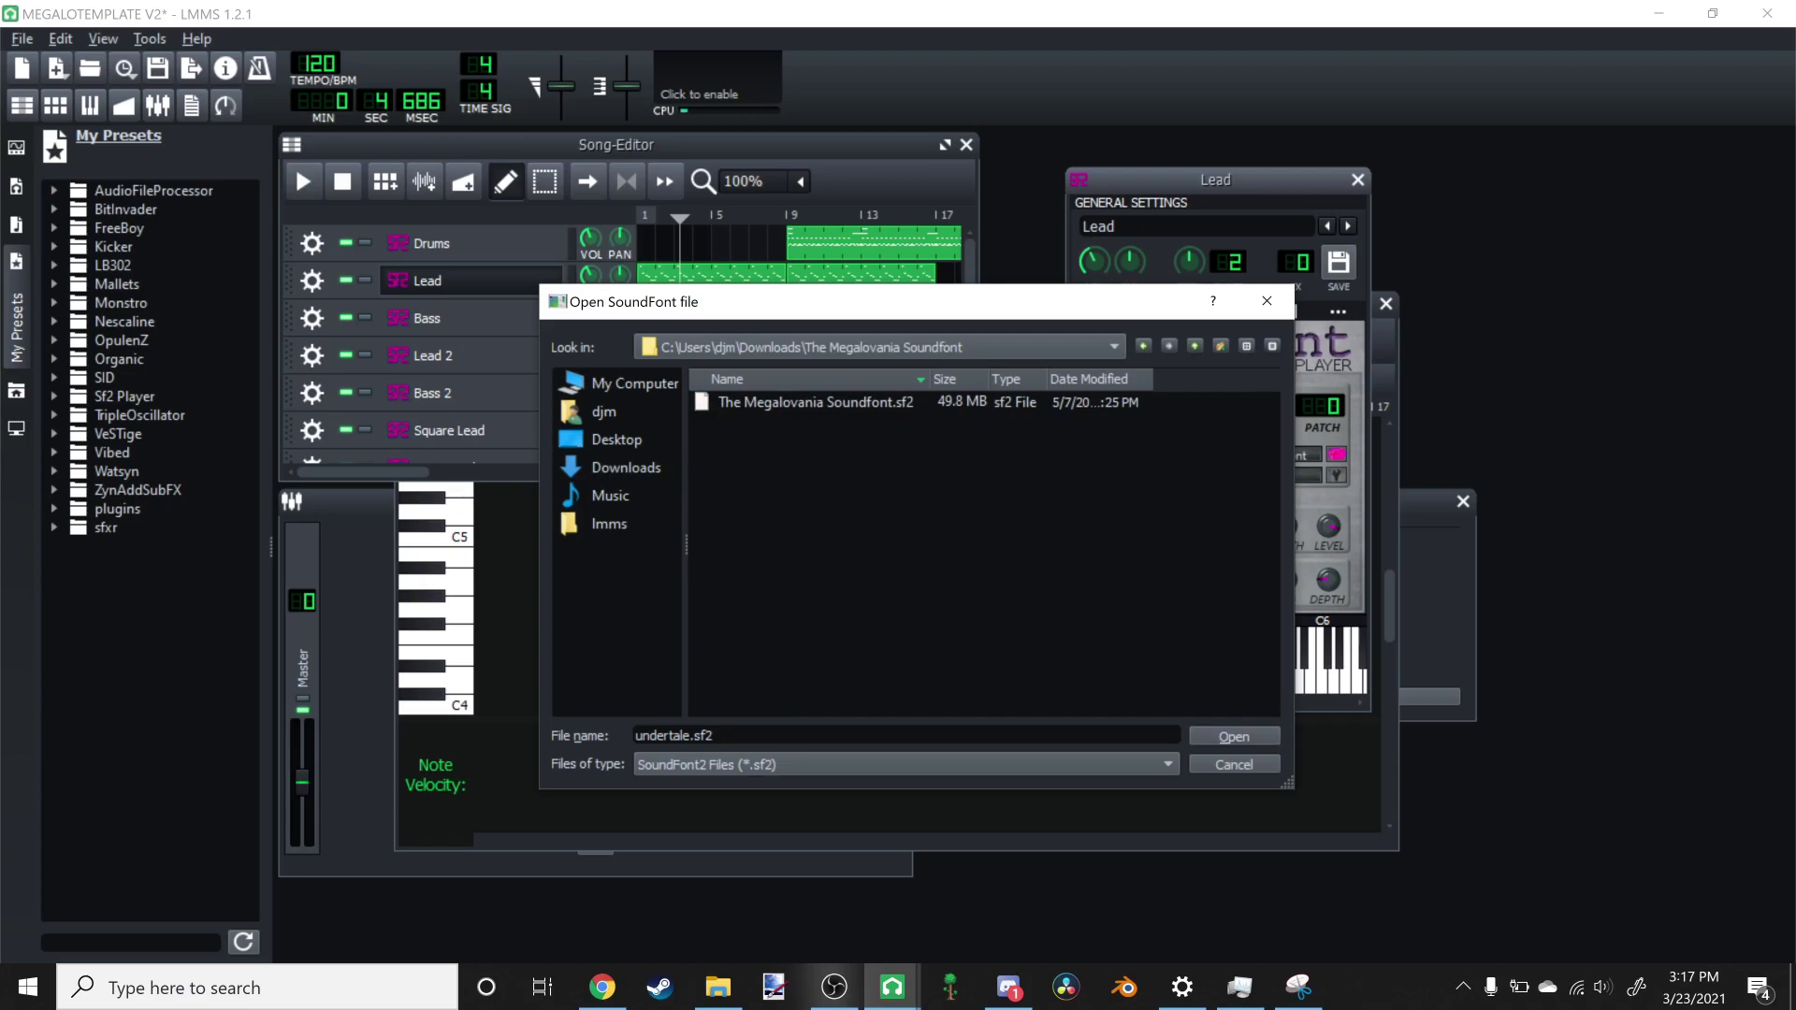
click(816, 402)
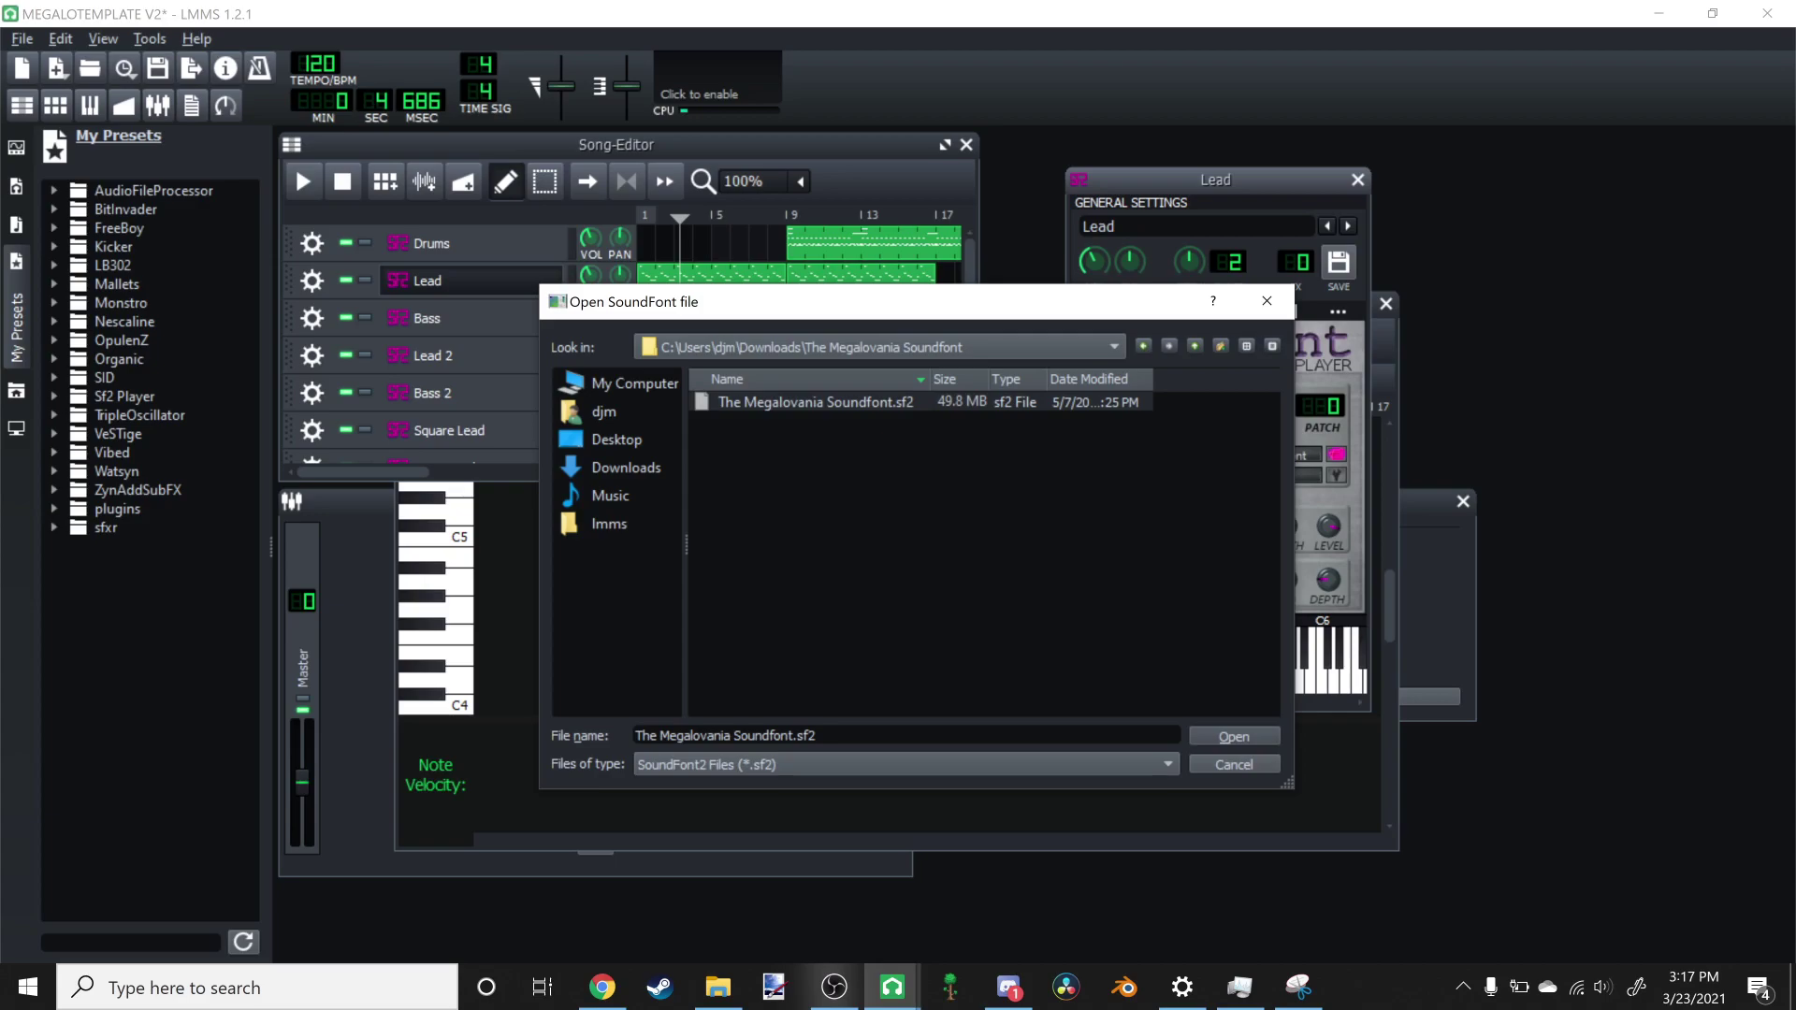
key(Return)
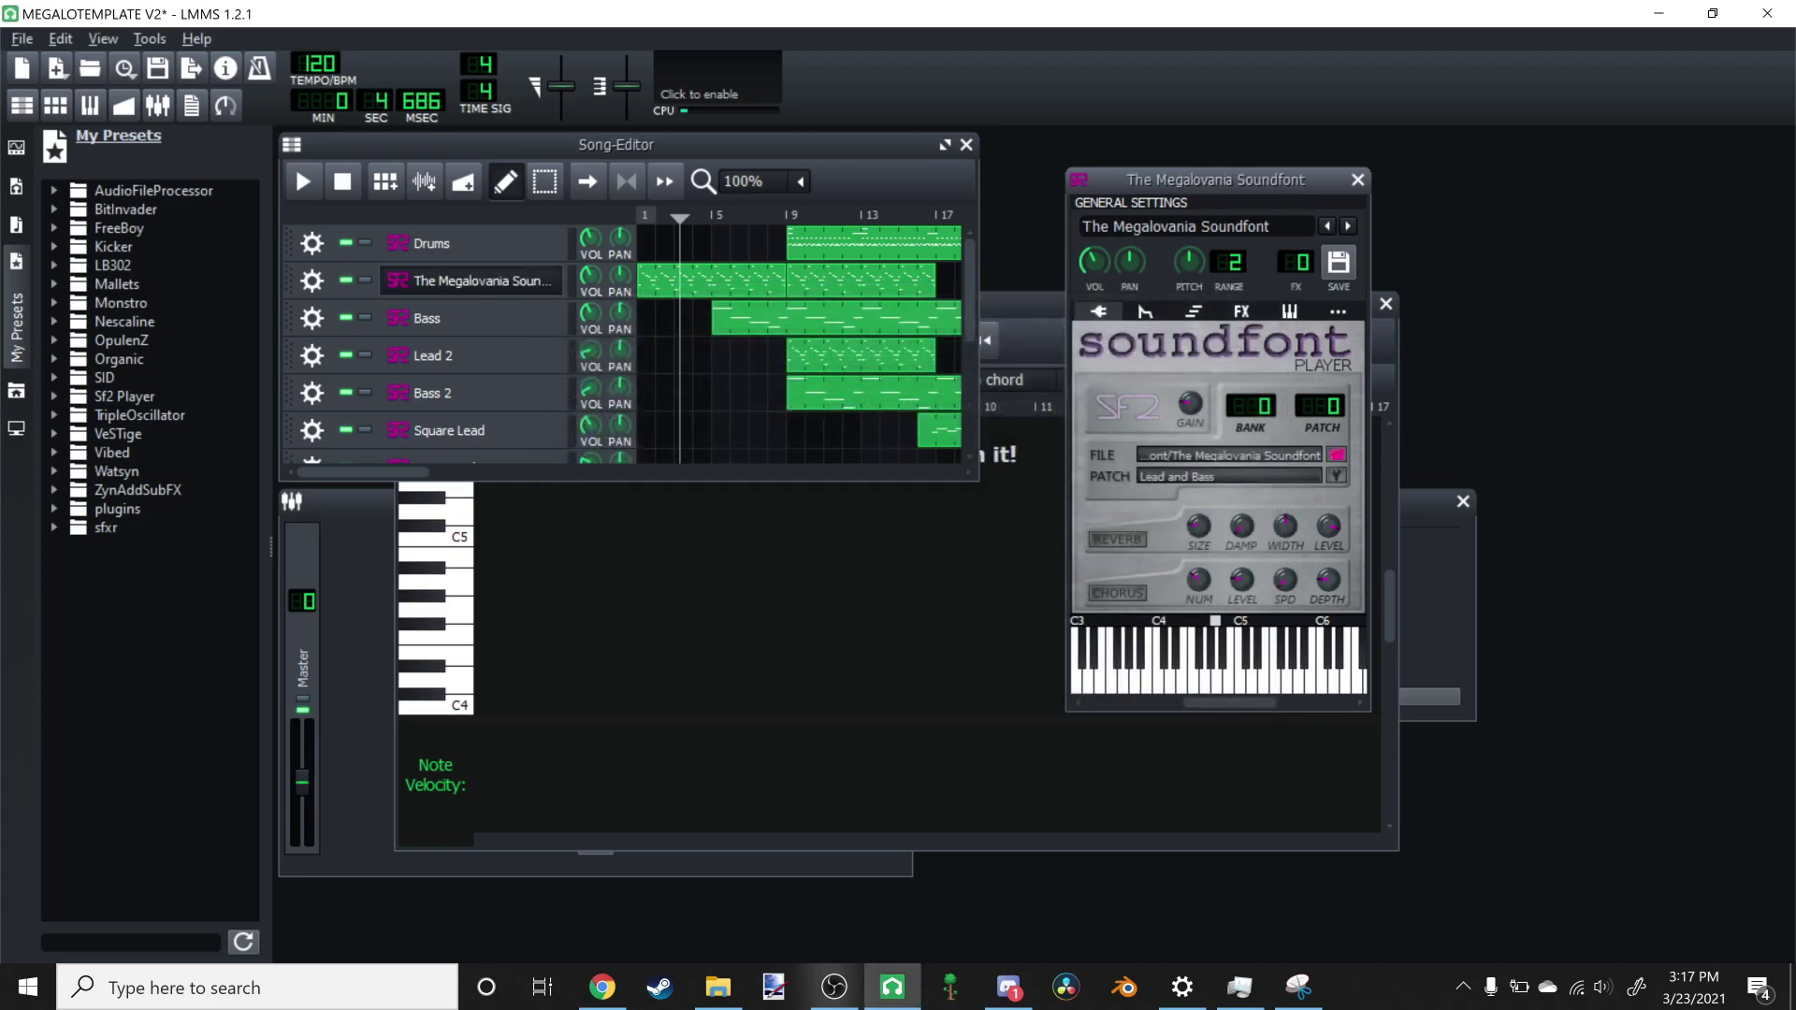
Step: Audition the newly loaded soundfont by playing a series of notes on the instrument
key(w)
key(w)
key(o)
key(y)
key(6)
key(t)
key(v)
key(x)
key(v)
key(b)
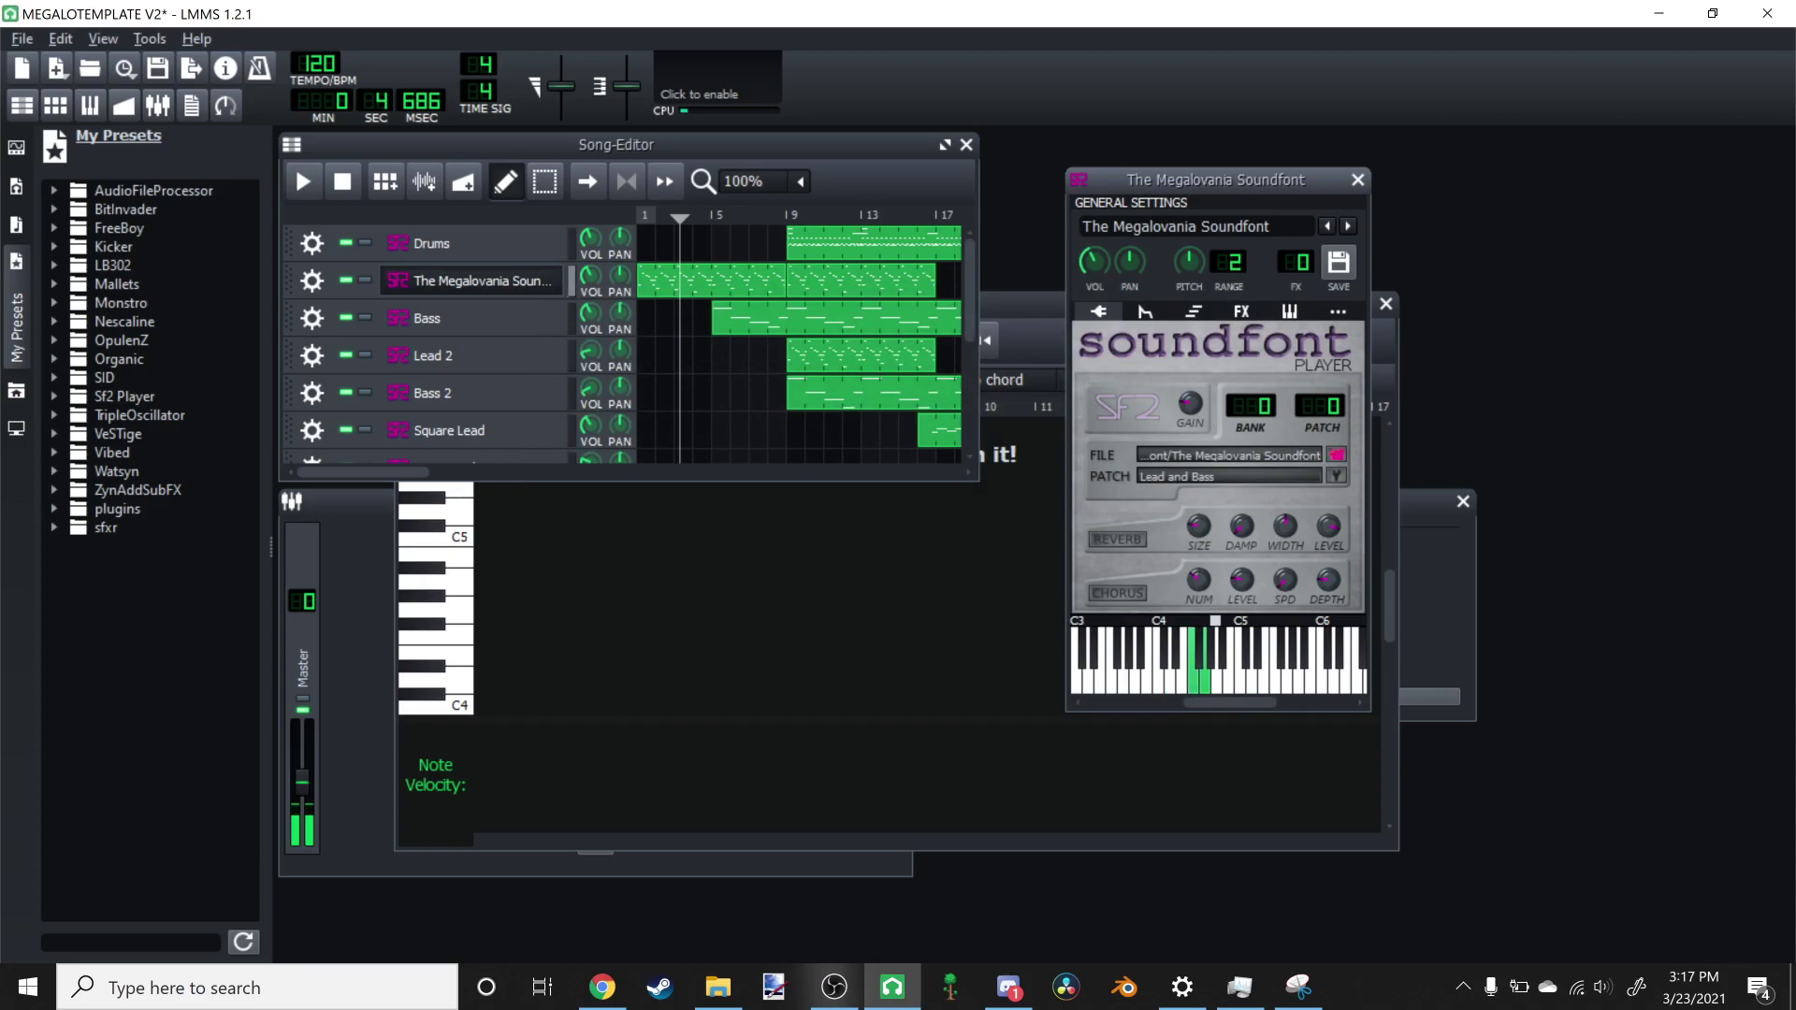
Step: Play the song from the beginning to check the soundfont, pause it and save the project
click(342, 181)
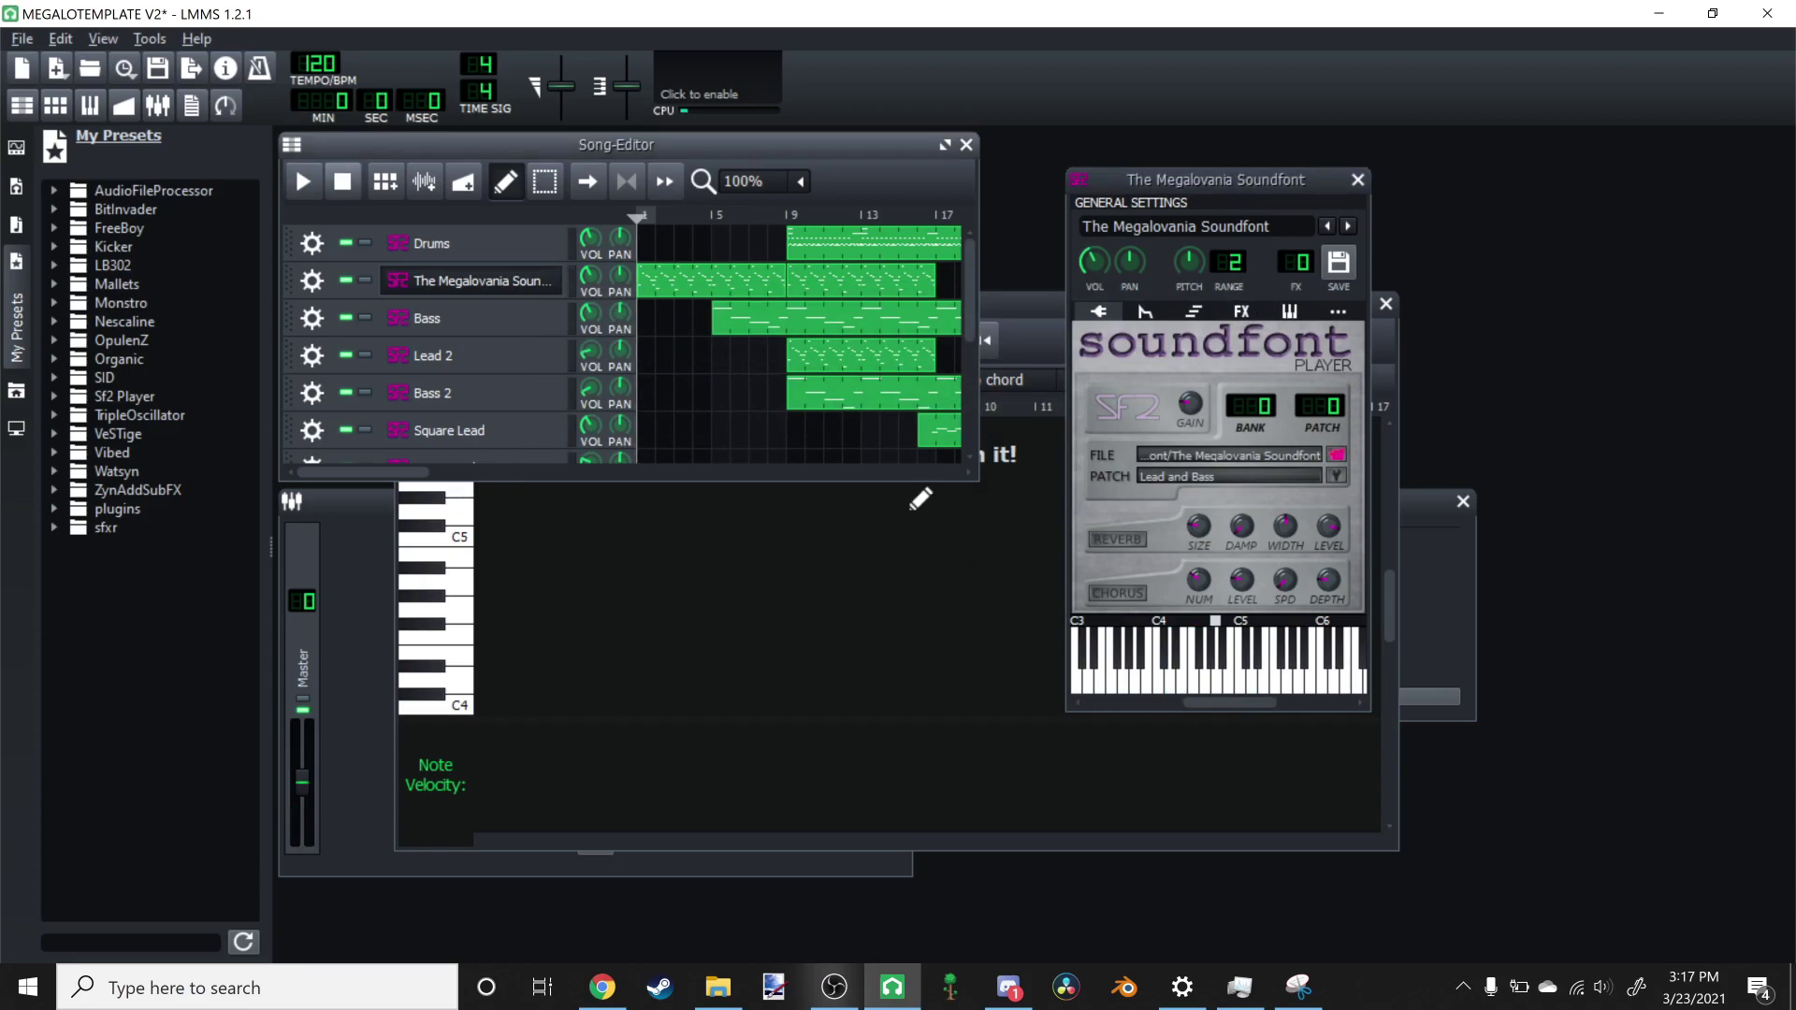
click(304, 182)
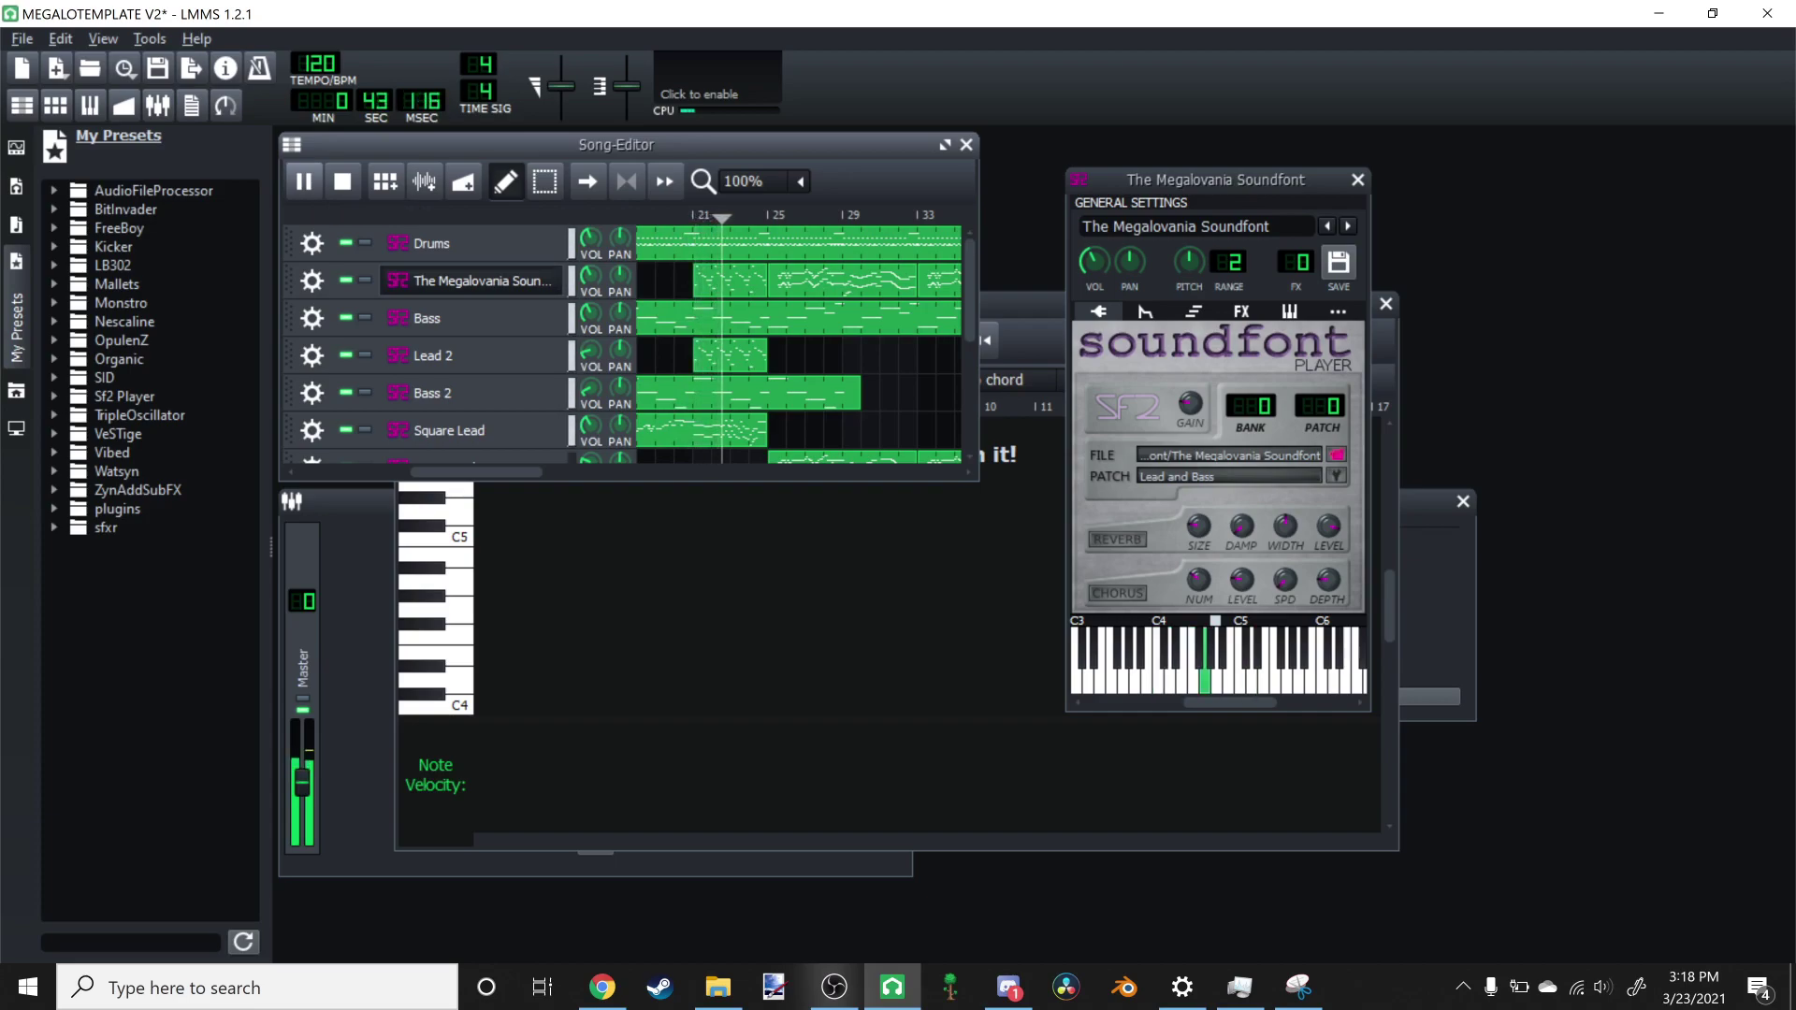
key(space)
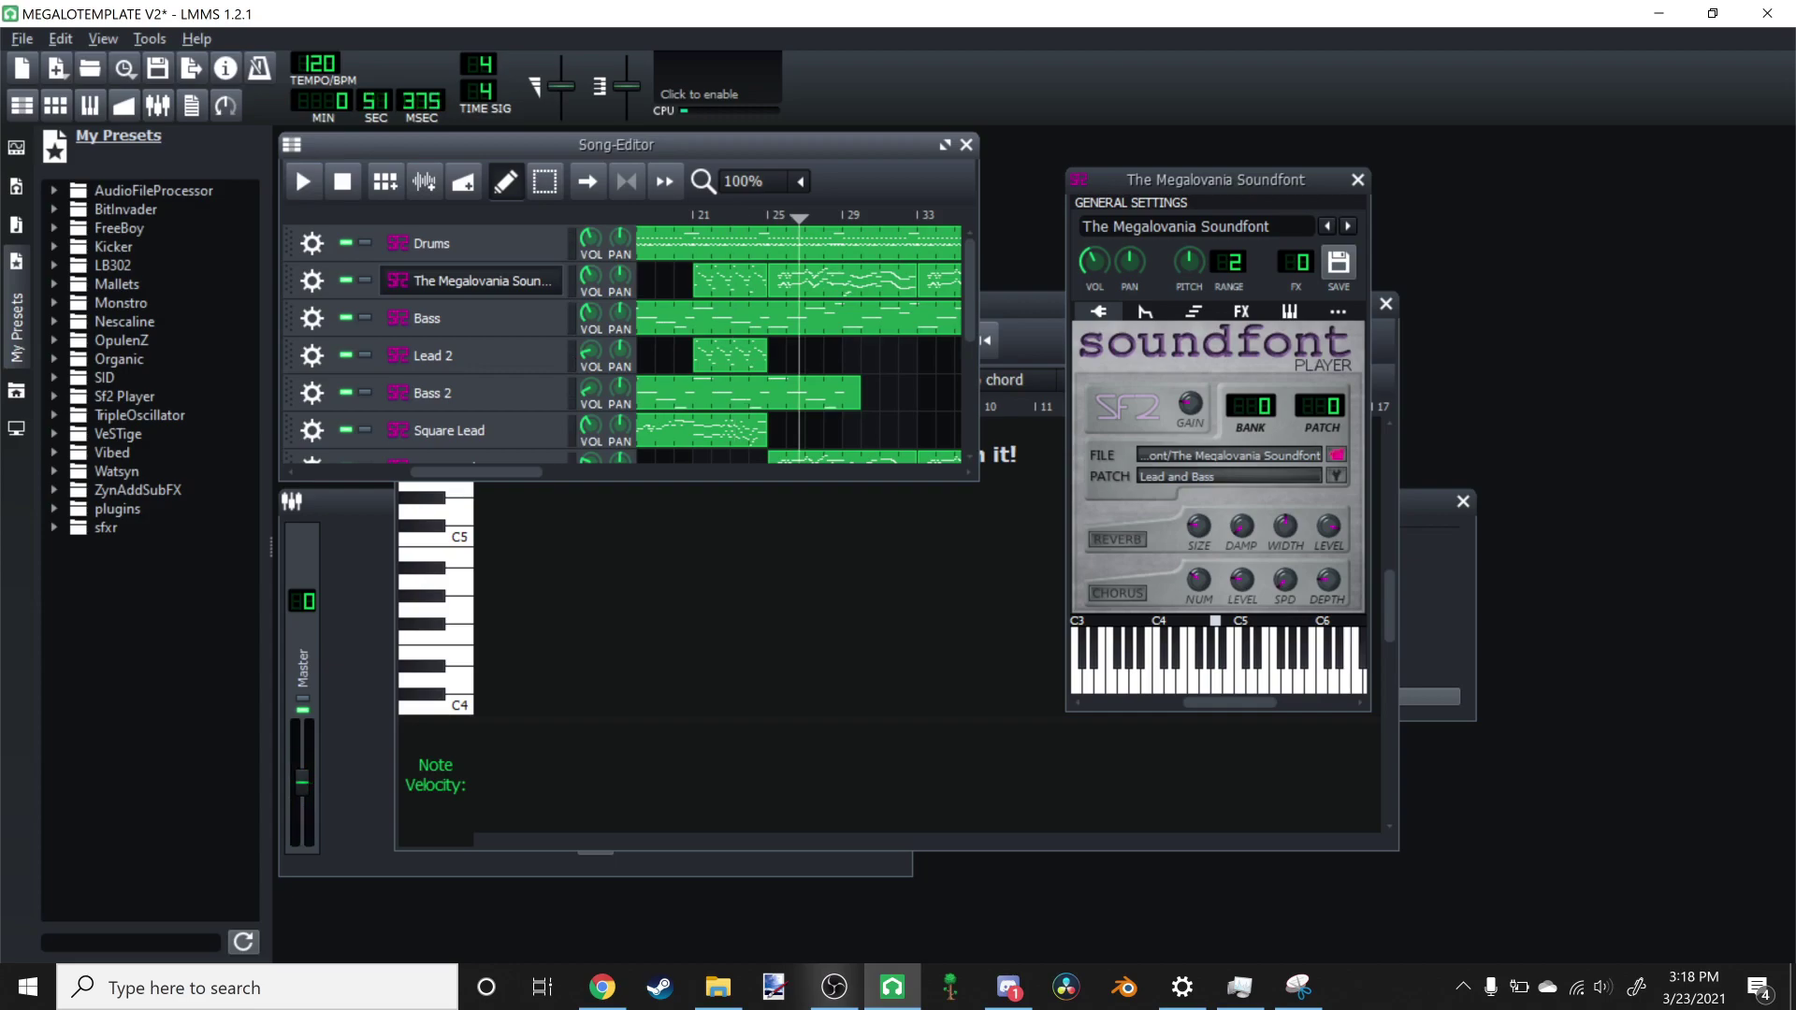
key(space)
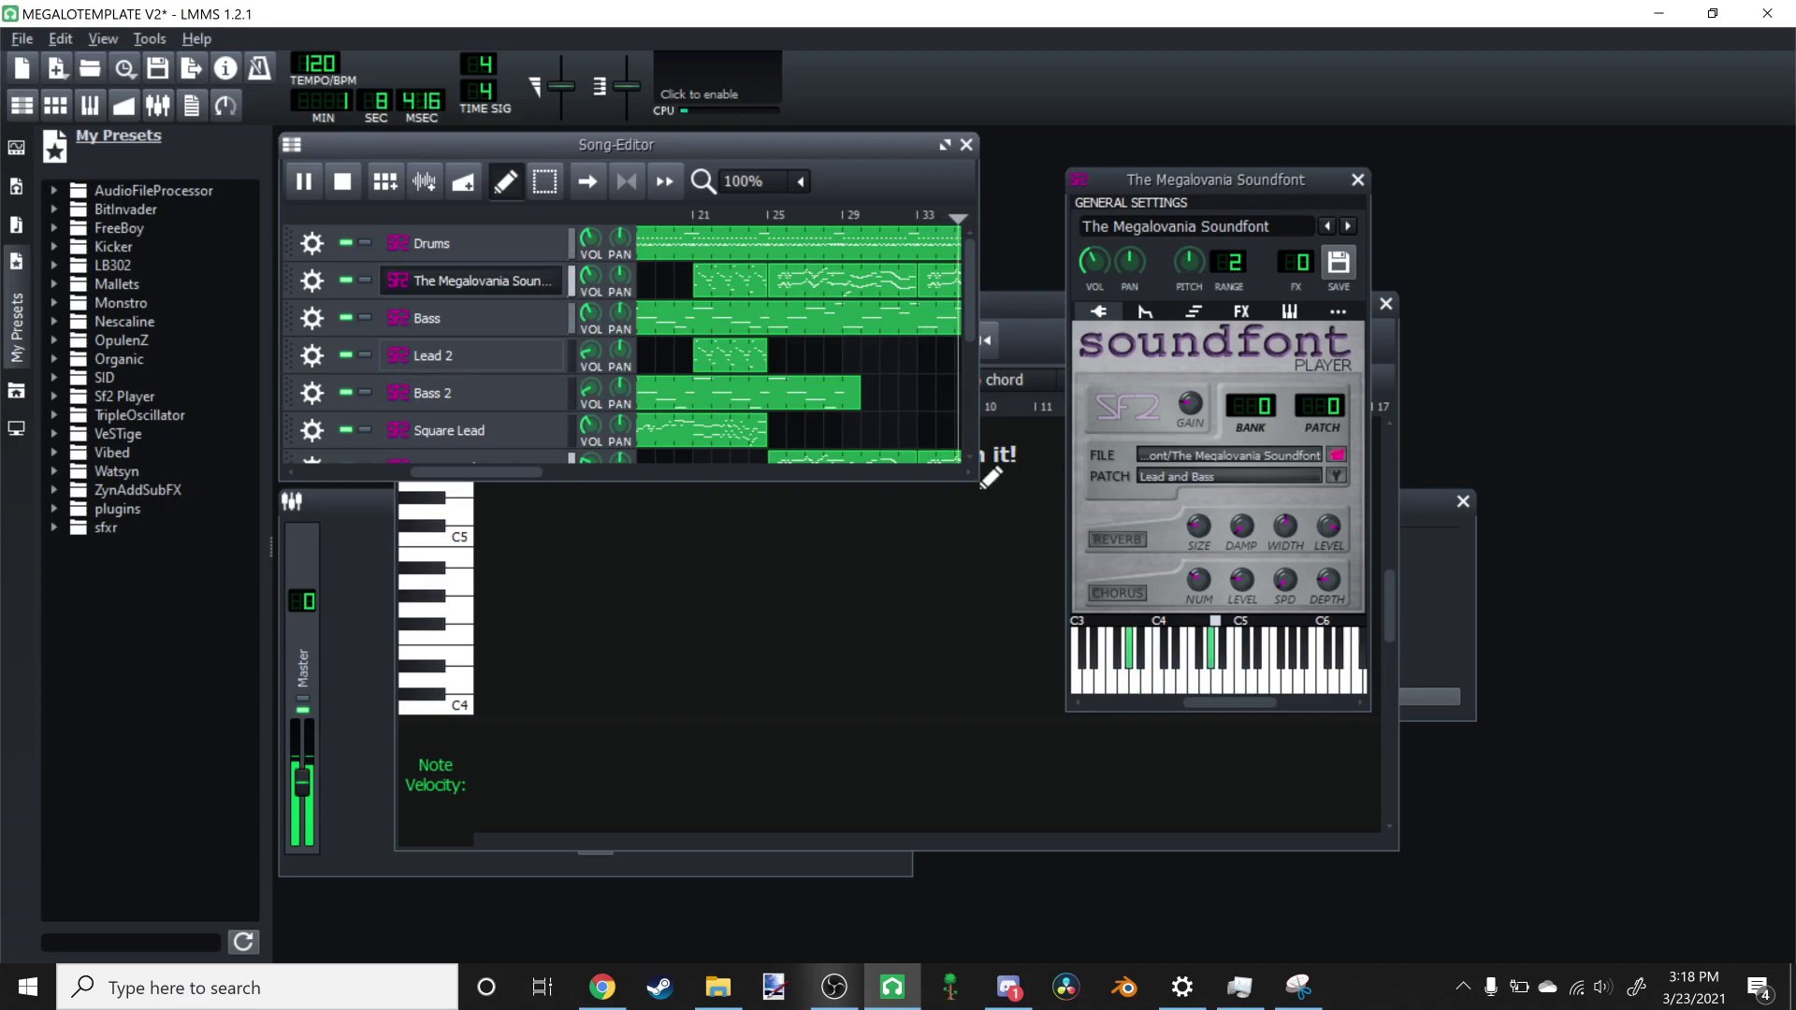
key(space)
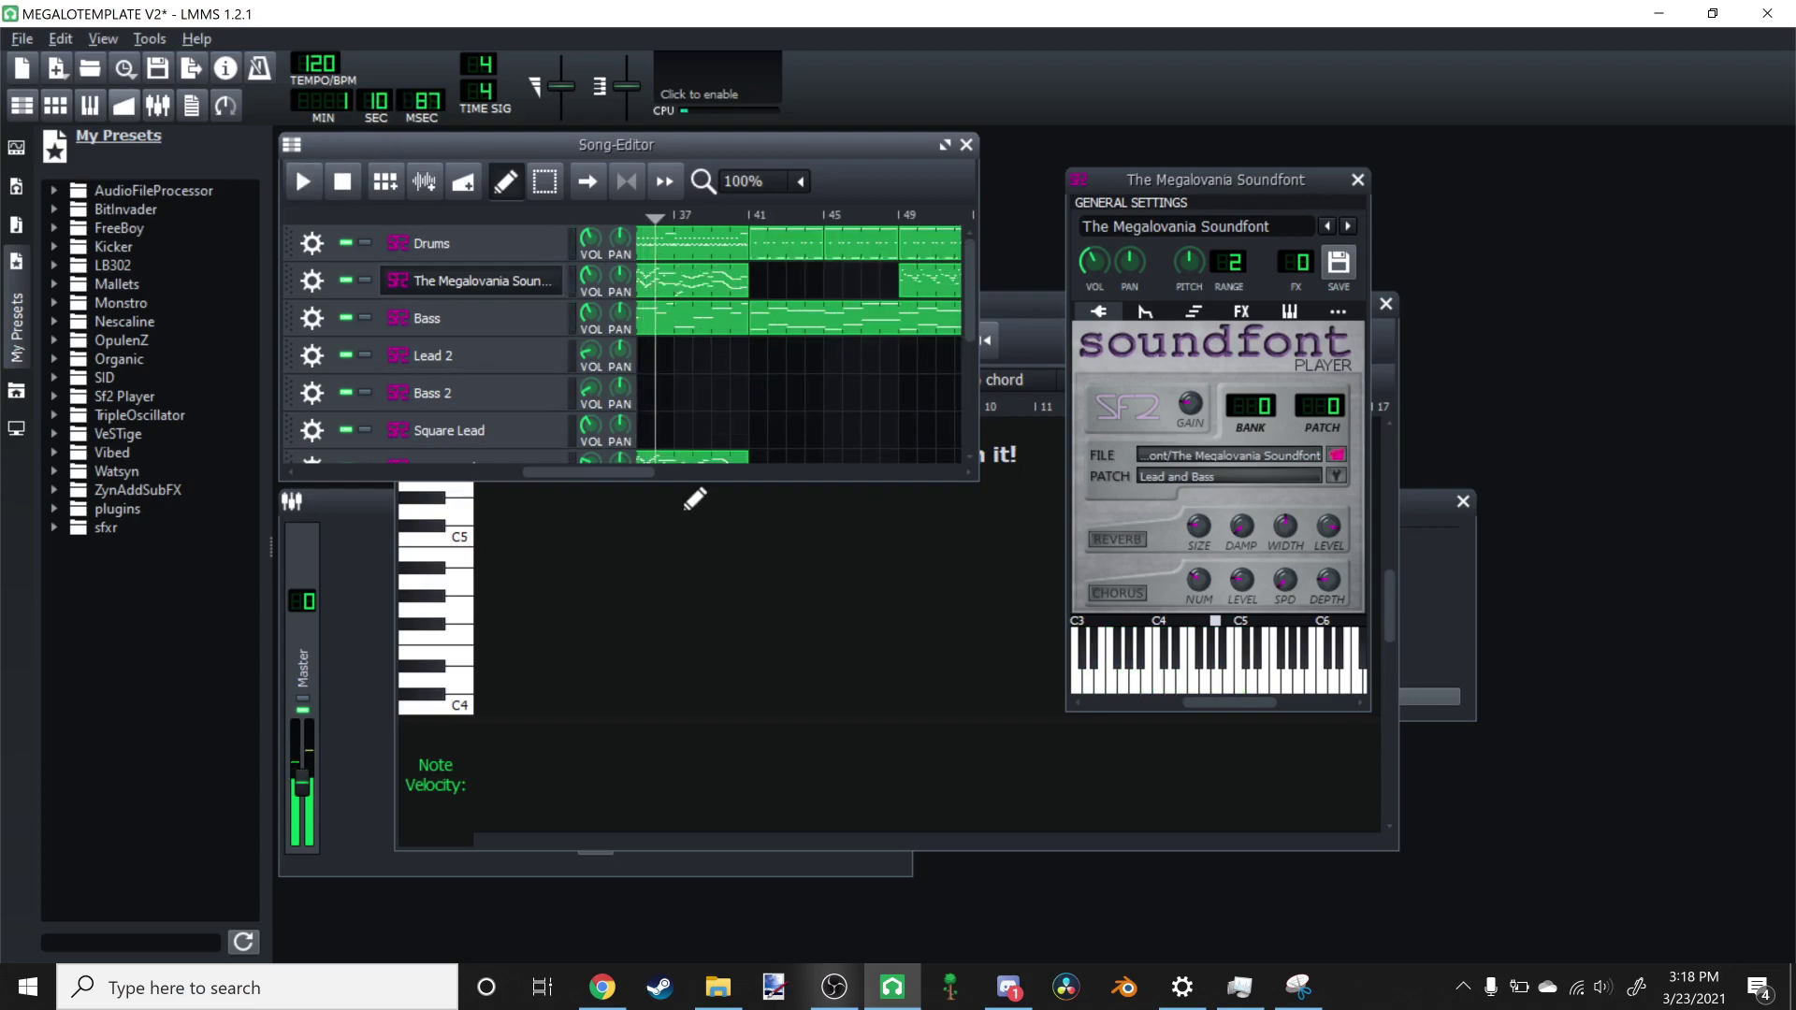
key(ctrl+s)
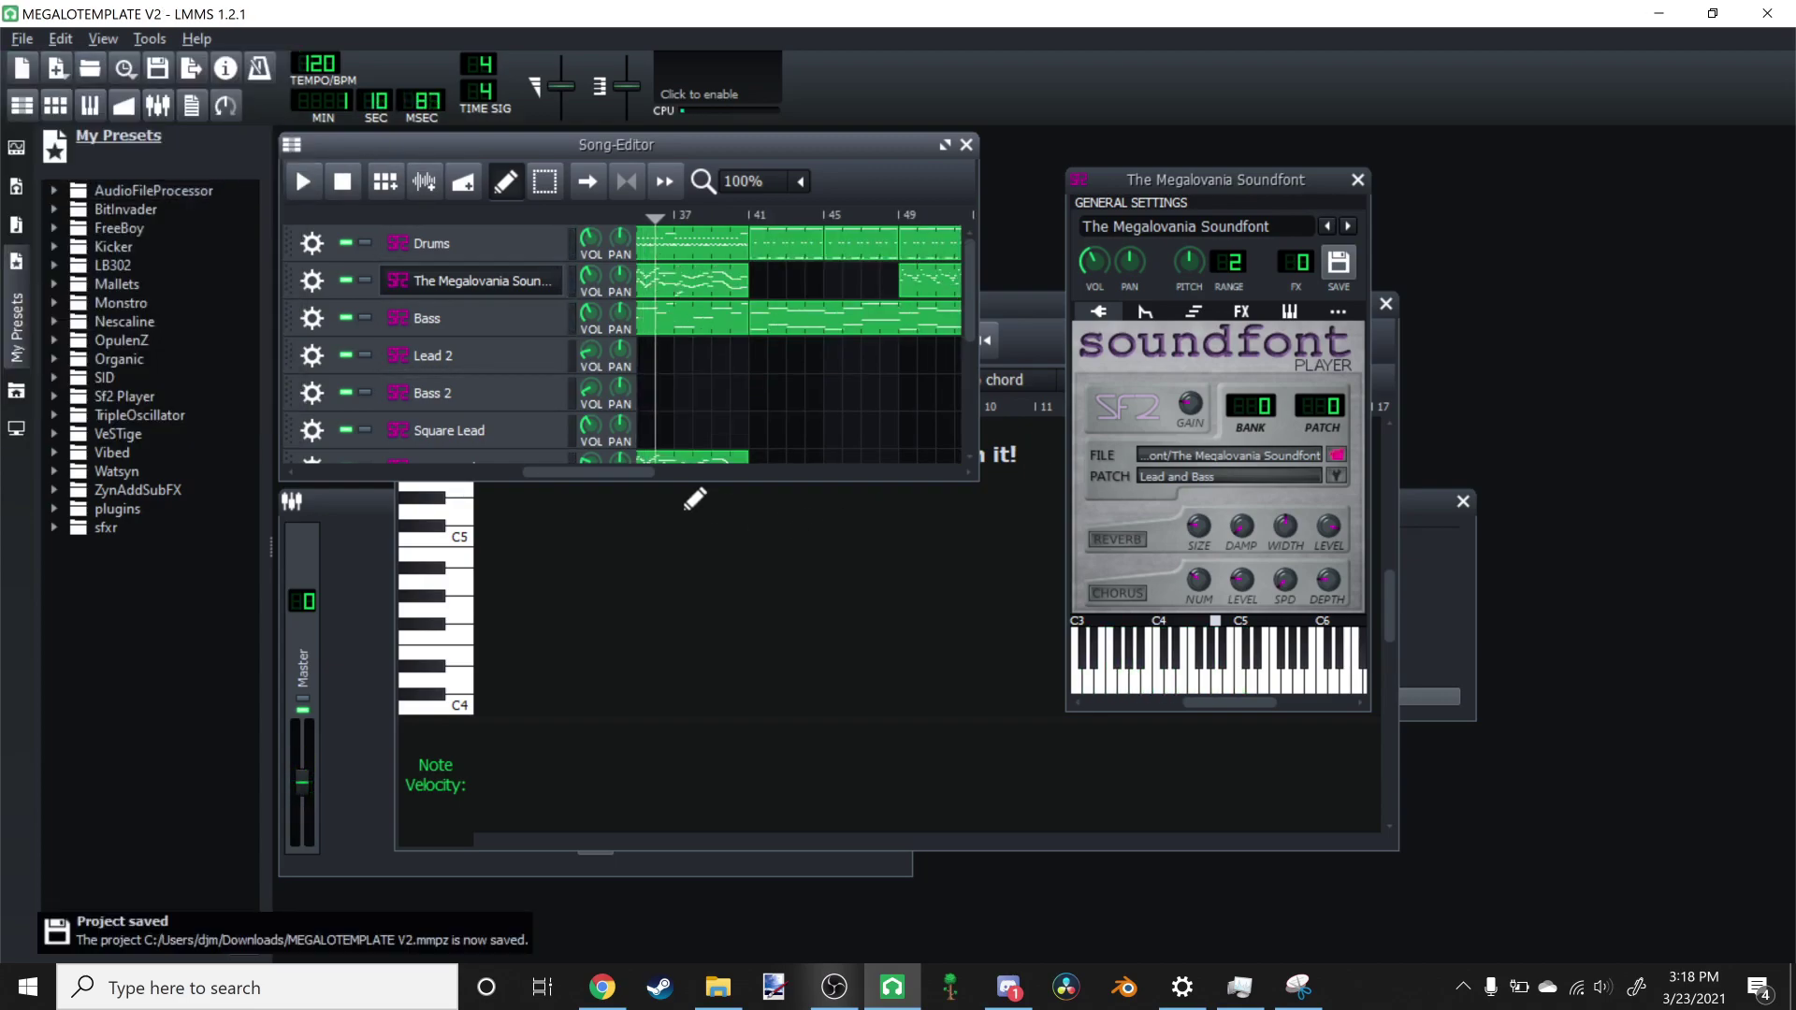
drag(587, 472, 363, 472)
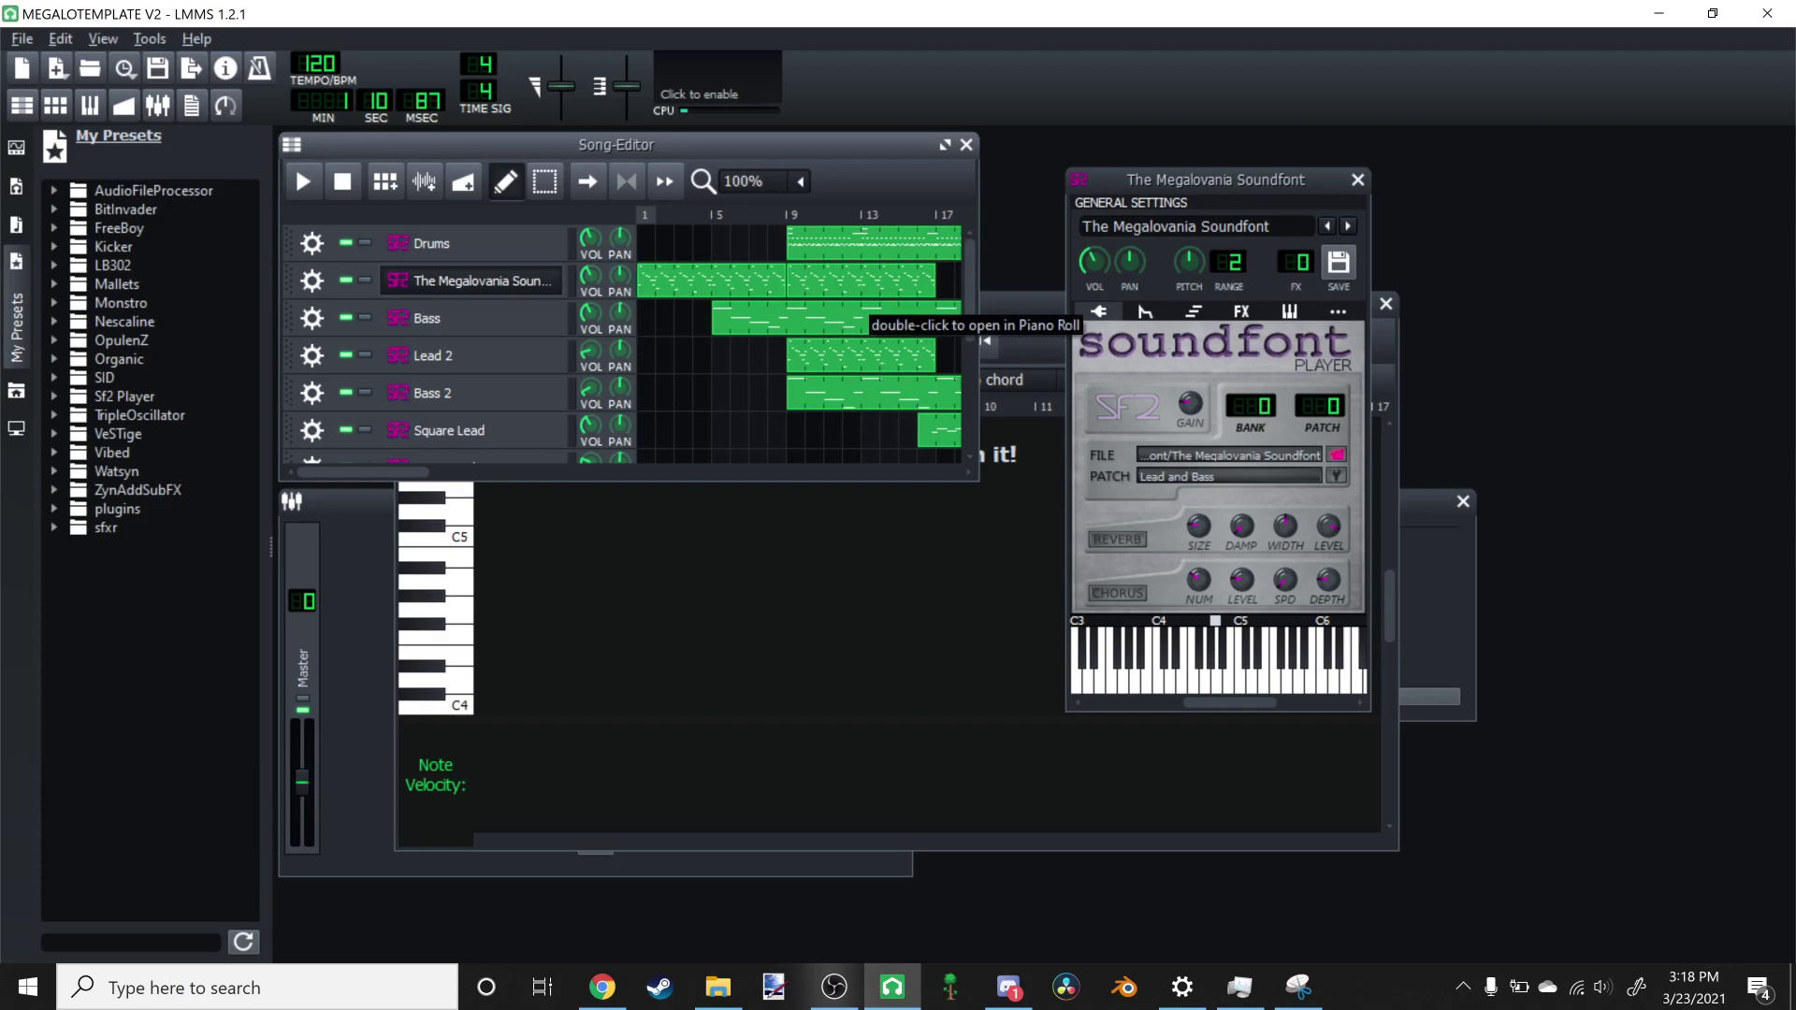
scroll(861, 309, down, 5)
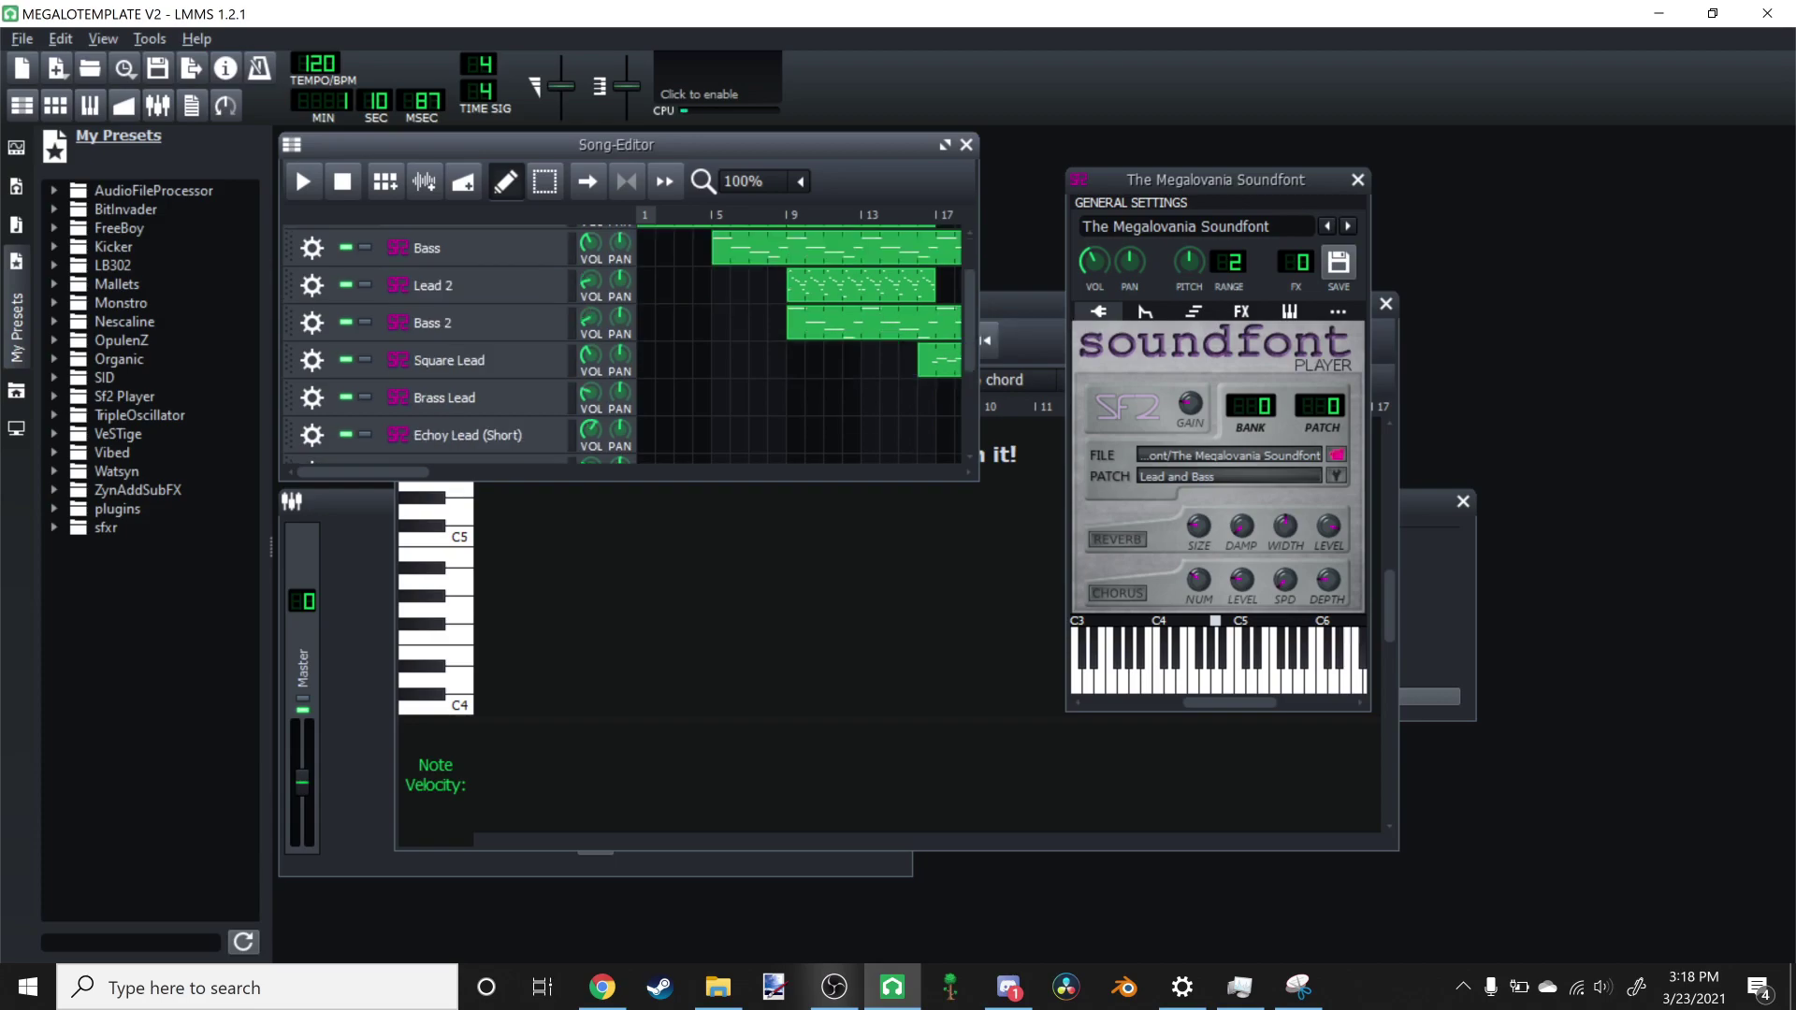
scroll(861, 308, up, 5)
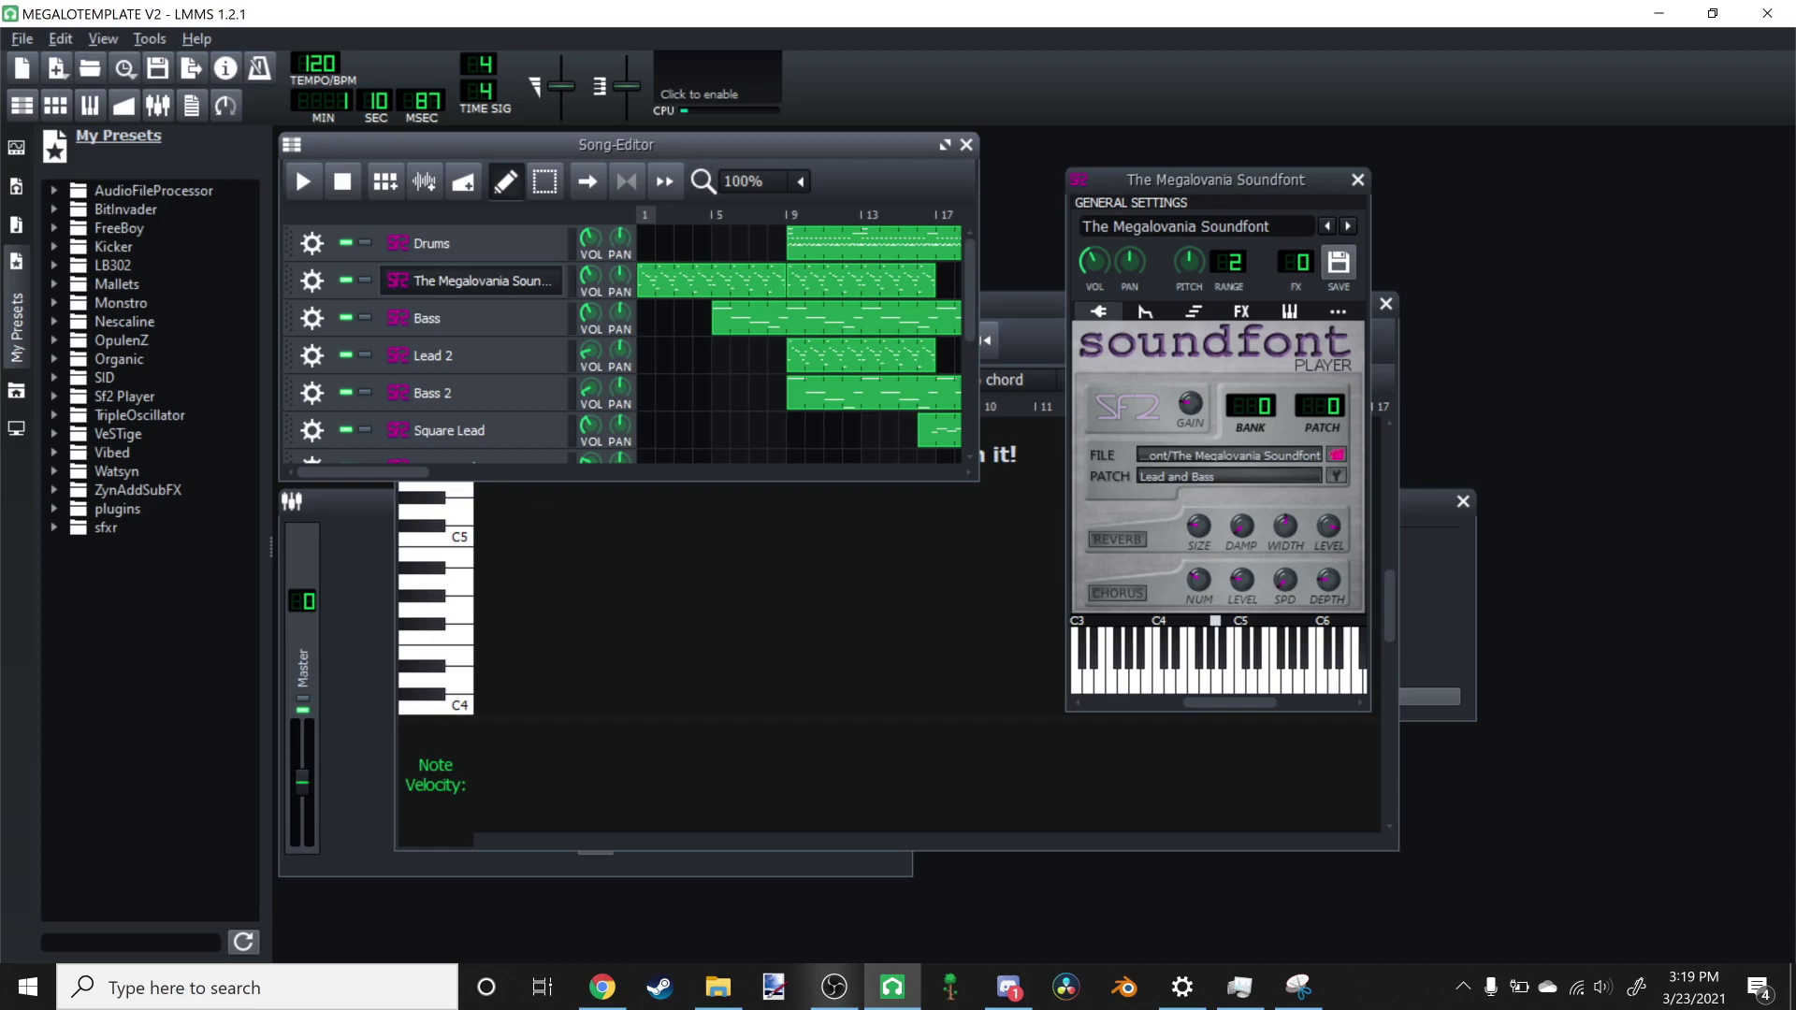
click(834, 987)
click(22, 40)
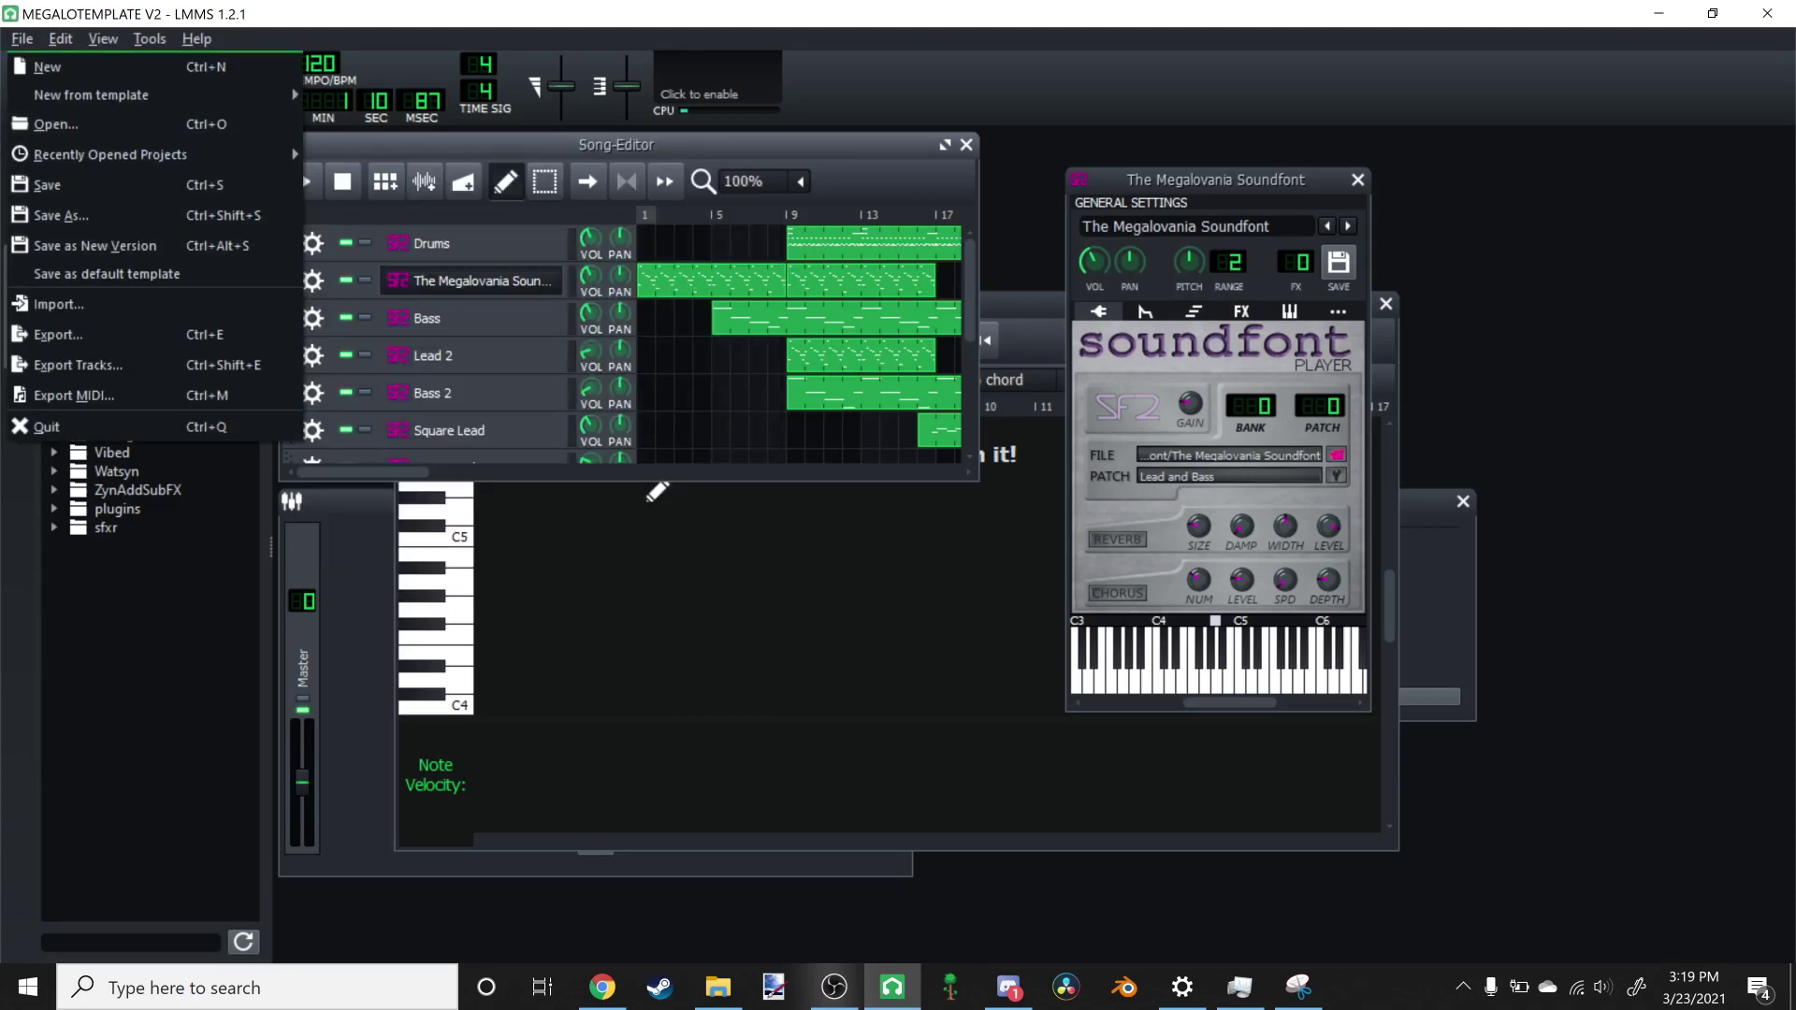
key(Escape)
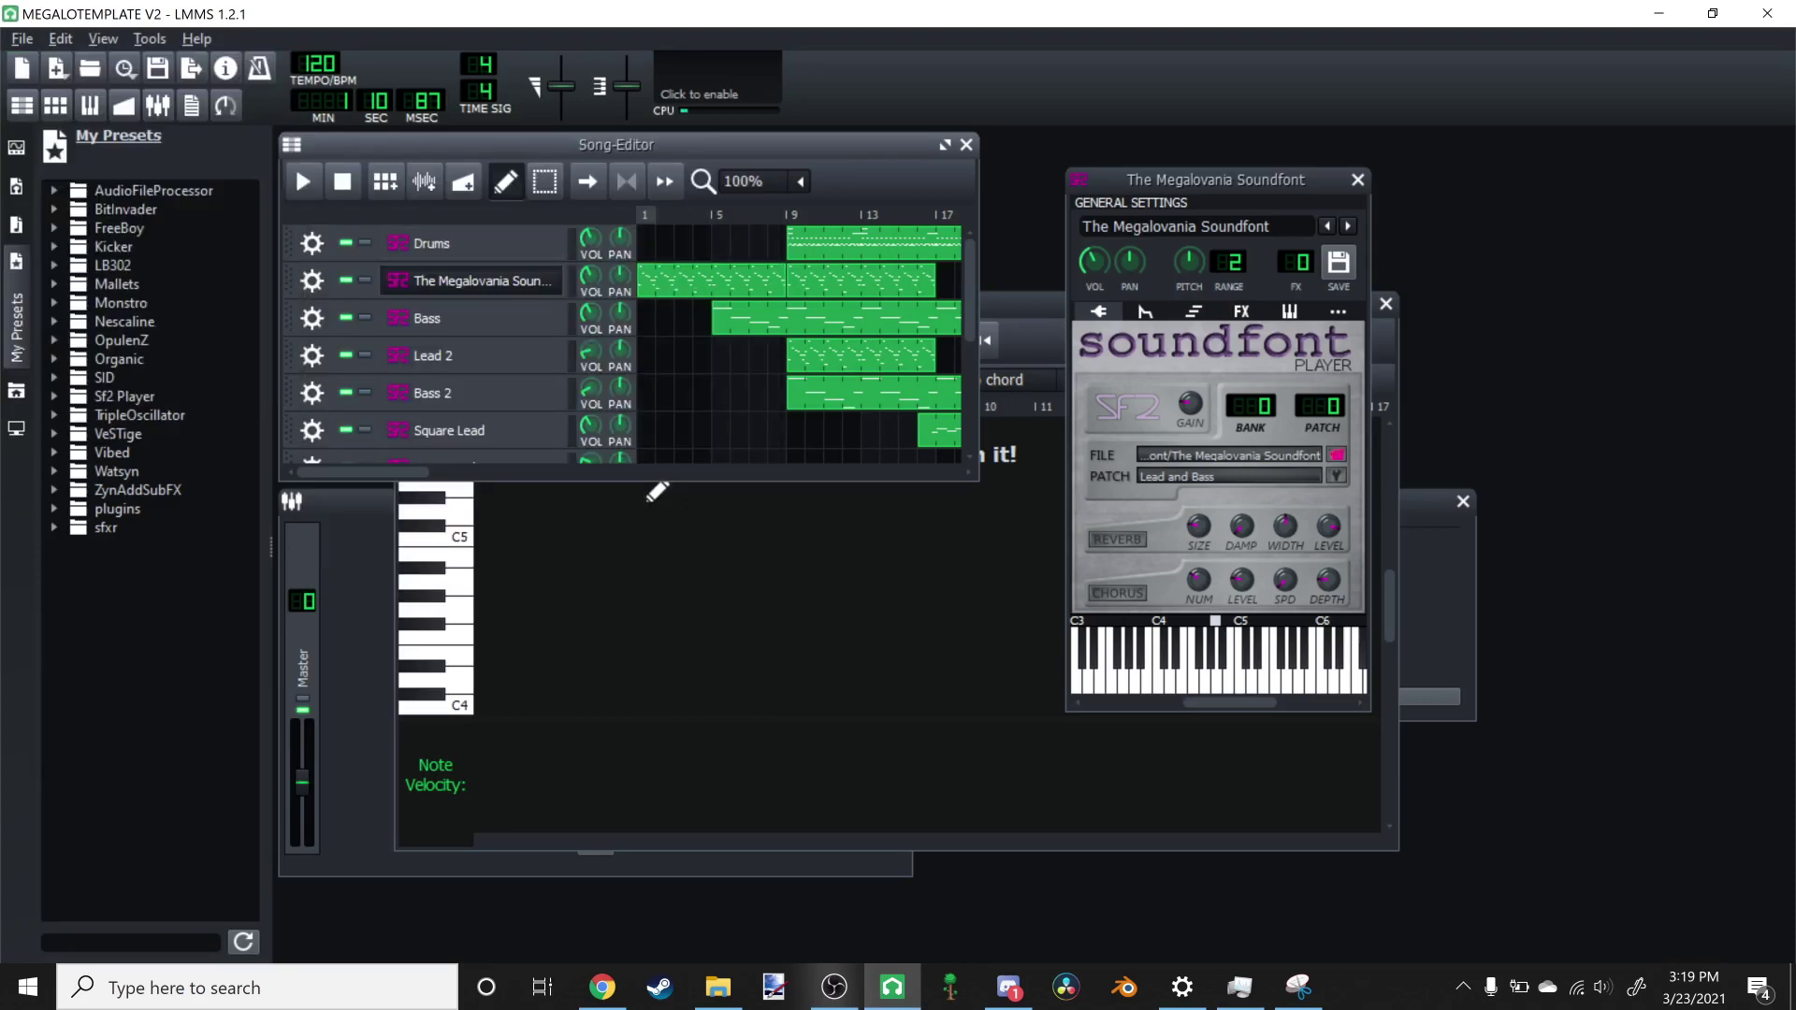
Step: Reload The Megalovania Soundfont.sf2 in the open instrument through its soundfont file chooser
click(1337, 455)
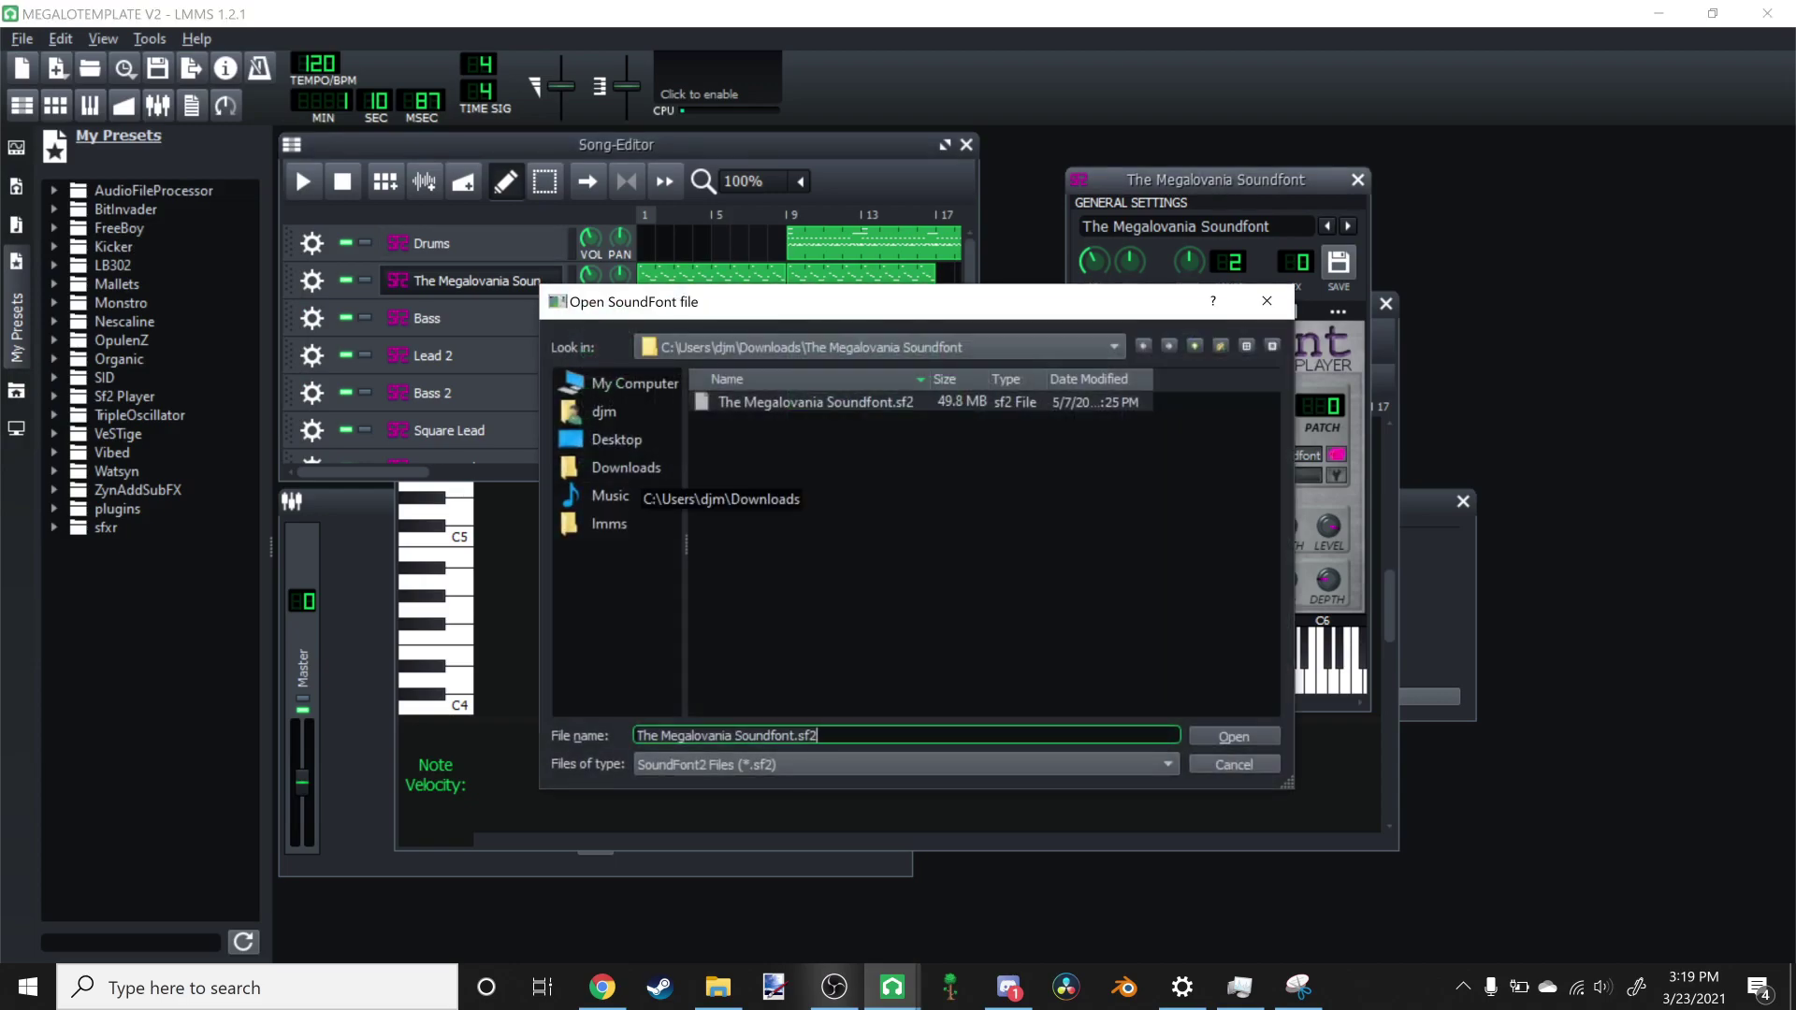
key(Return)
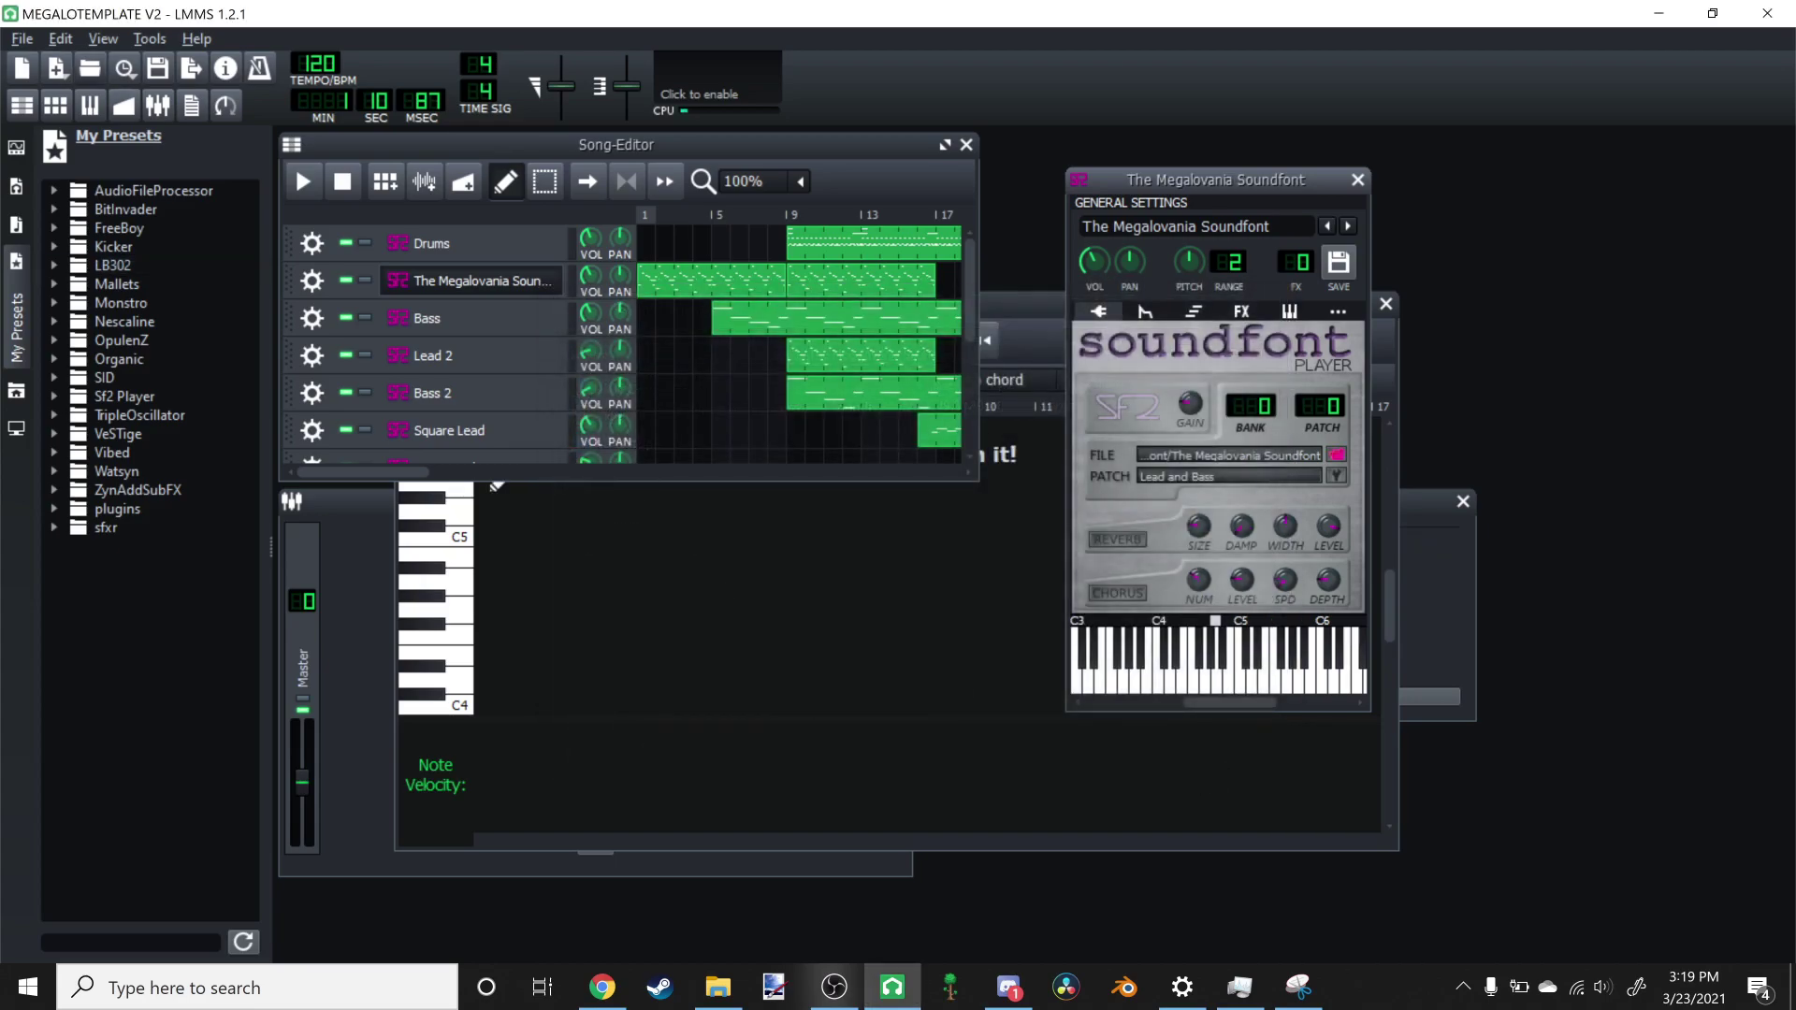
key(ctrl+o)
key(Escape)
Step: Open the program settings, review the directories page, accept it and dismiss the restart notice
click(60, 38)
click(90, 132)
click(680, 270)
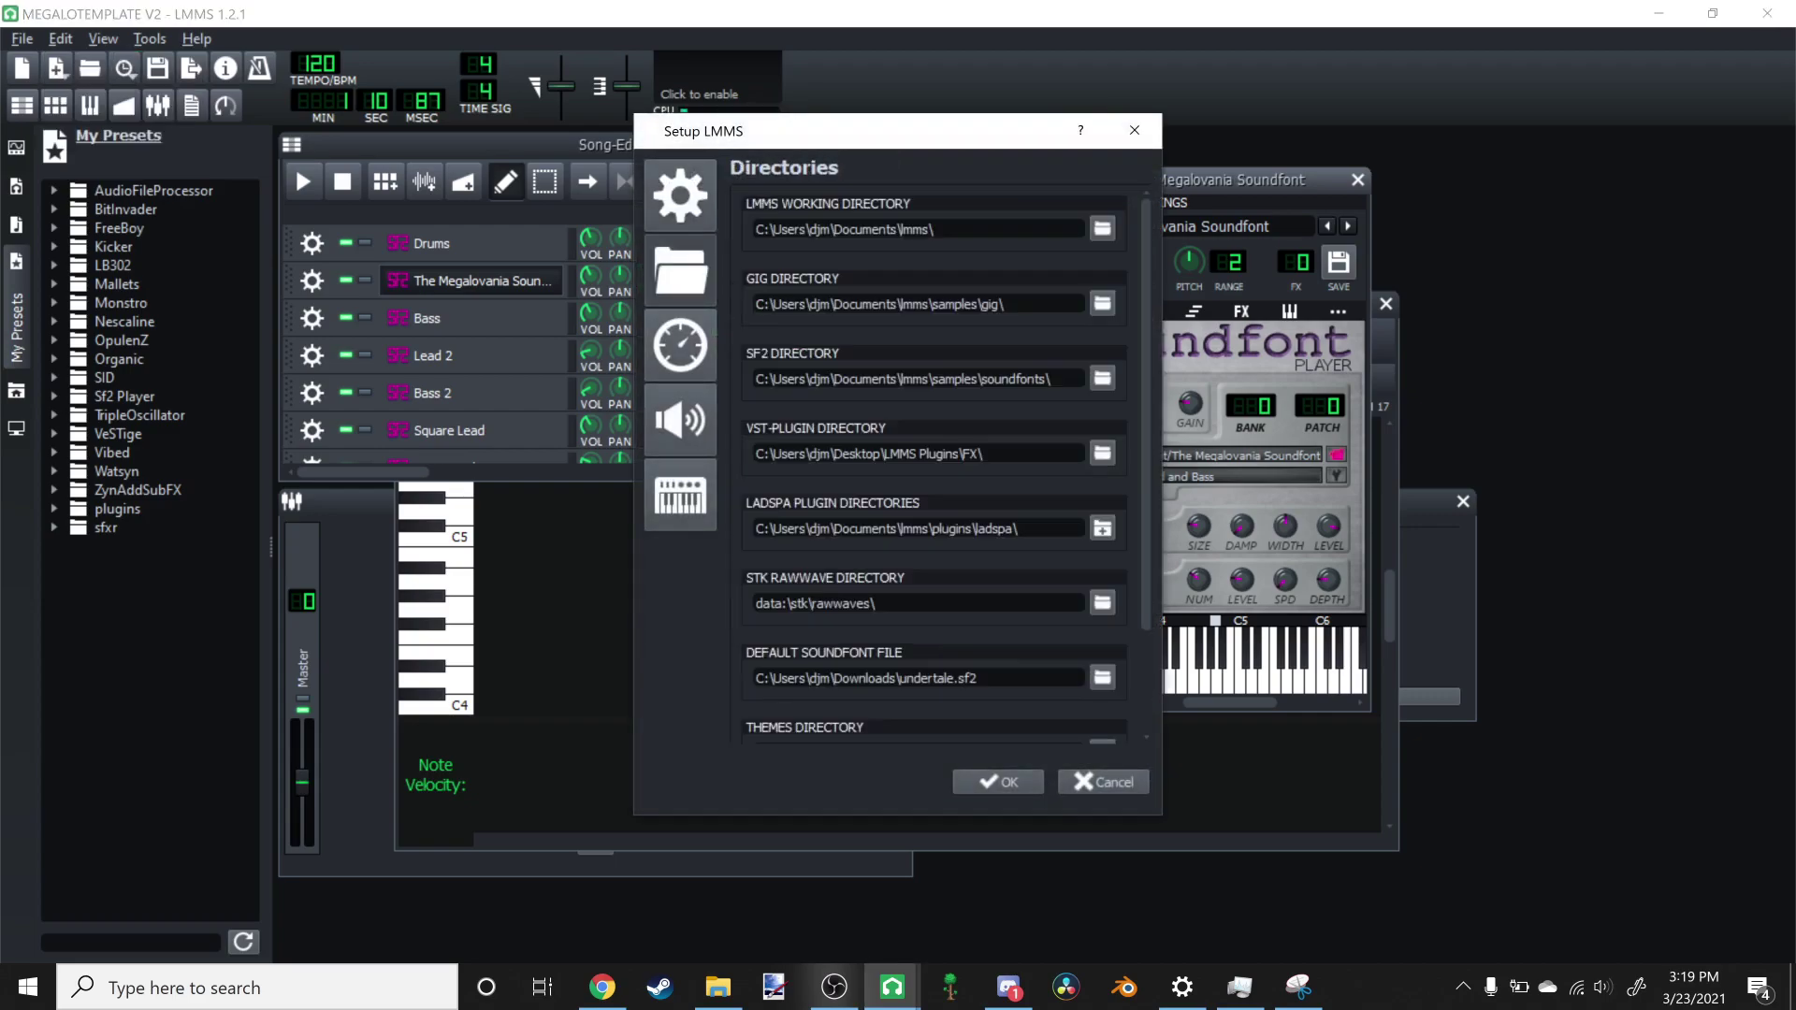
click(998, 782)
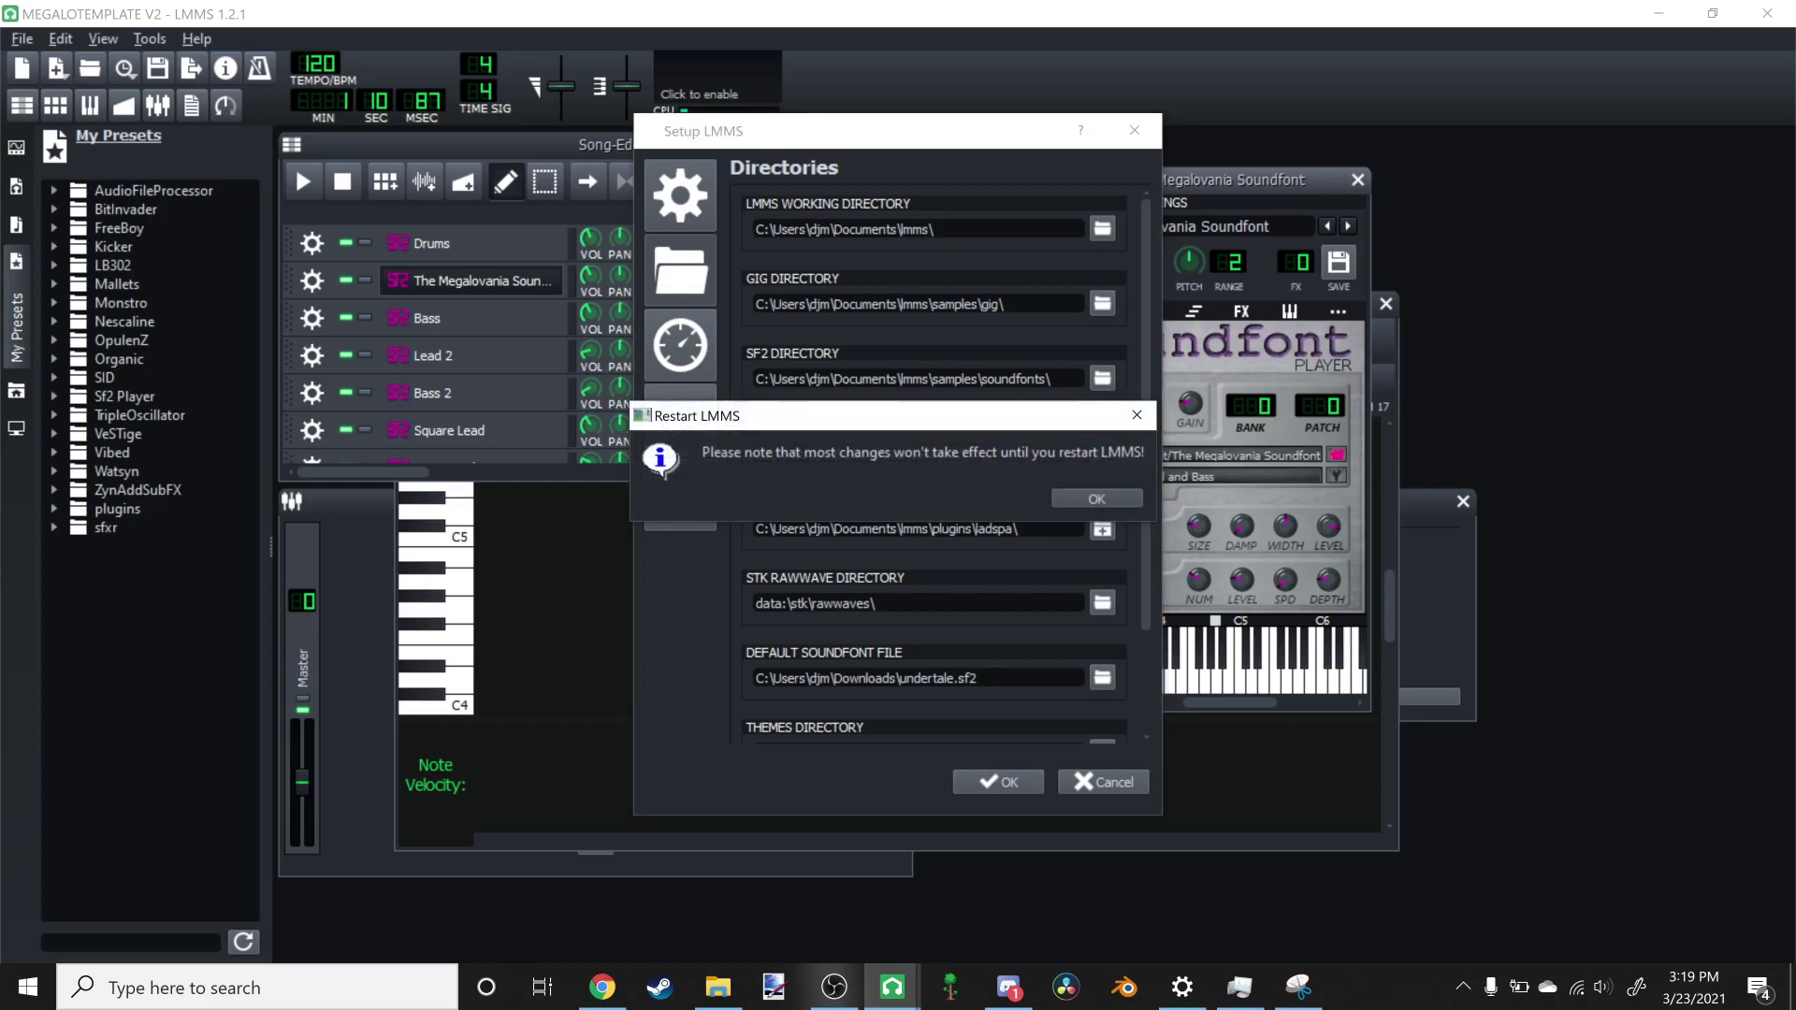
click(1098, 499)
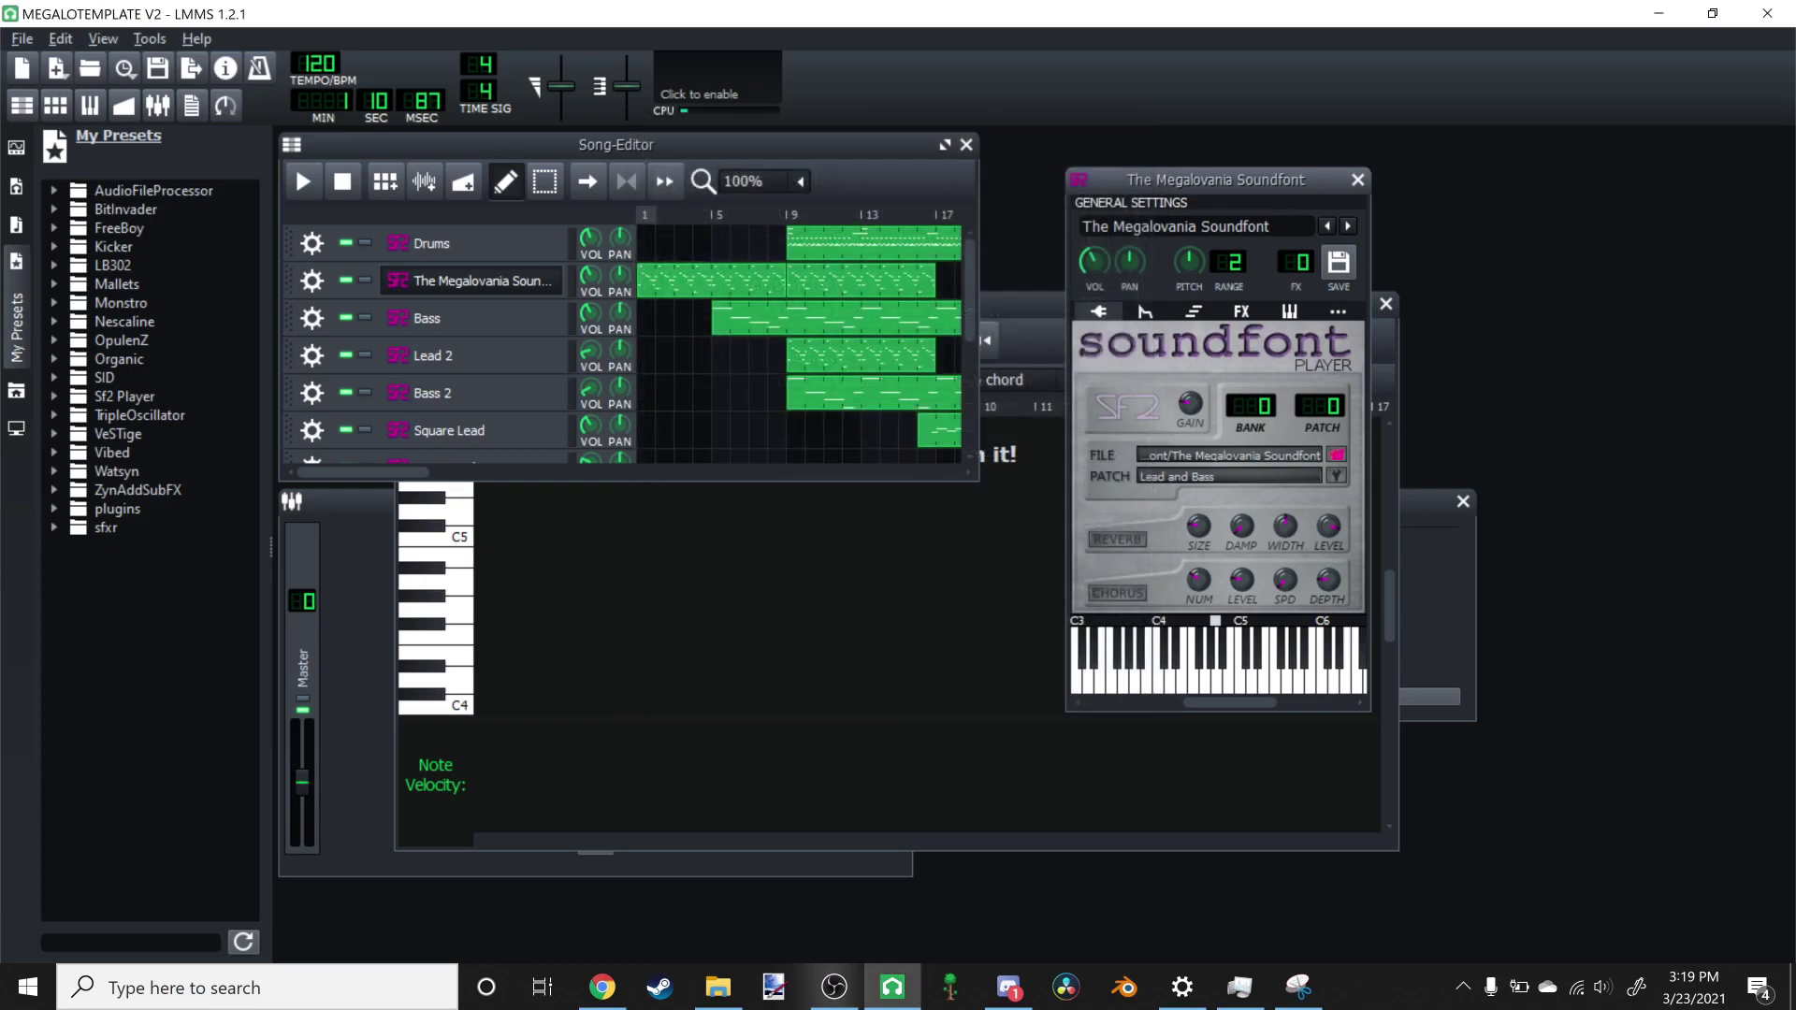